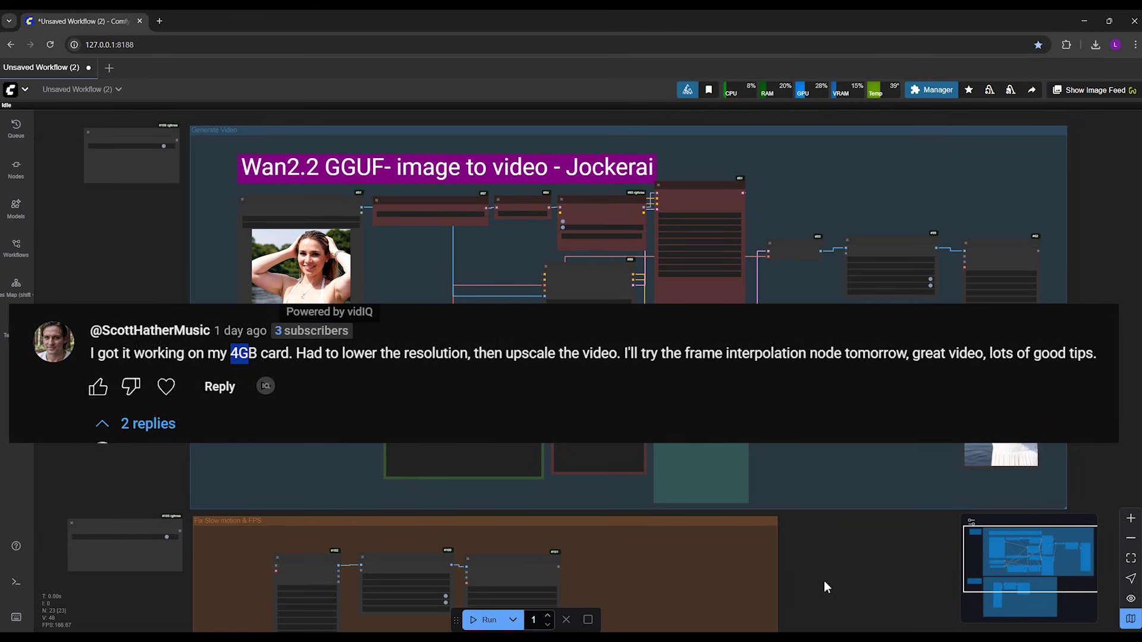
Step: Look over the Wan2.2 GGUF image-to-video workflow, covering both the Generate Video and the Fix Slow motion & FPS groups
scroll(823, 574, up, 3)
drag(806, 447, 873, 583)
drag(868, 532, 928, 270)
scroll(712, 516, up, 4)
scroll(711, 516, down, 3)
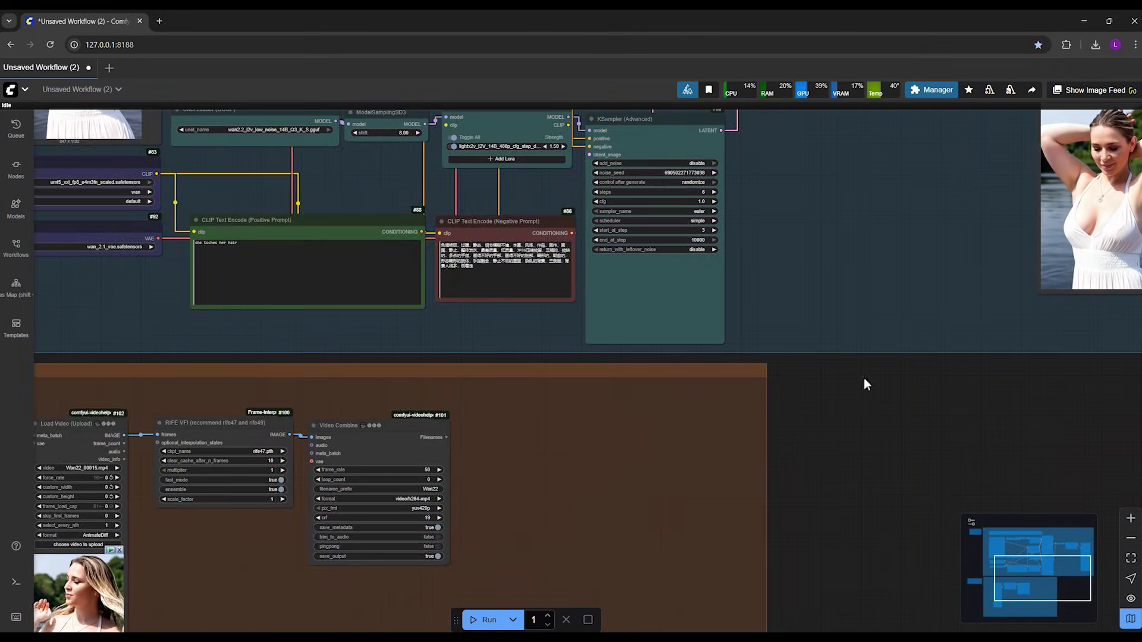
scroll(864, 377, down, 1)
drag(619, 460, 658, 580)
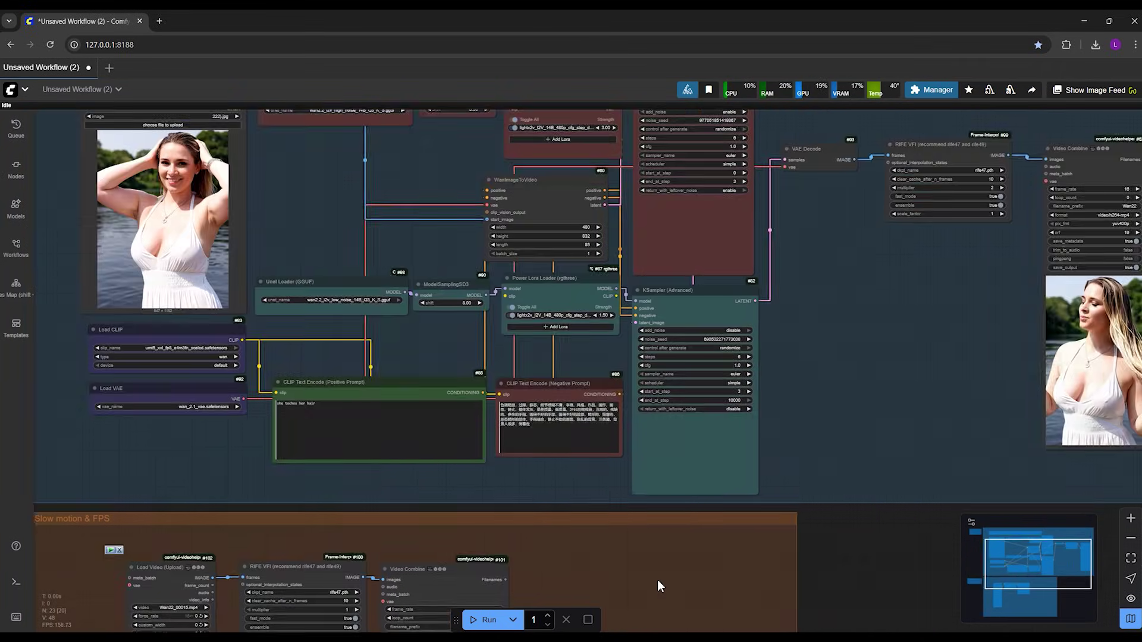
scroll(659, 577, down, 4)
drag(818, 436, 864, 402)
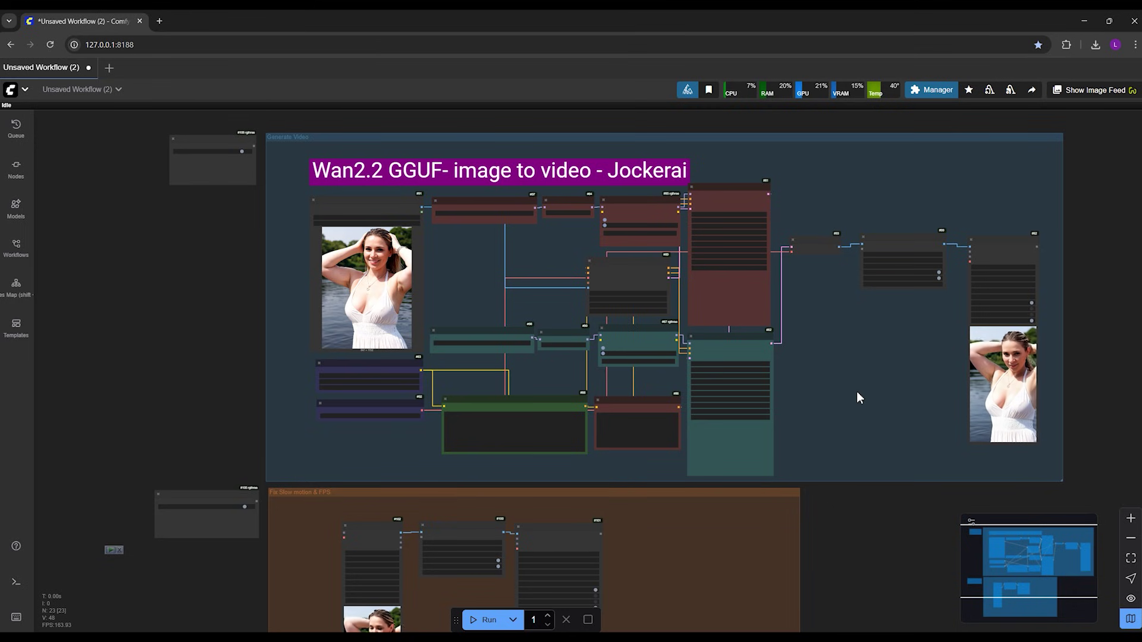
Step: Examine the generated video preview in the Generate Video group's Video Combine node, along with the sampler and LoRA nodes feeding it
scroll(898, 403, up, 3)
drag(889, 395, 557, 436)
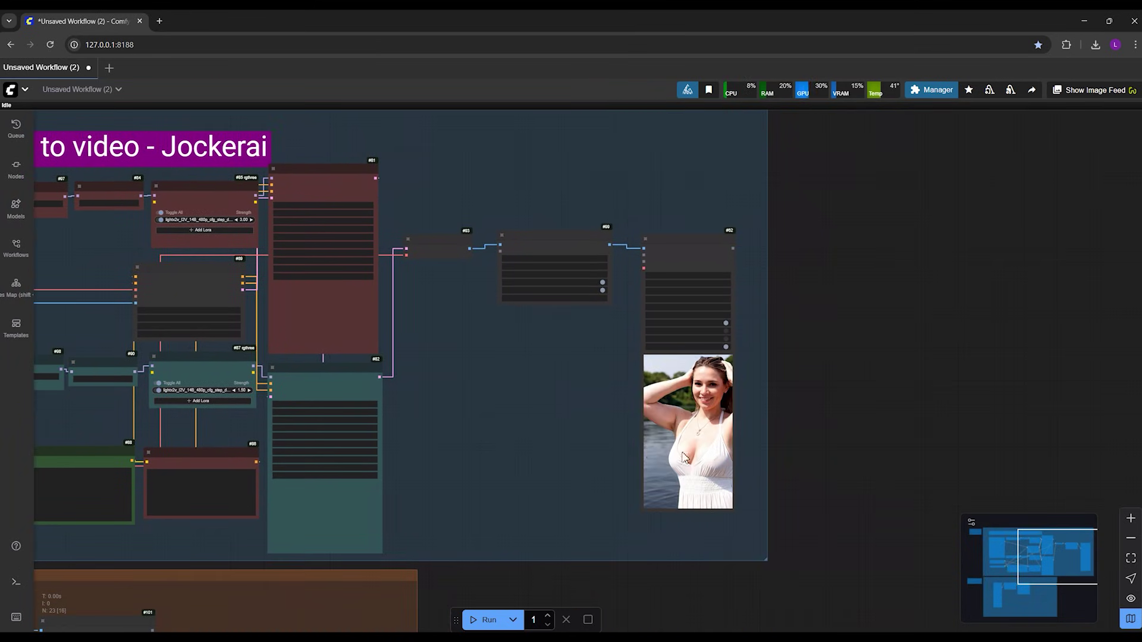
scroll(740, 452, up, 6)
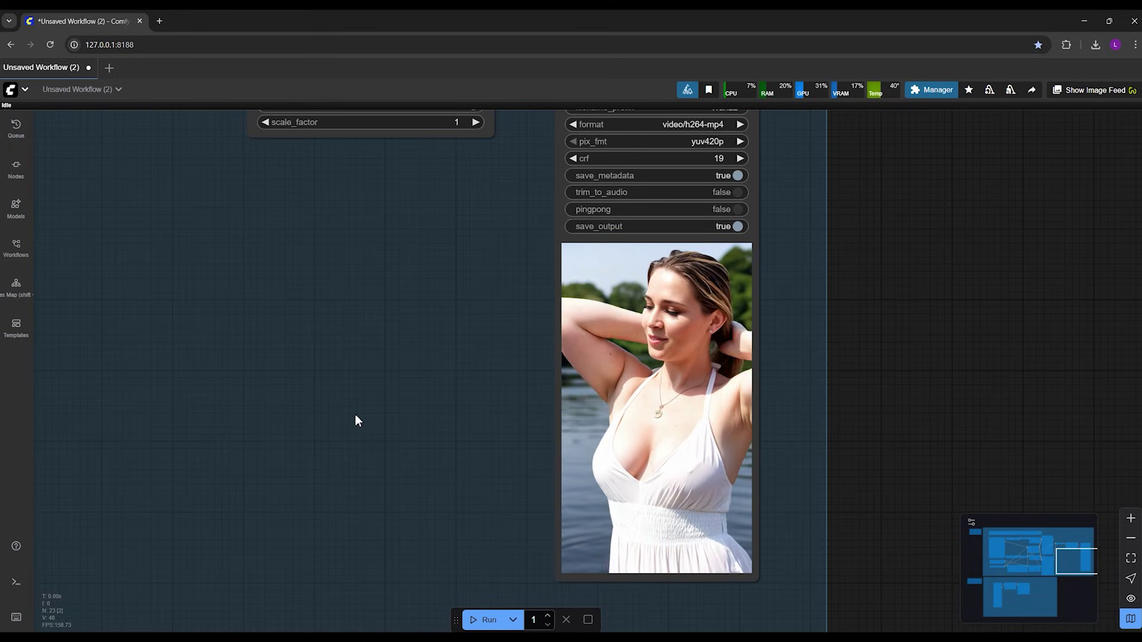
scroll(355, 415, down, 4)
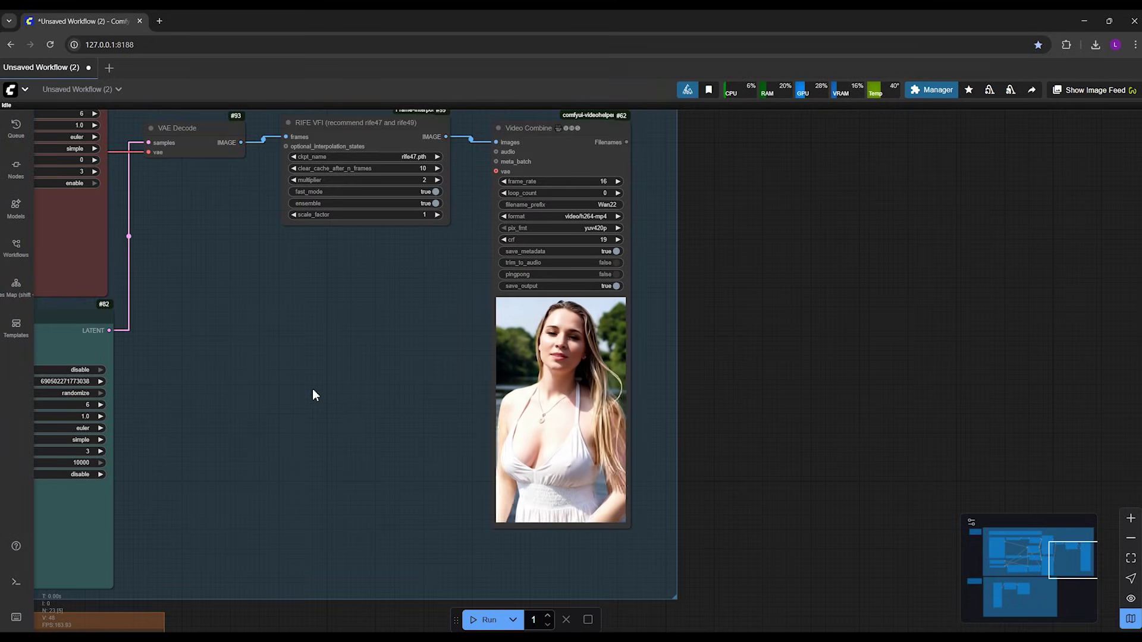
scroll(312, 388, up, 2)
scroll(313, 390, down, 2)
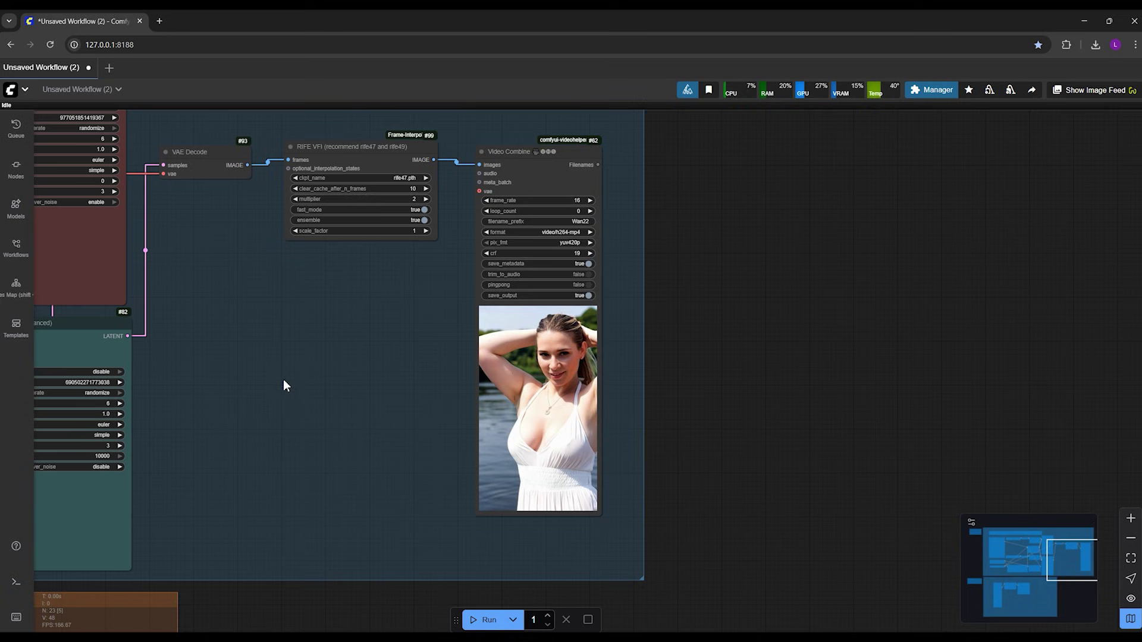
drag(283, 385, 283, 359)
scroll(278, 451, up, 5)
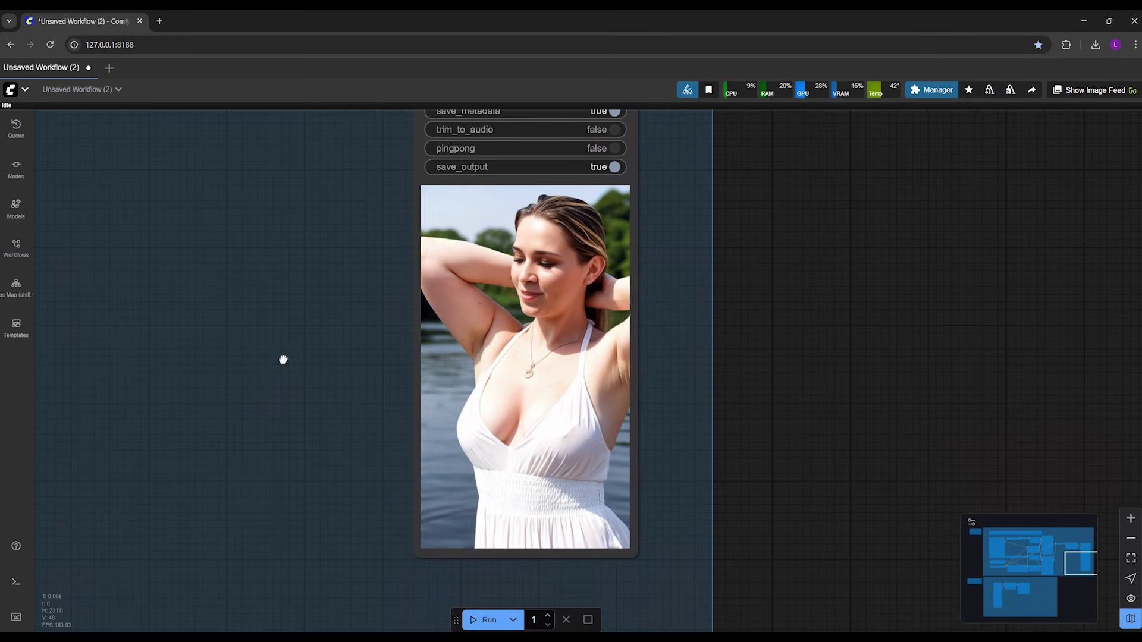
scroll(383, 373, down, 4)
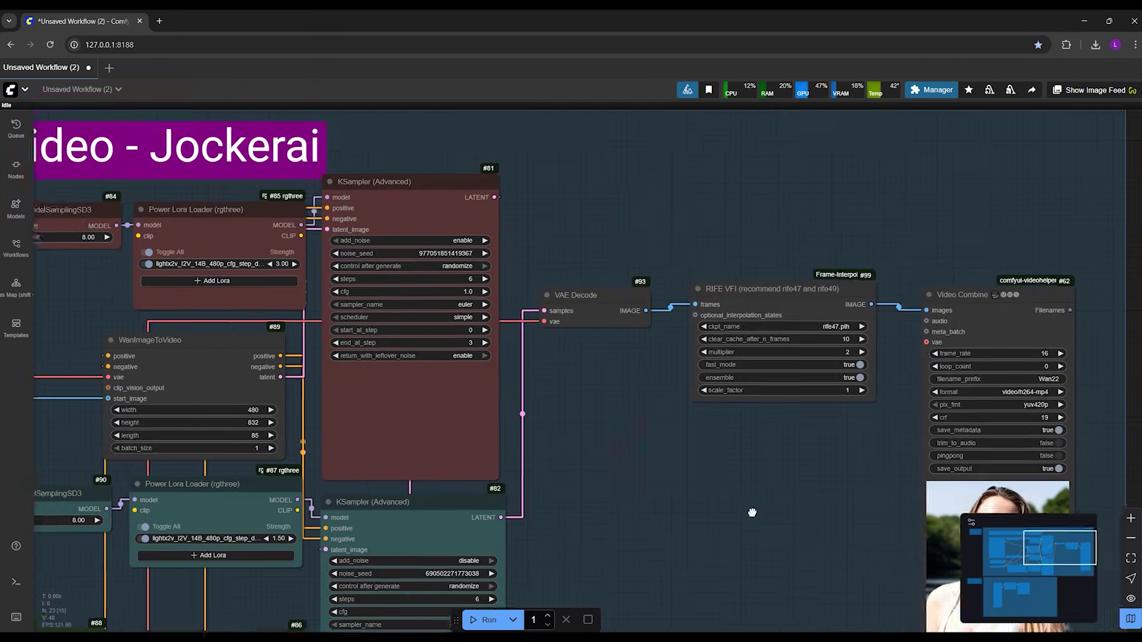
drag(232, 238, 382, 297)
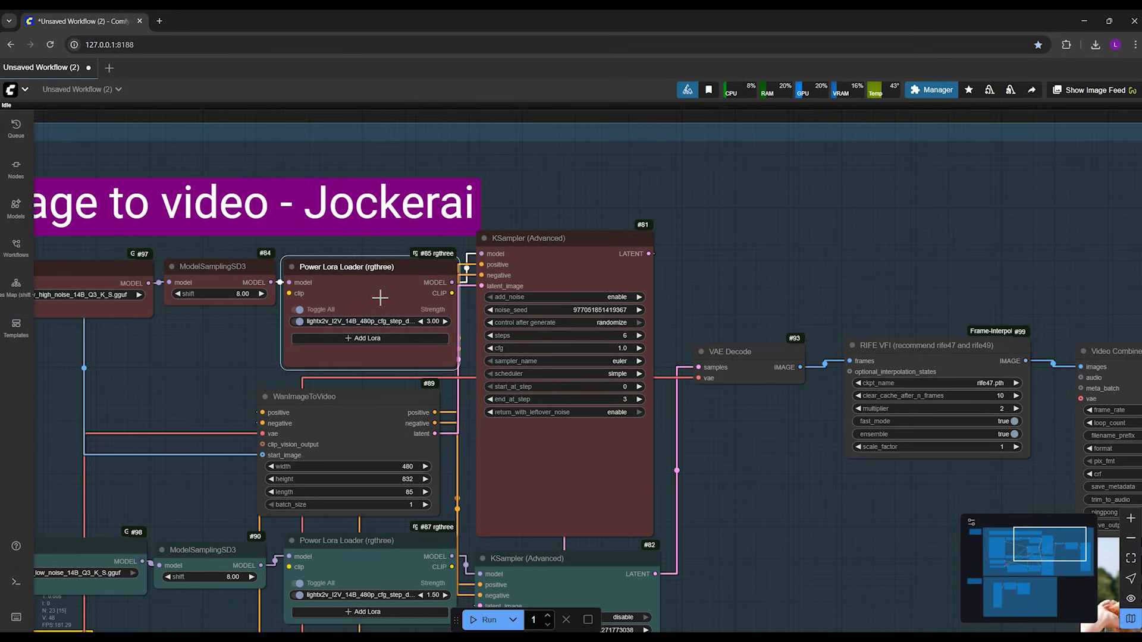
drag(1100, 589, 657, 414)
scroll(676, 417, up, 3)
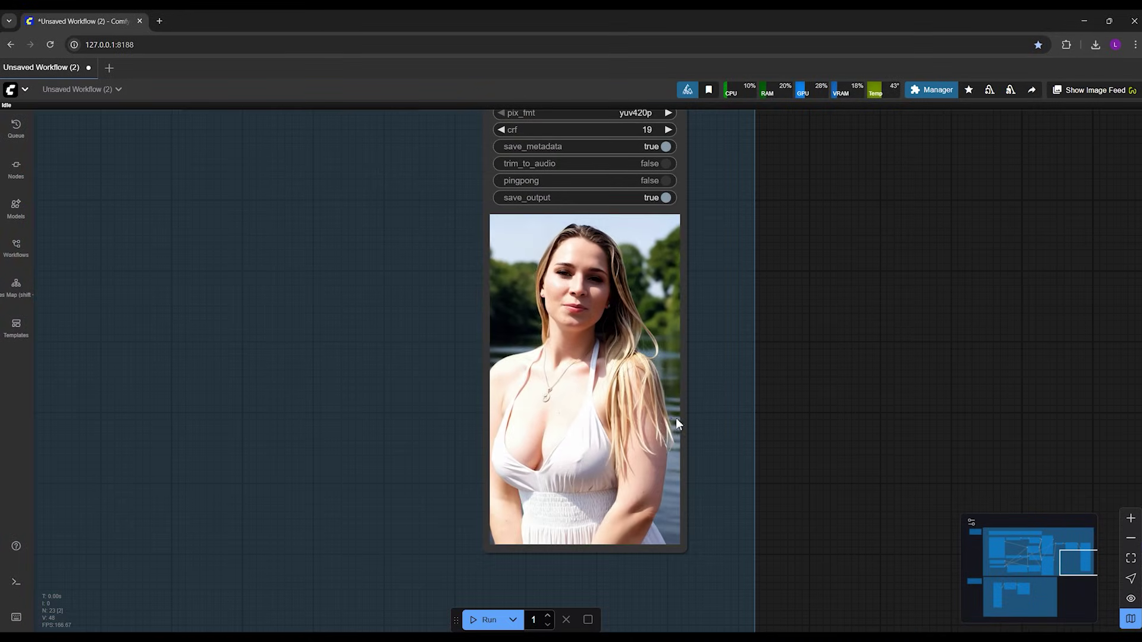
scroll(645, 424, down, 1)
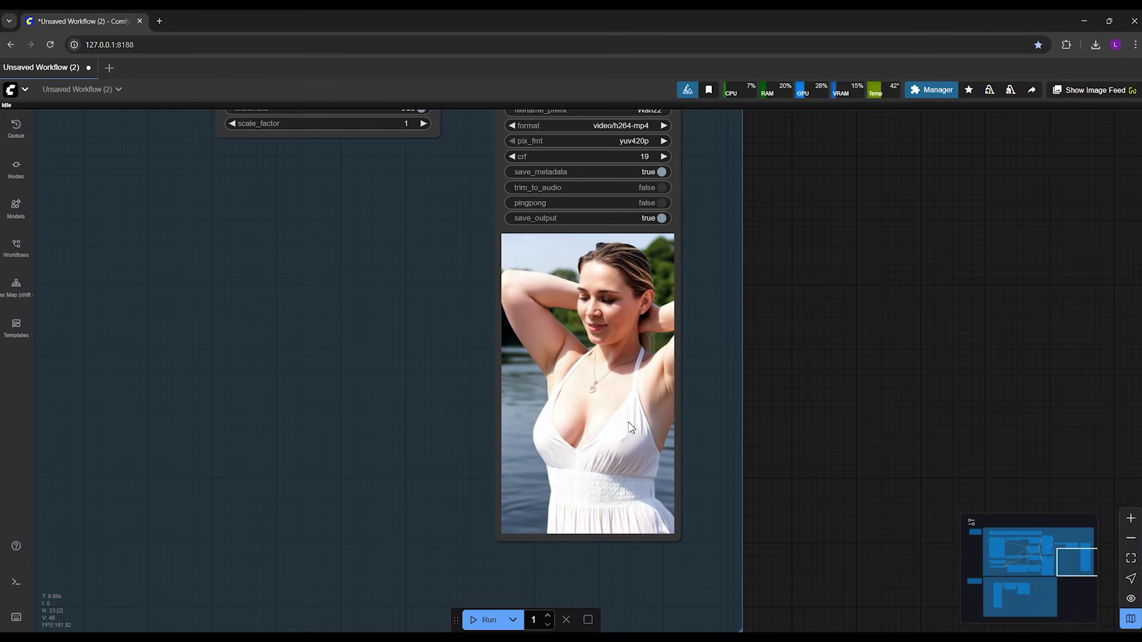
scroll(630, 425, down, 1)
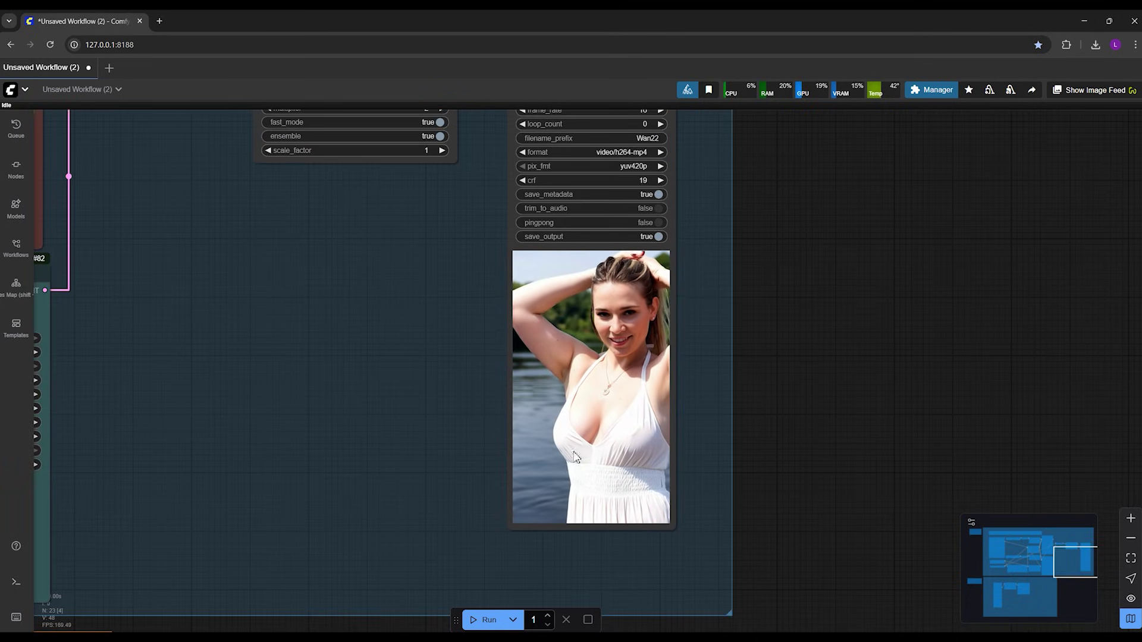
scroll(598, 443, down, 2)
scroll(593, 432, up, 3)
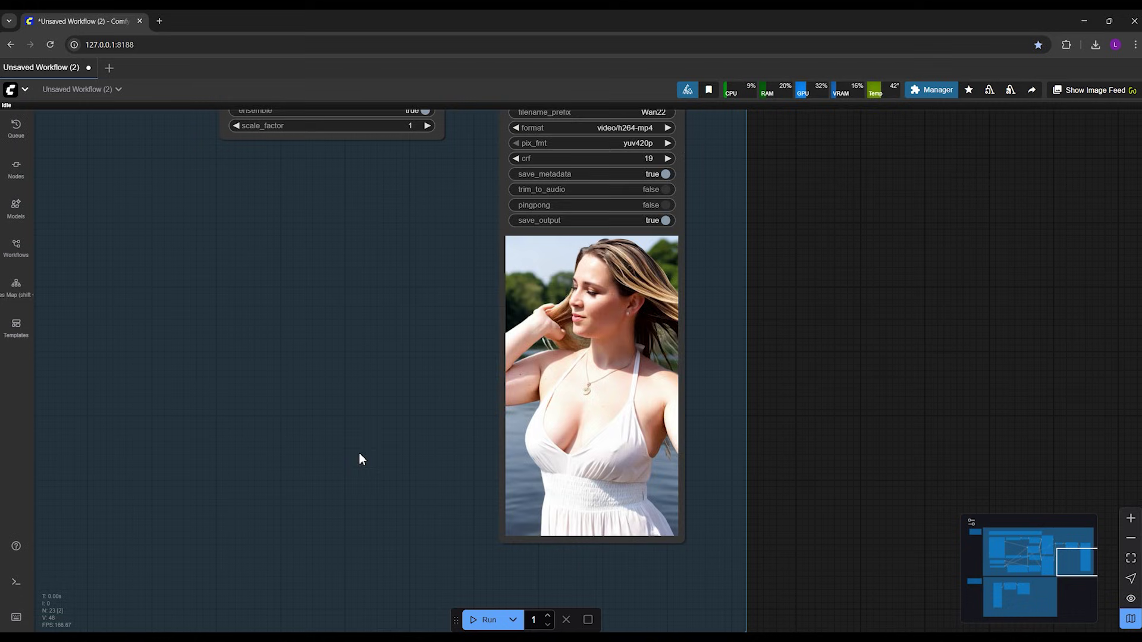
Step: In the Fix Slow motion & FPS group, shift the RIFE VFI node slightly and set its multiplier to 2
drag(231, 575, 674, 330)
scroll(674, 330, down, 4)
drag(466, 408, 1046, 183)
scroll(503, 384, up, 2)
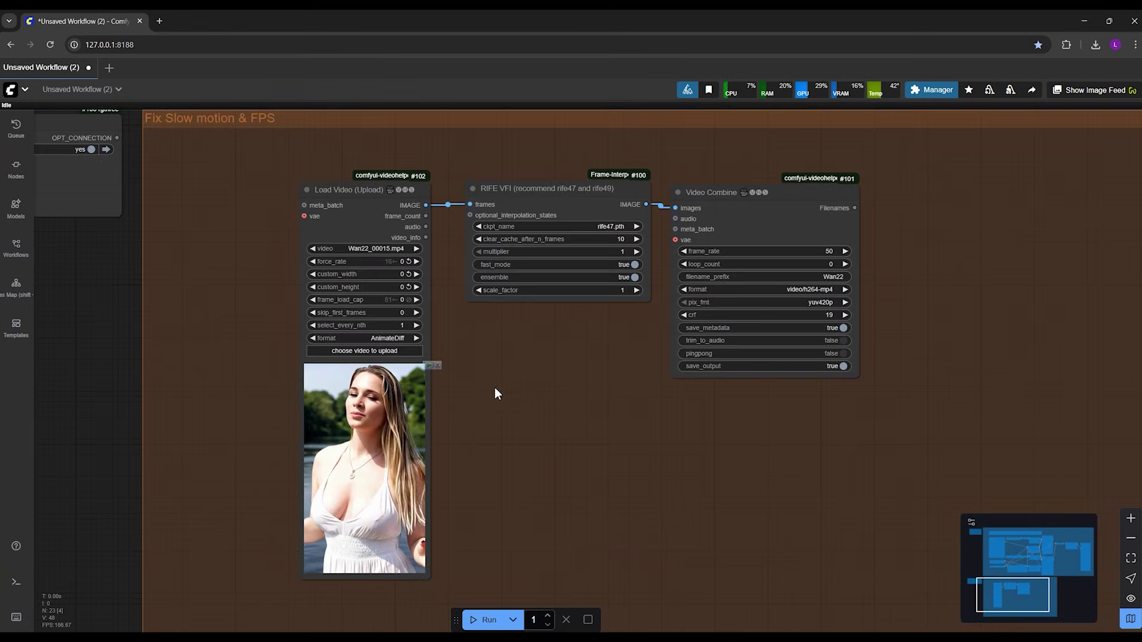
drag(532, 202, 536, 204)
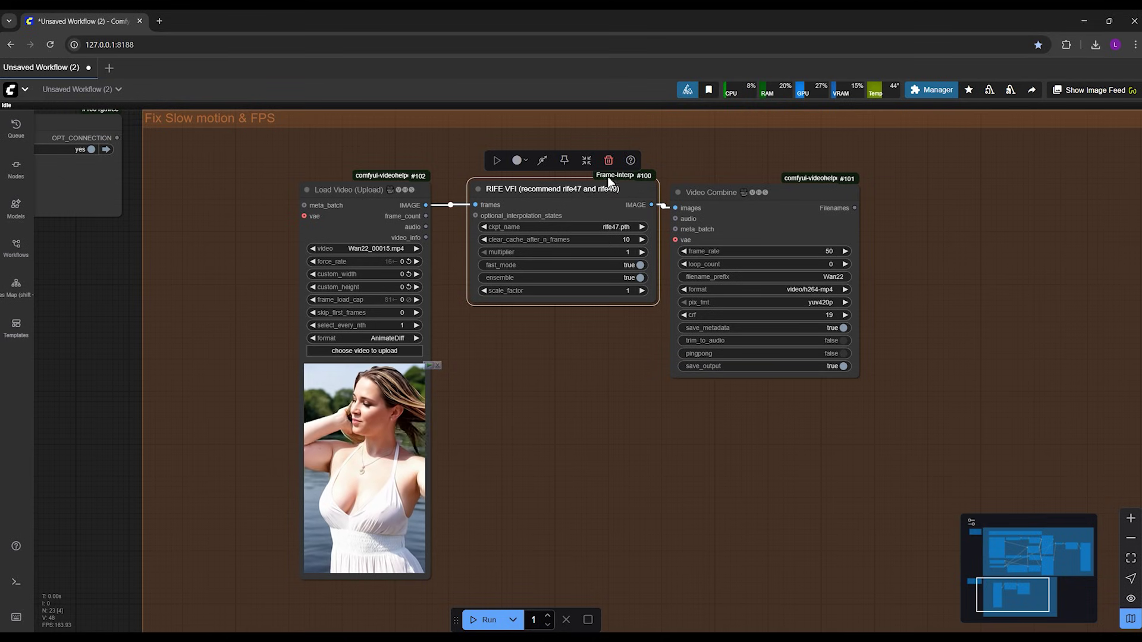
drag(623, 348, 585, 400)
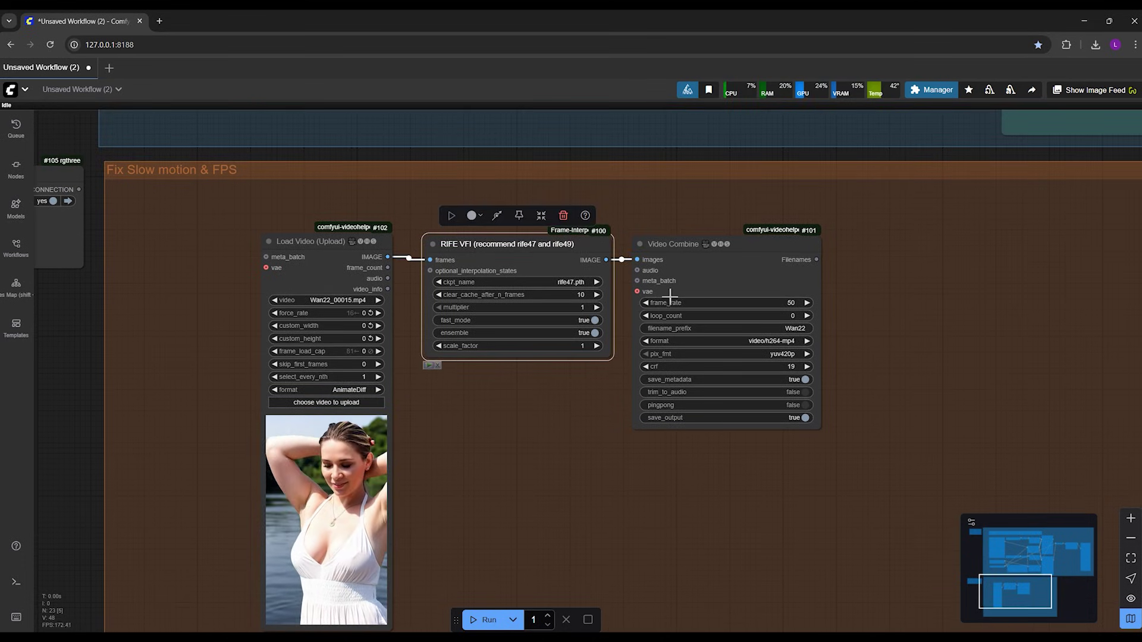
scroll(670, 306, up, 3)
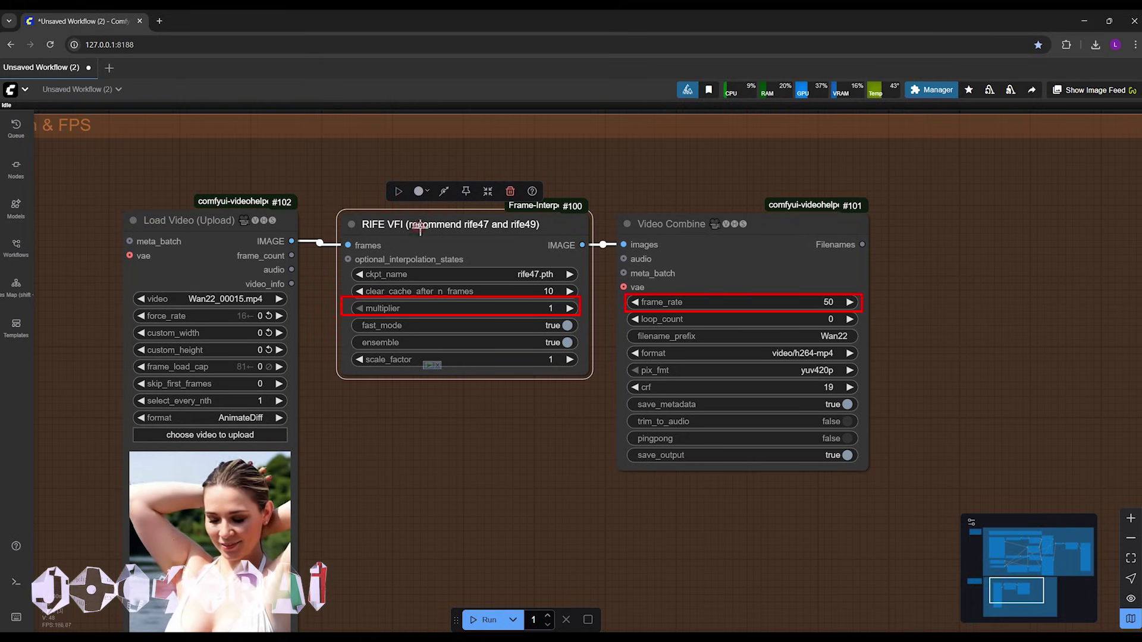
drag(420, 227, 422, 225)
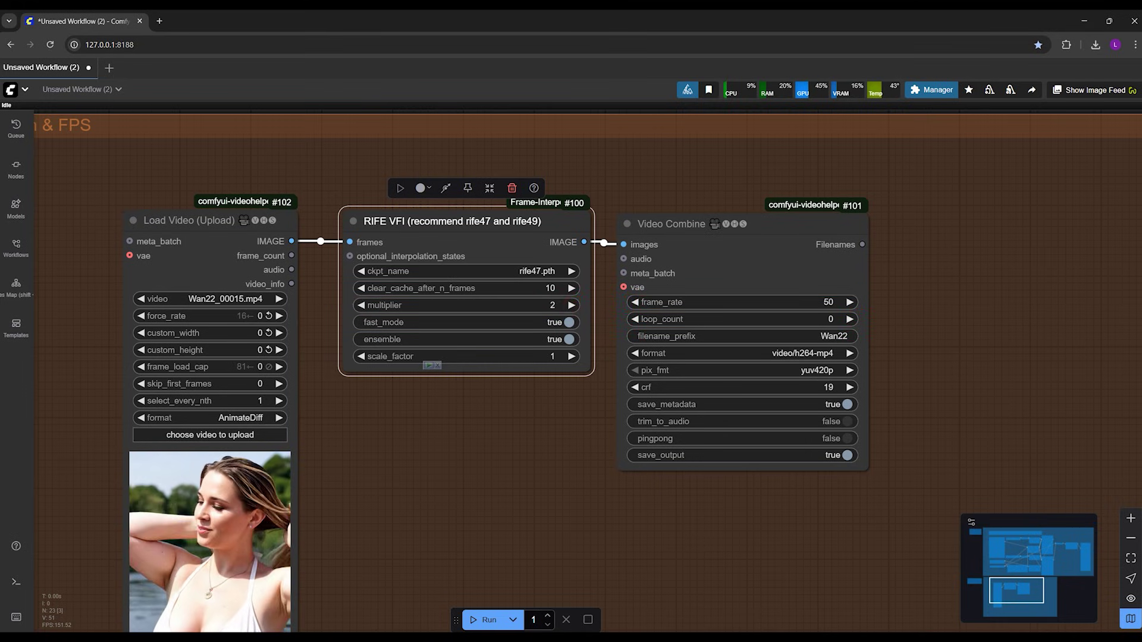
Step: Switch to File Explorer and go through the 32, 50 and 60 fps test videos and the original Wan22_00015.mp4
key(alt+Tab)
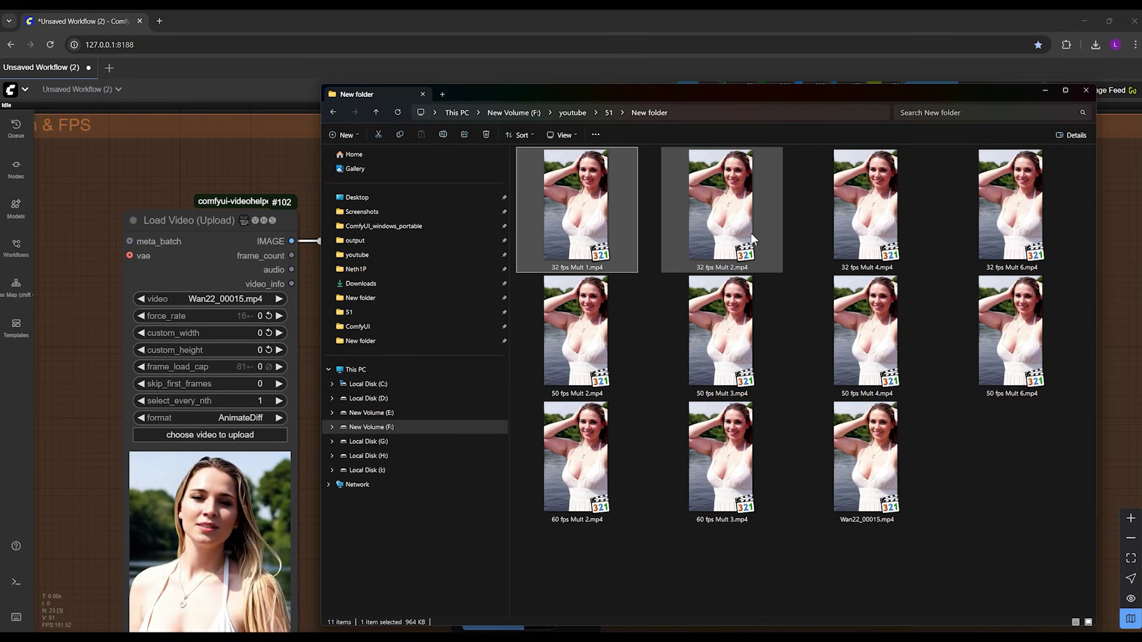
click(858, 238)
click(1014, 237)
click(999, 346)
click(848, 350)
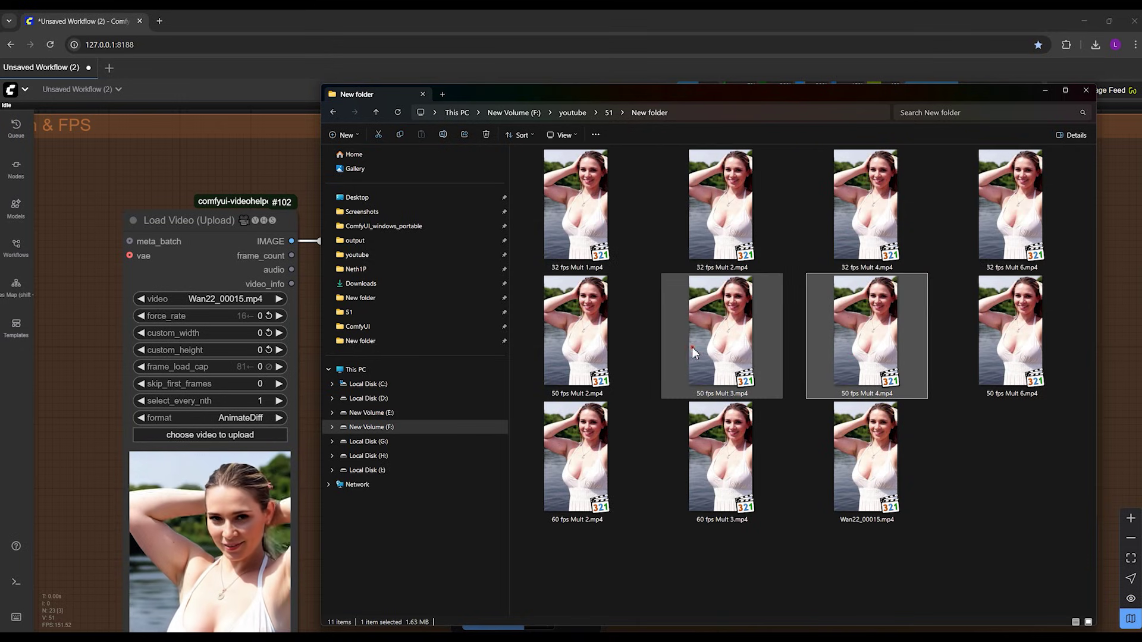
click(714, 348)
click(580, 348)
click(583, 456)
click(688, 456)
click(851, 463)
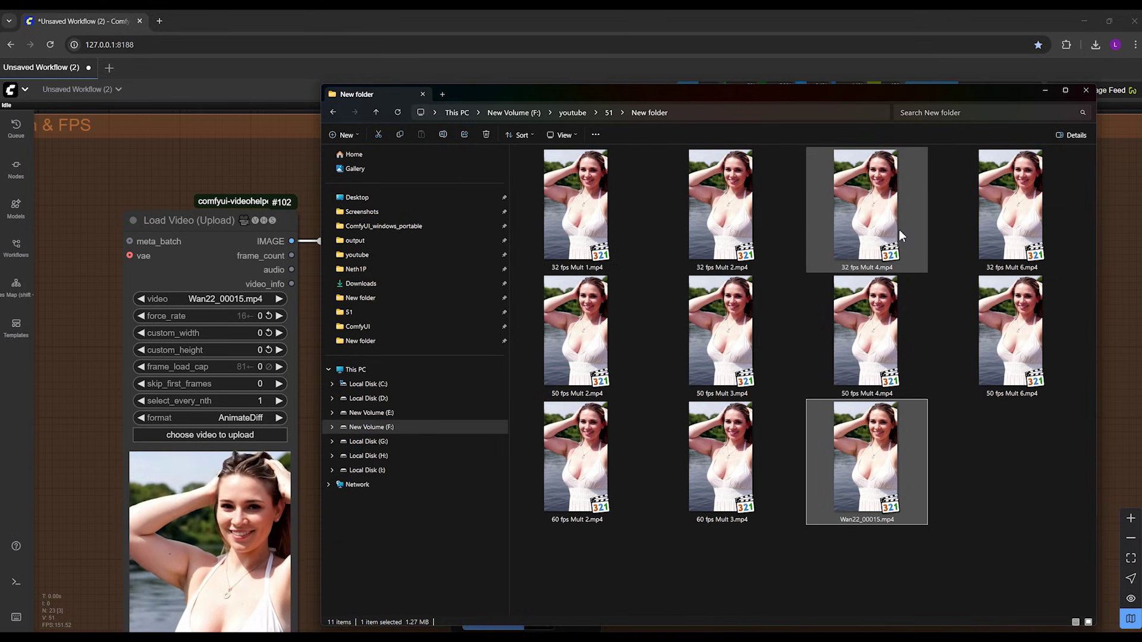
Step: Reposition the folder window and check the 50 fps Mult 3, 4 and 6 videos and the name of 32 fps Mult 1.mp4
drag(718, 98, 619, 80)
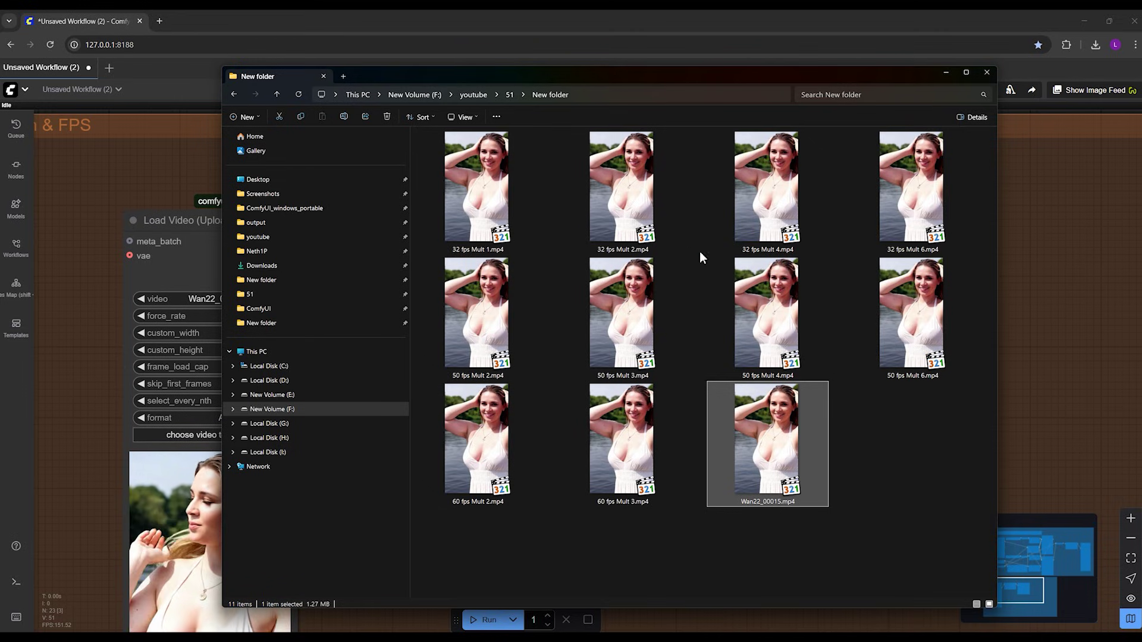
click(500, 191)
click(615, 307)
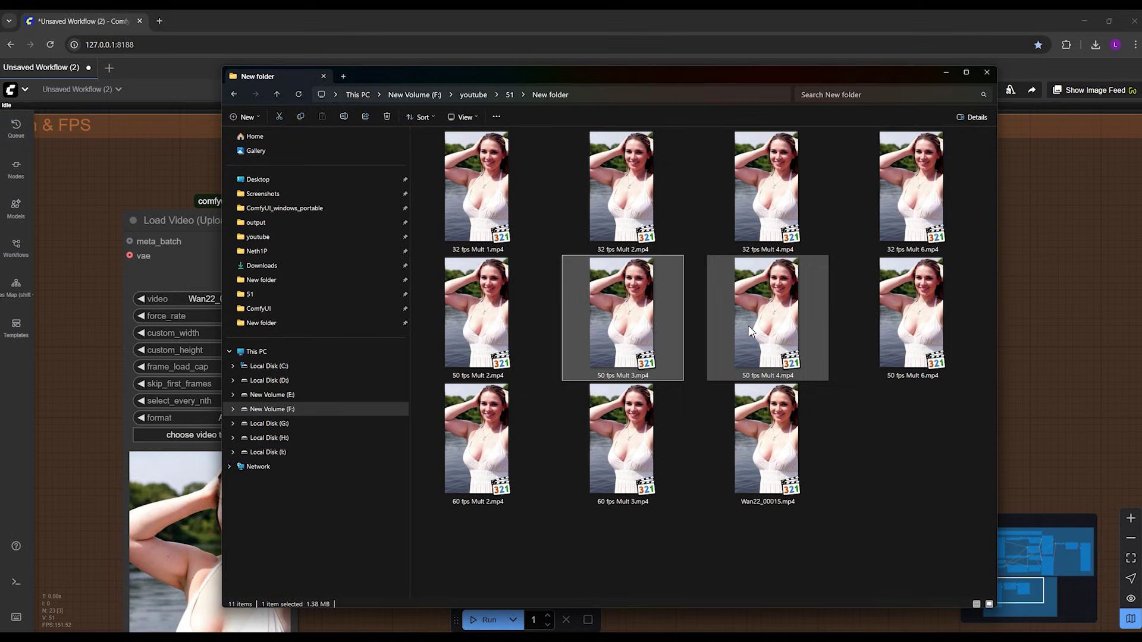
click(748, 326)
click(892, 344)
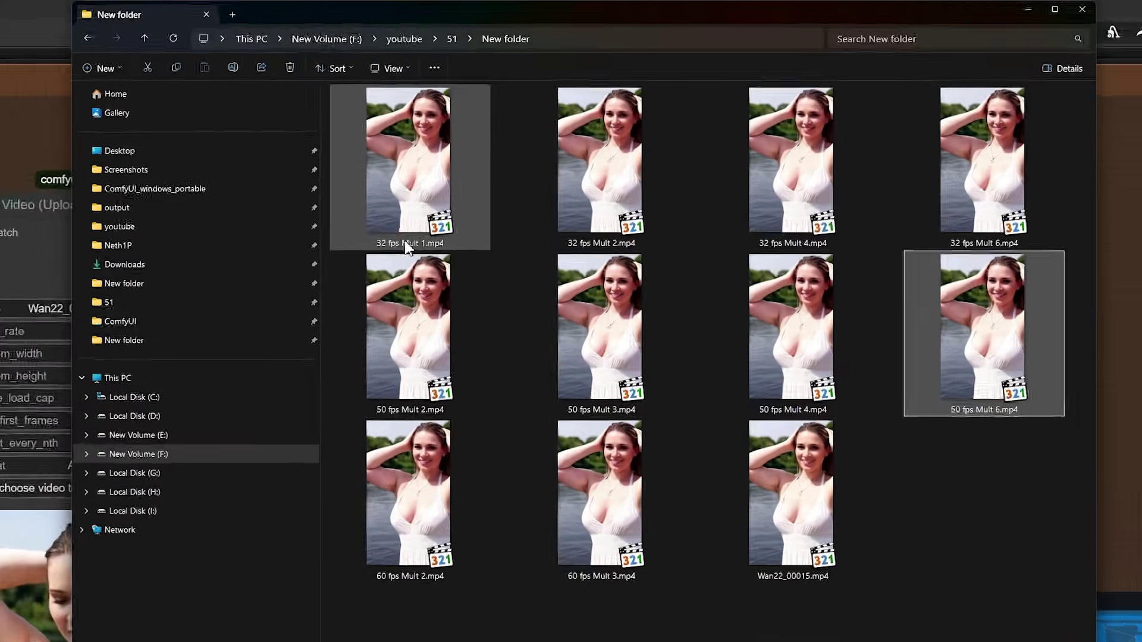
click(483, 250)
click(233, 231)
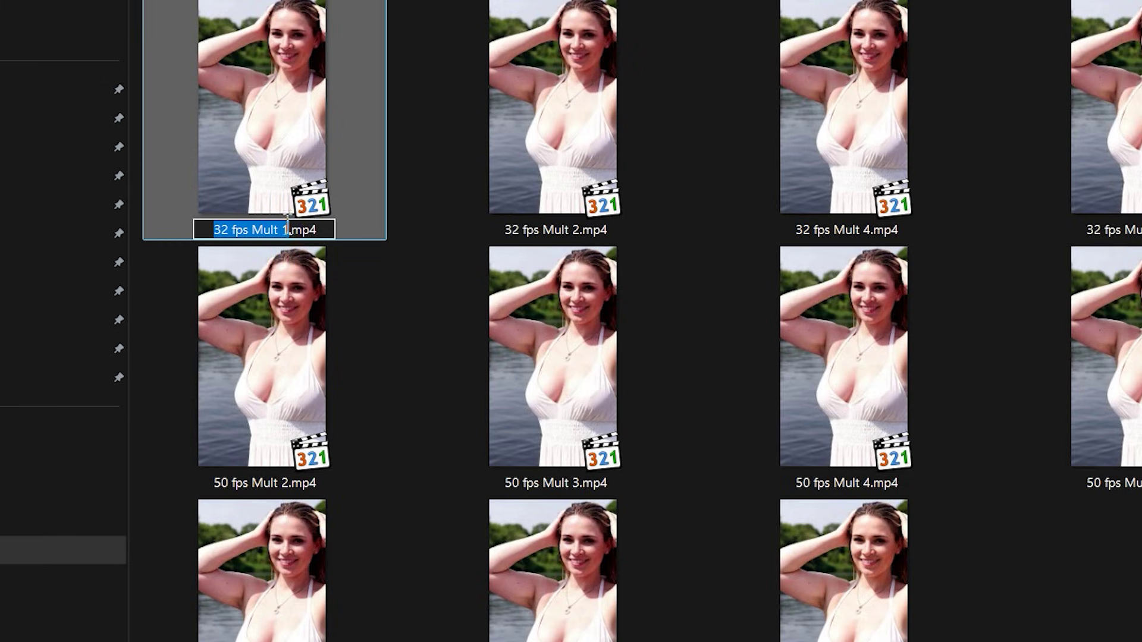
click(431, 162)
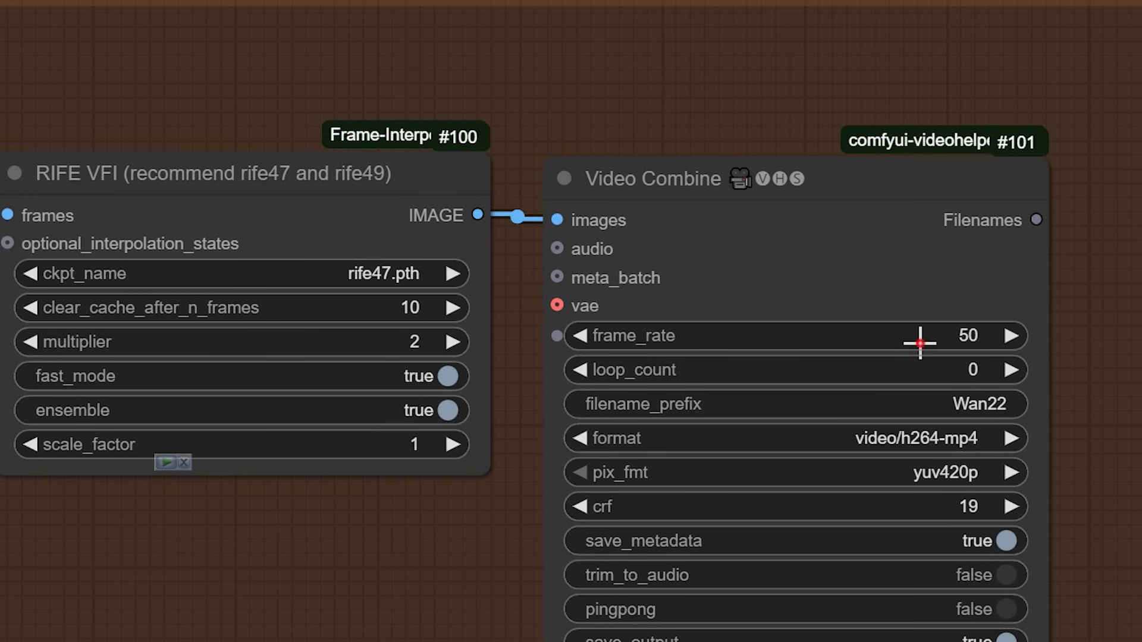
Step: Set the Video Combine frame_rate to 32 and the RIFE VFI multiplier to 1 in the Fix Slow motion & FPS group
click(920, 343)
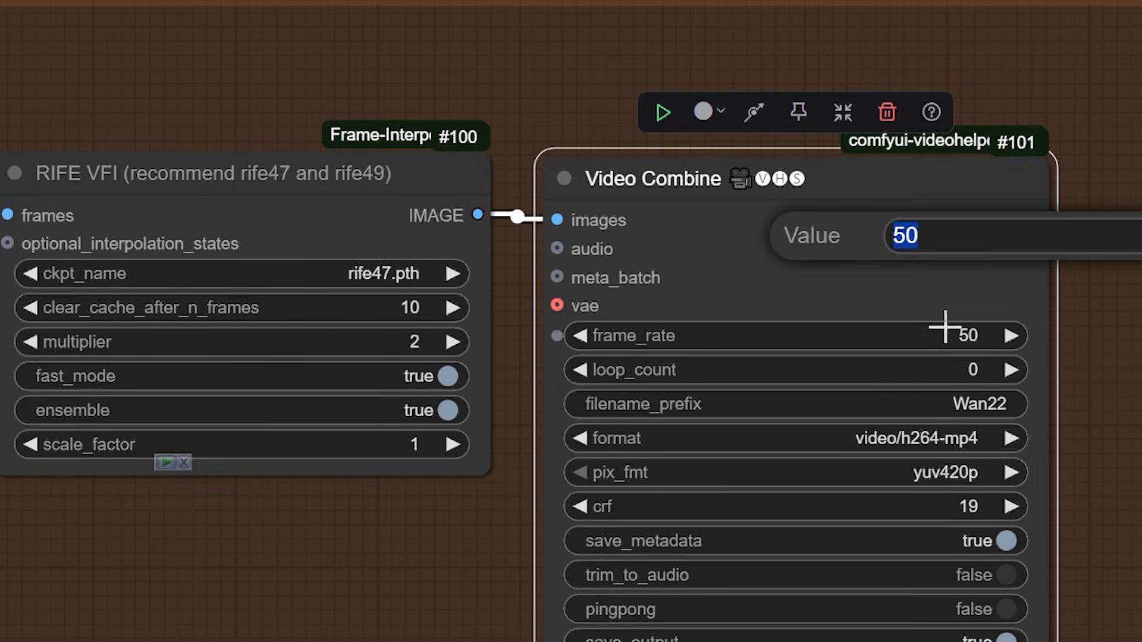
key(Return)
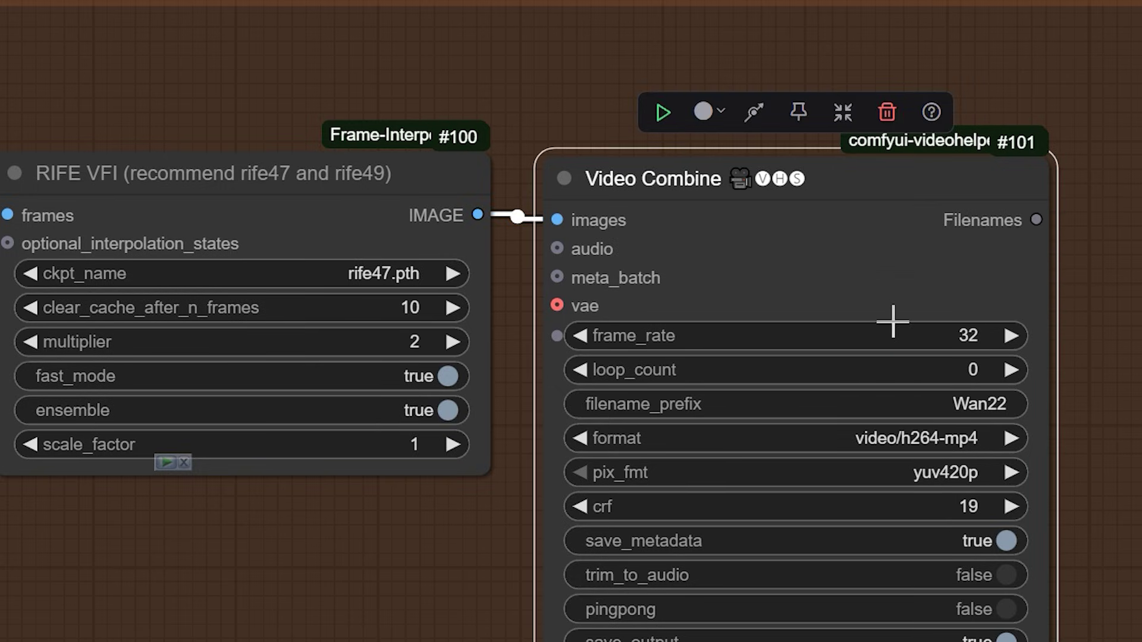
click(399, 342)
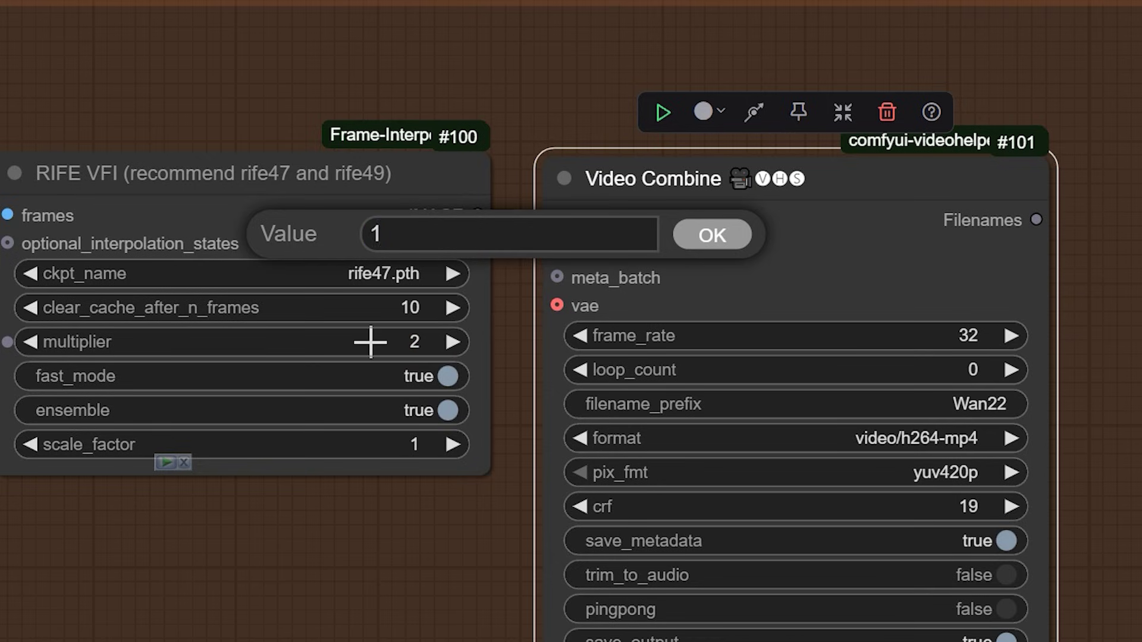
key(Return)
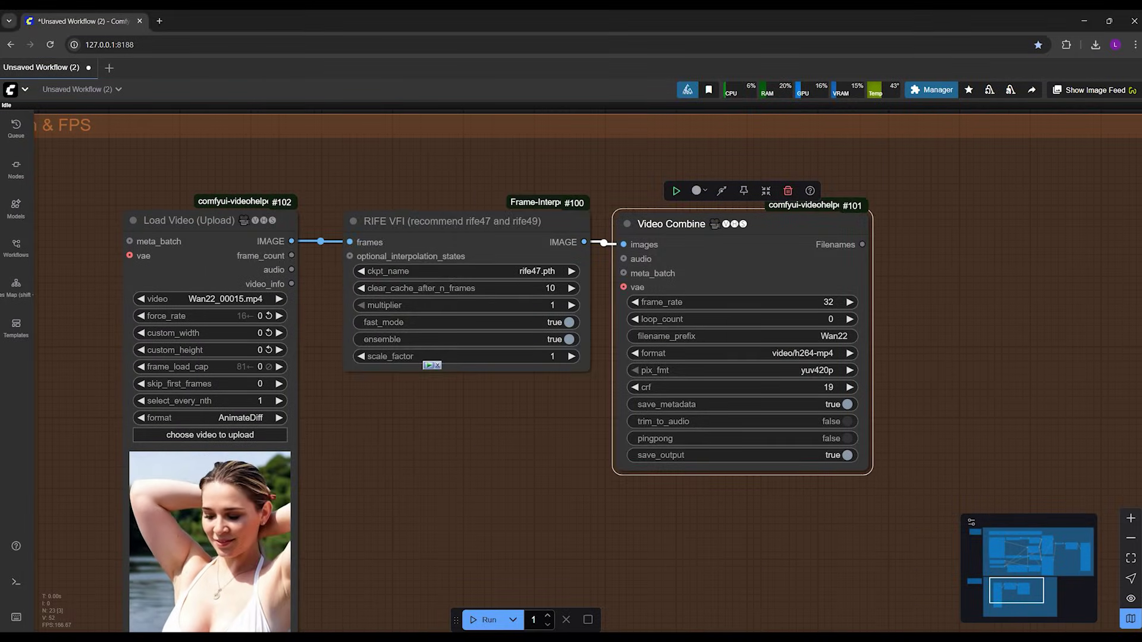
Step: Check 32 fps Mult 2.mp4, set the RIFE VFI multiplier to 2 to match it, and return to the folder in File Explorer
click(609, 234)
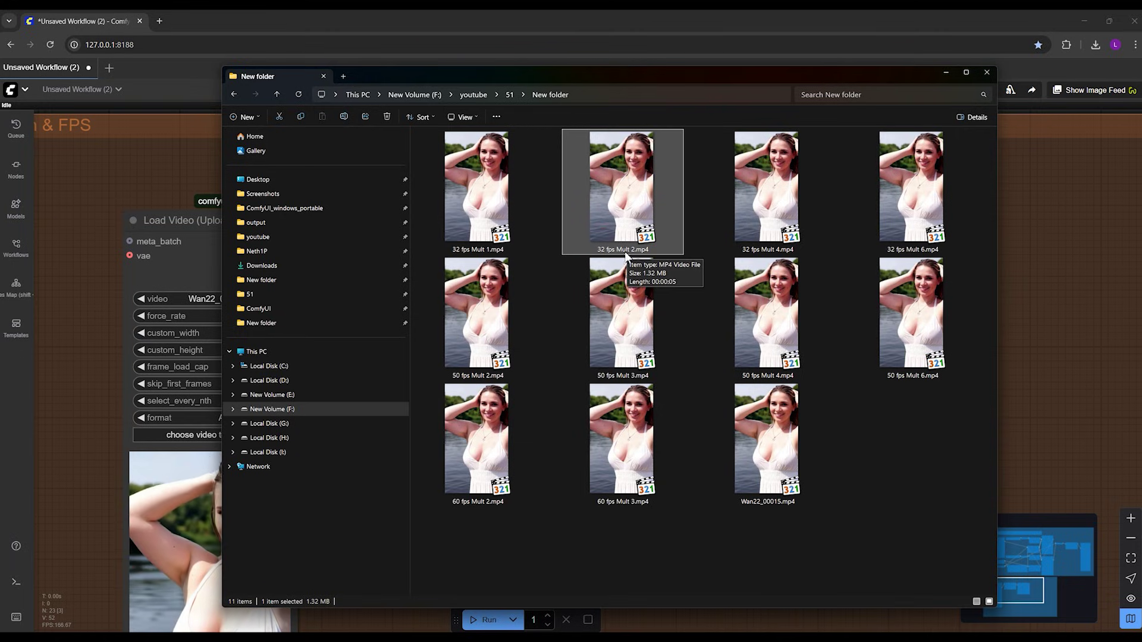
click(114, 245)
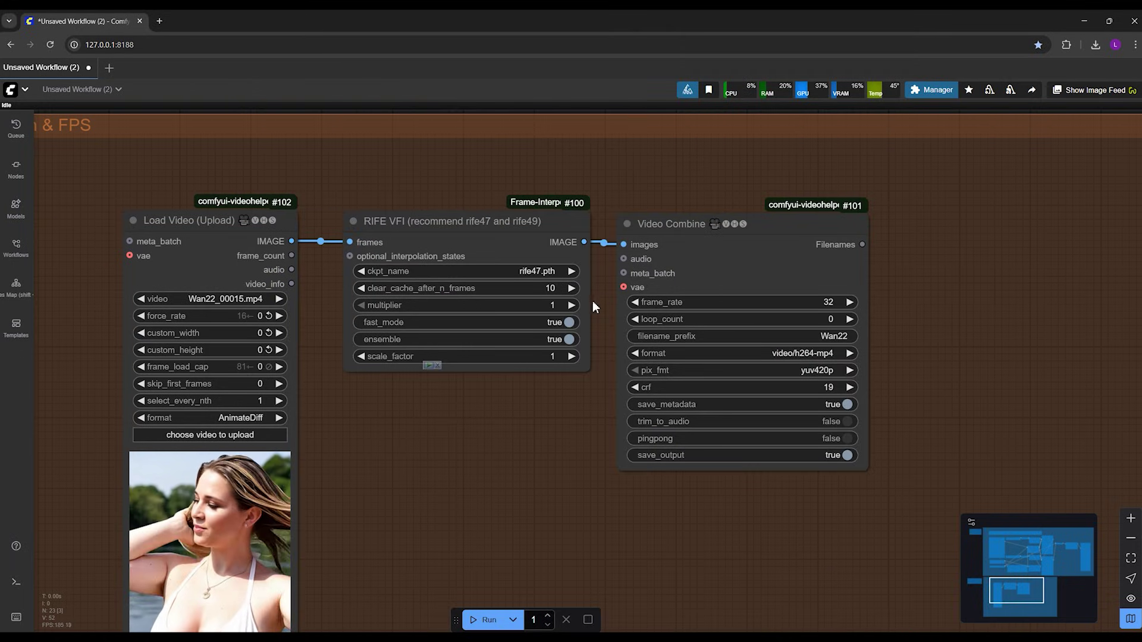
click(535, 305)
text(2)
key(Return)
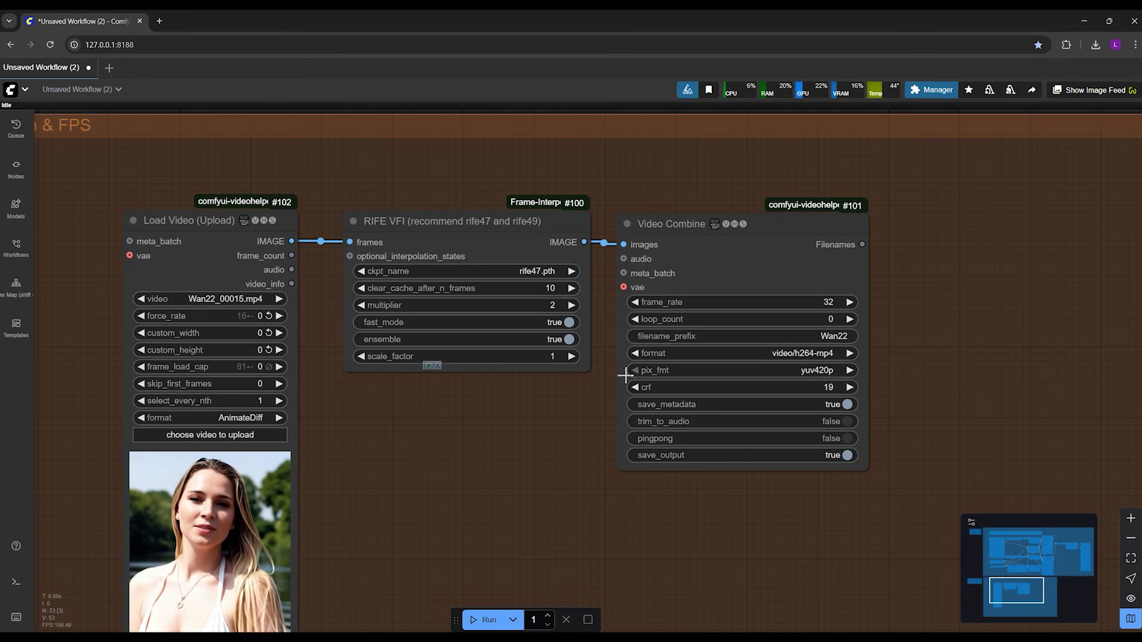
key(alt+Tab)
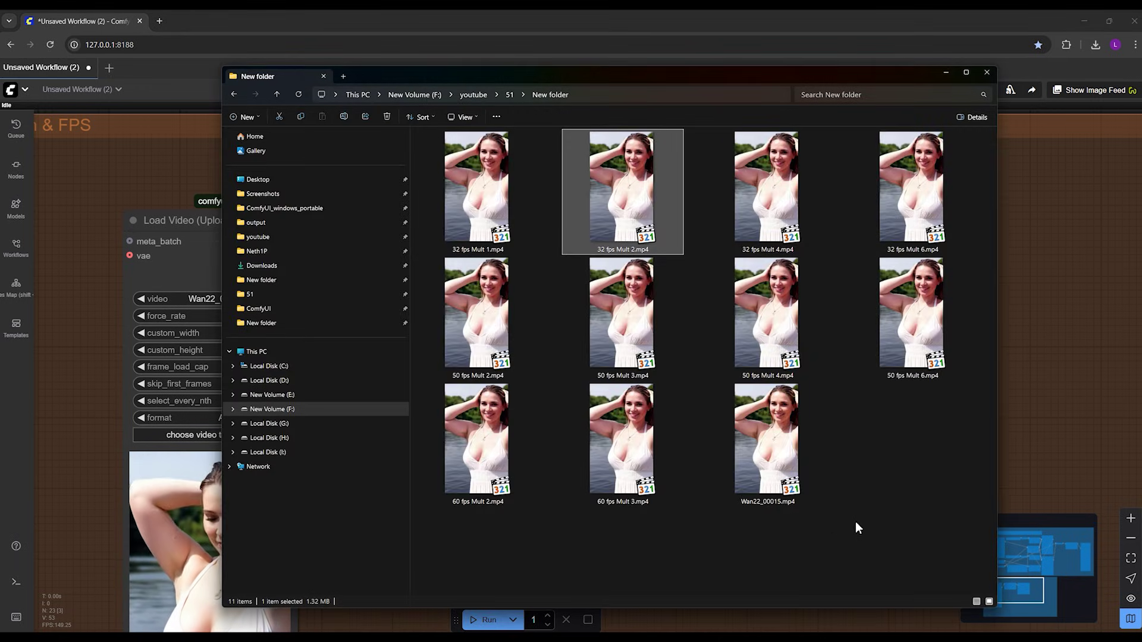
Step: Play 32 fps Mult 1.mp4 followed by 32 fps Mult 2.mp4 from the test folder and close the player
drag(974, 521, 872, 462)
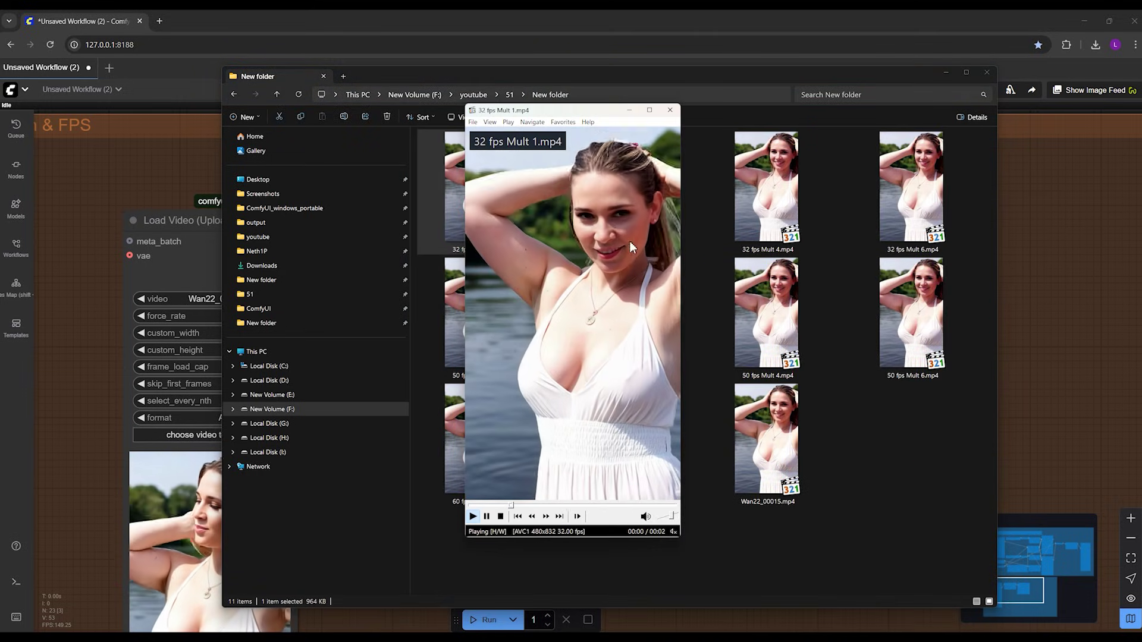
click(559, 516)
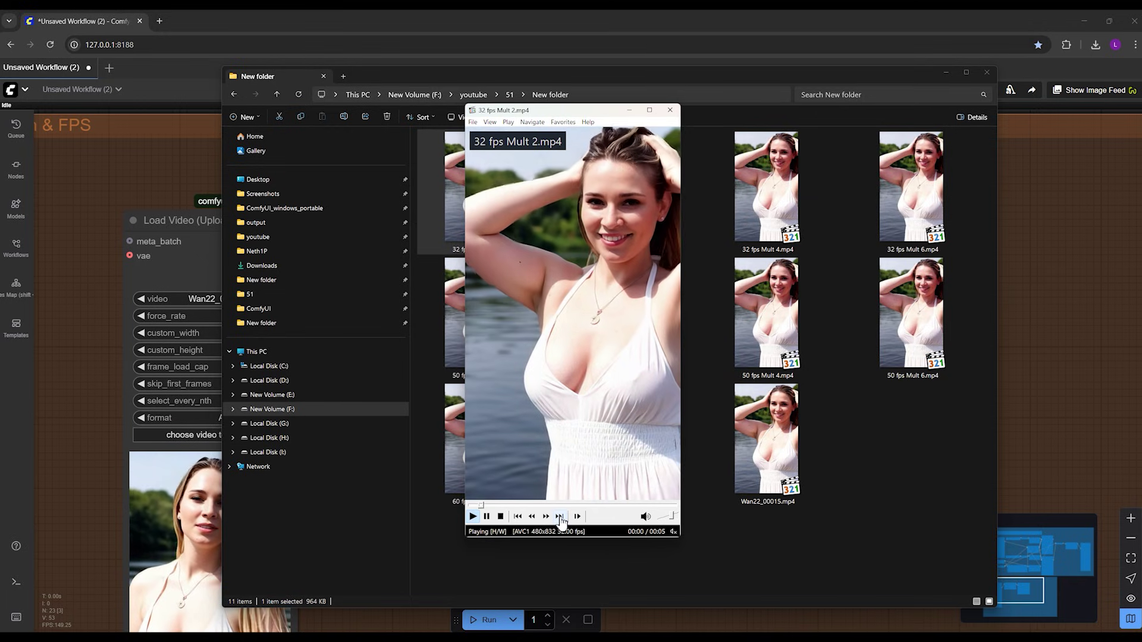
click(670, 111)
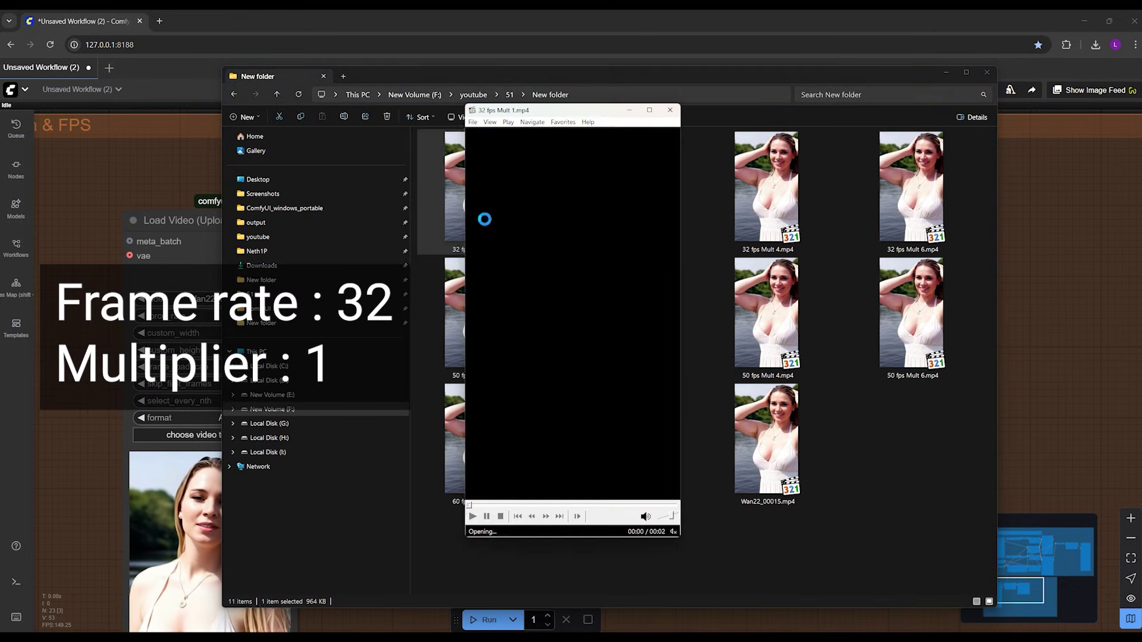
Step: Replay 32 fps Mult 1.mp4 in an enlarged player window to judge its motion, and close it
drag(680, 531, 732, 618)
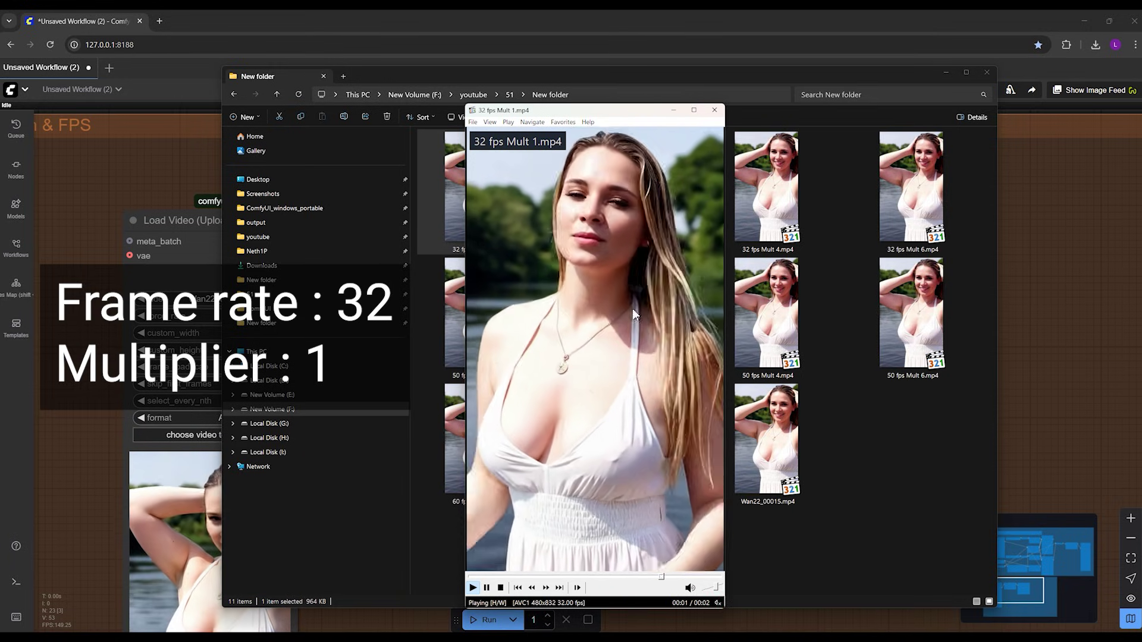
drag(464, 103, 398, 49)
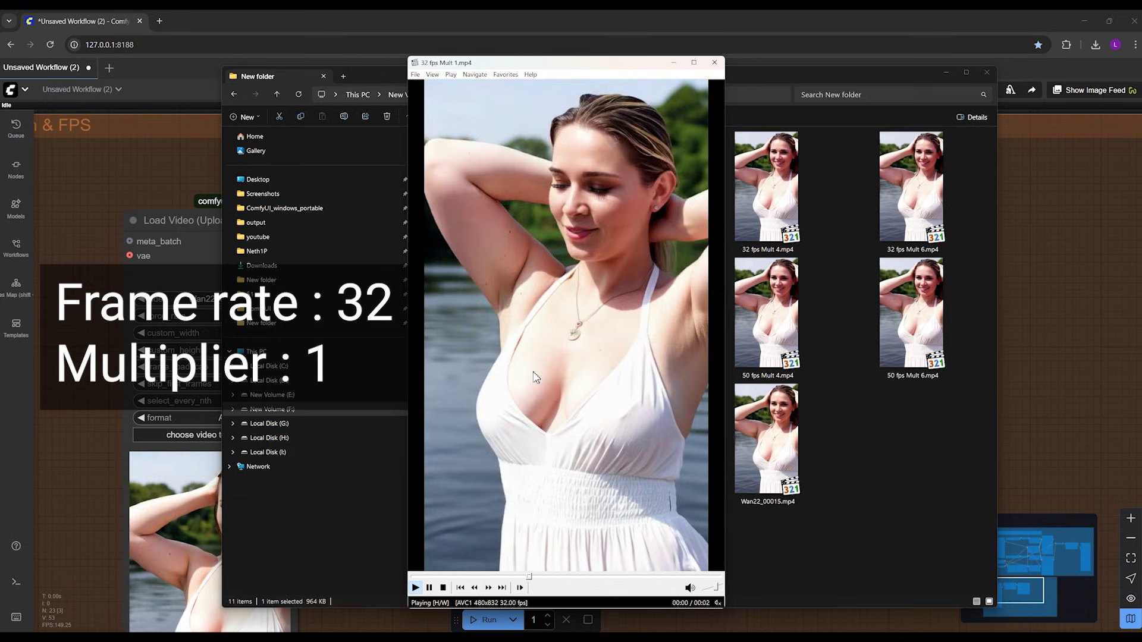
click(722, 64)
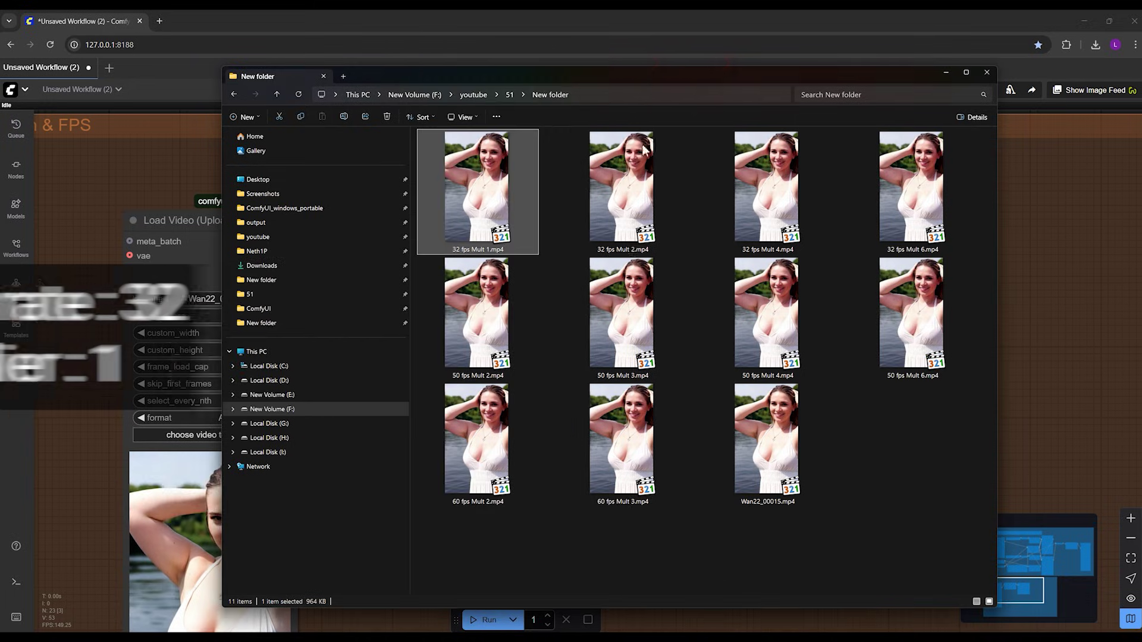
Step: Play 32 fps Mult 2.mp4 in an enlarged, repositioned player window to judge its motion speed, and close it
click(622, 182)
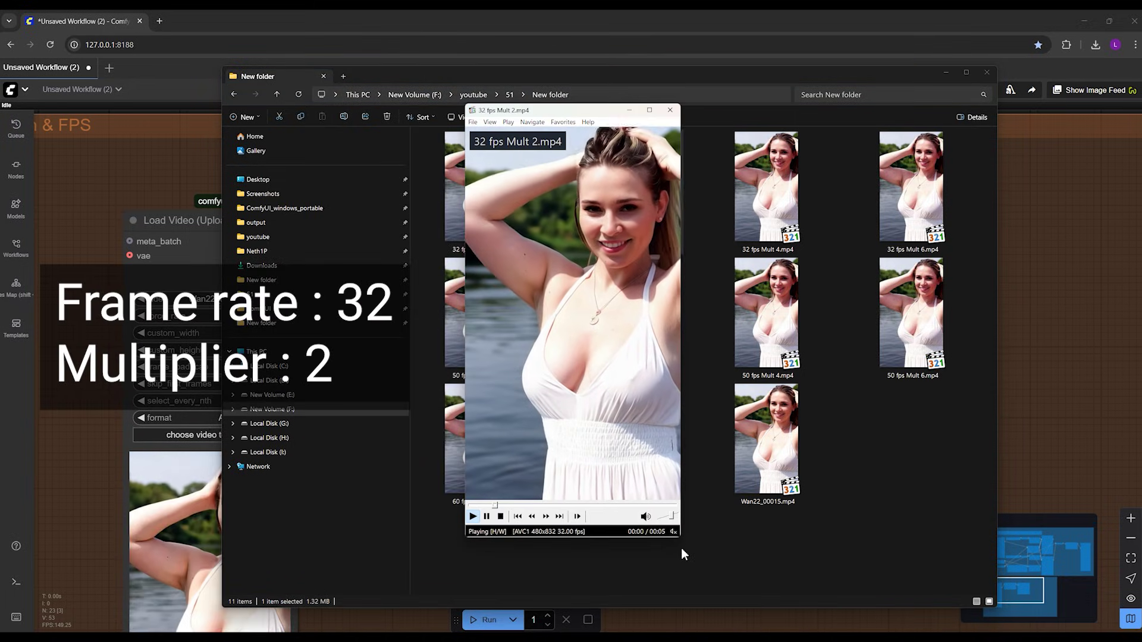
drag(681, 547, 732, 606)
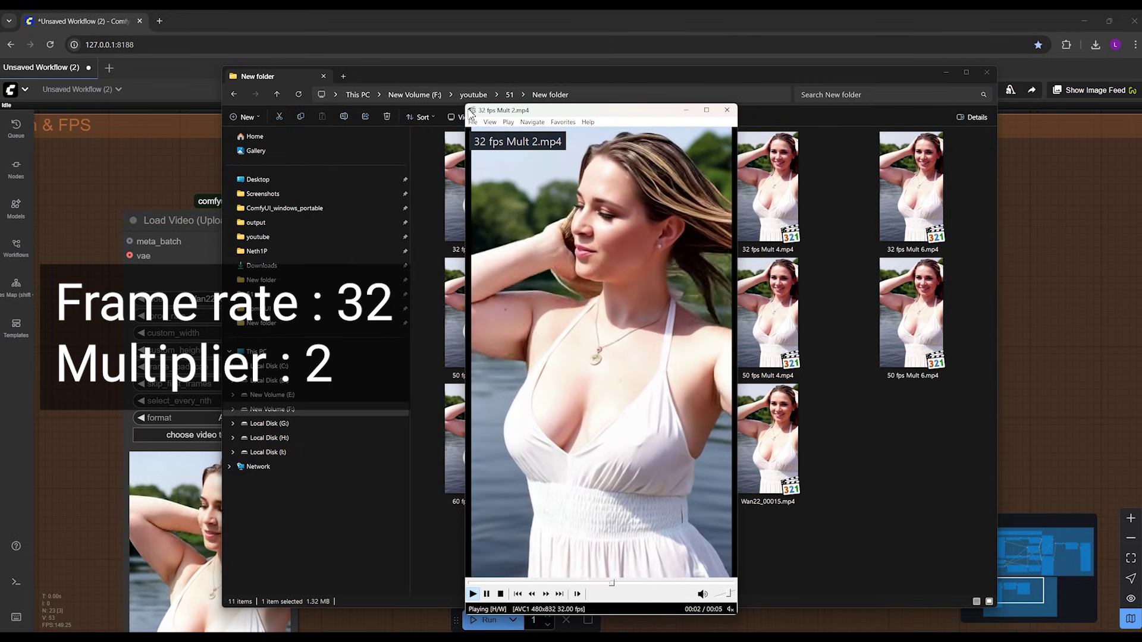
drag(466, 105, 421, 65)
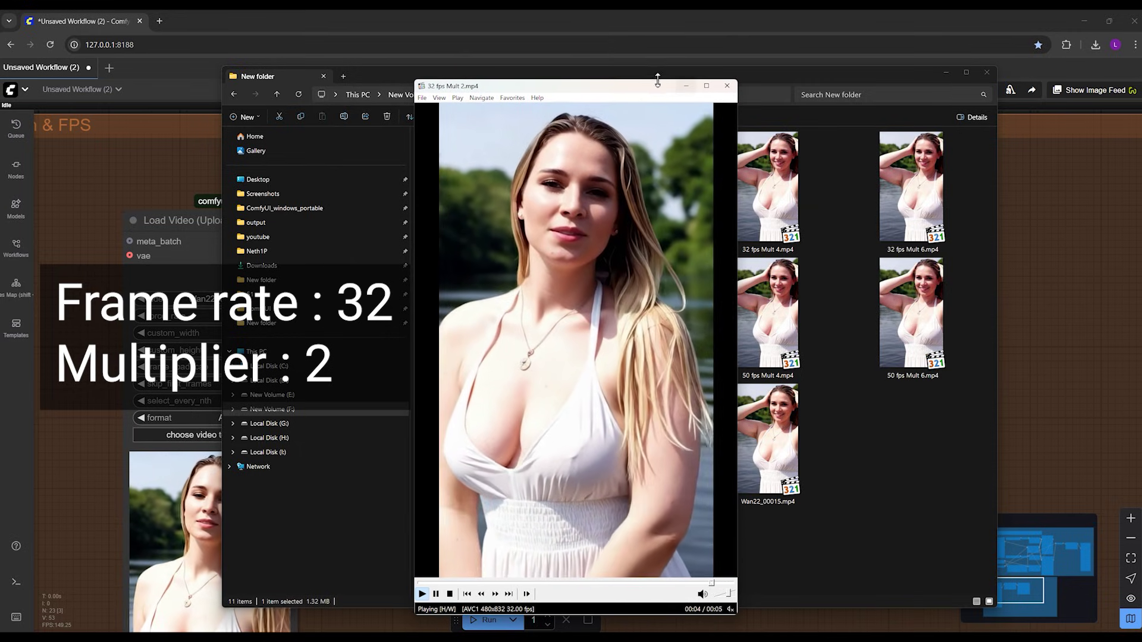
drag(505, 72, 819, 105)
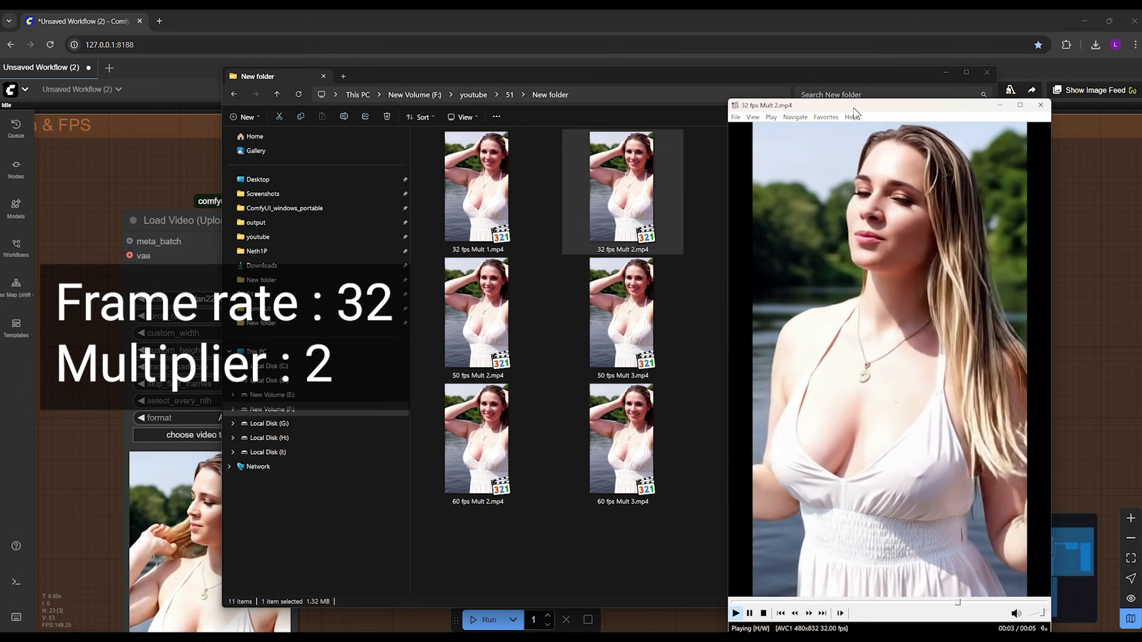
drag(875, 142, 470, 82)
click(619, 76)
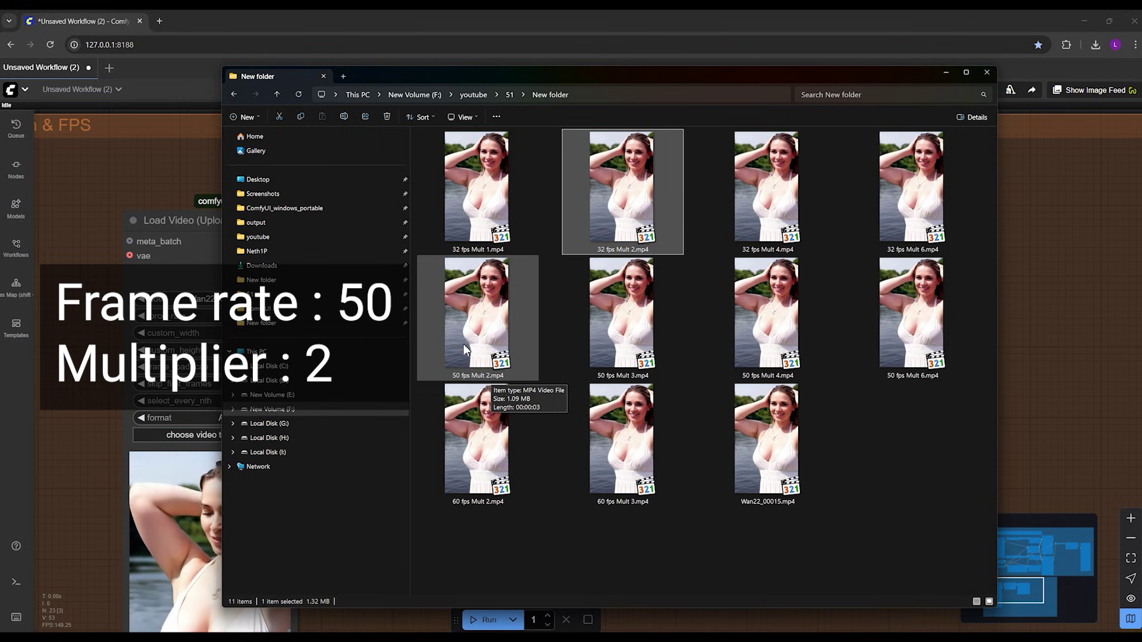
Step: Play 50 fps Mult 2.mp4 at a larger window size to examine its motion, and close the player
click(486, 344)
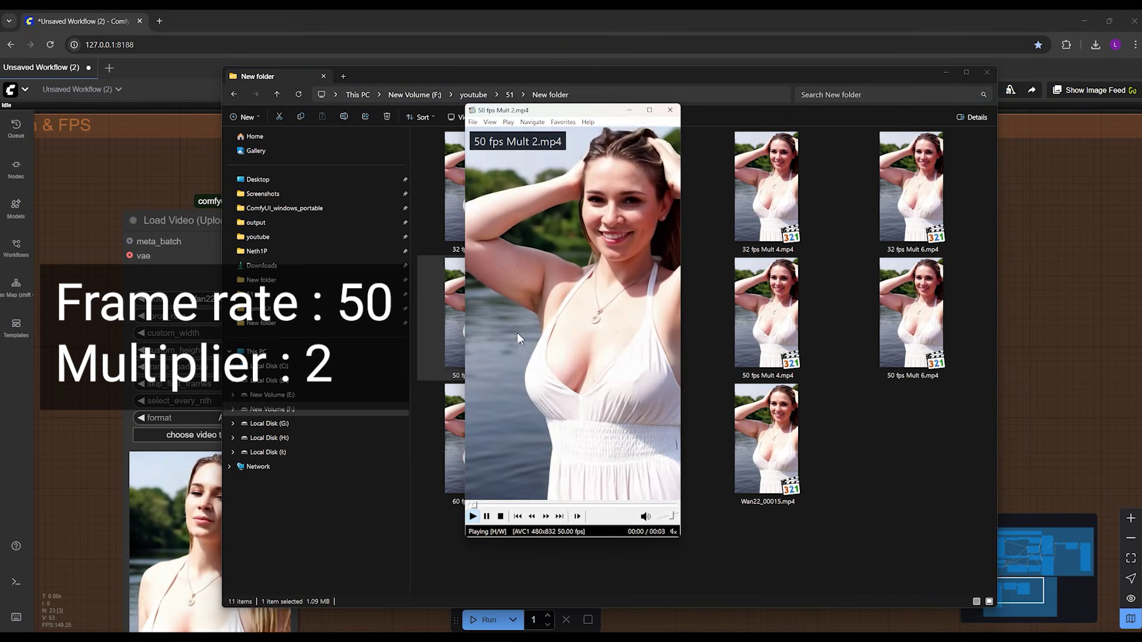
drag(682, 542, 803, 632)
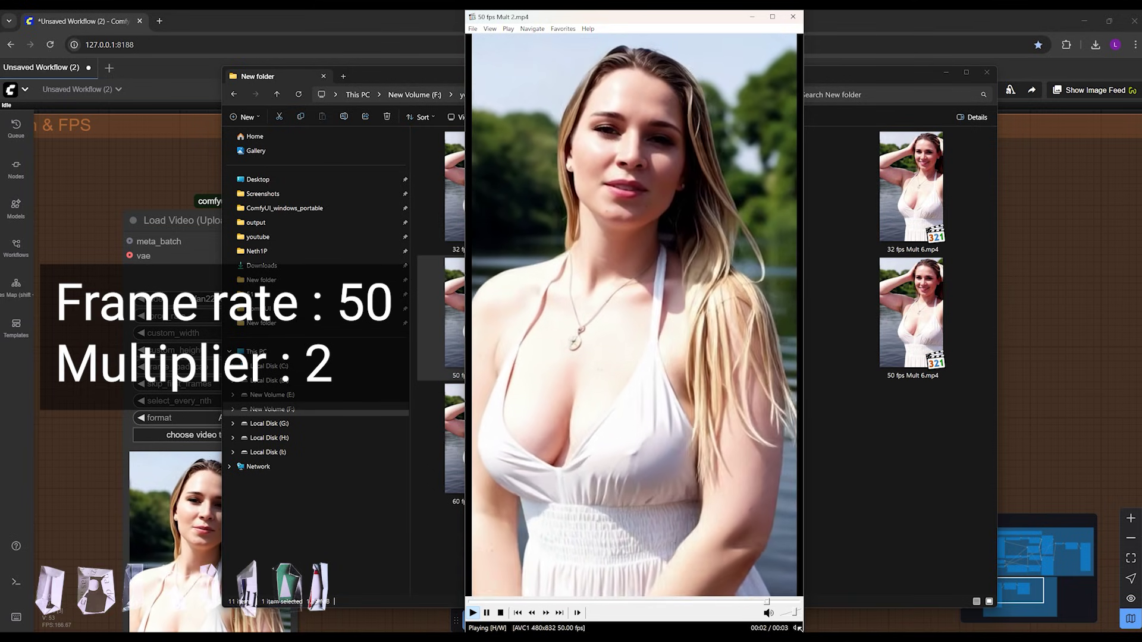
drag(807, 632, 784, 553)
drag(652, 33, 675, 103)
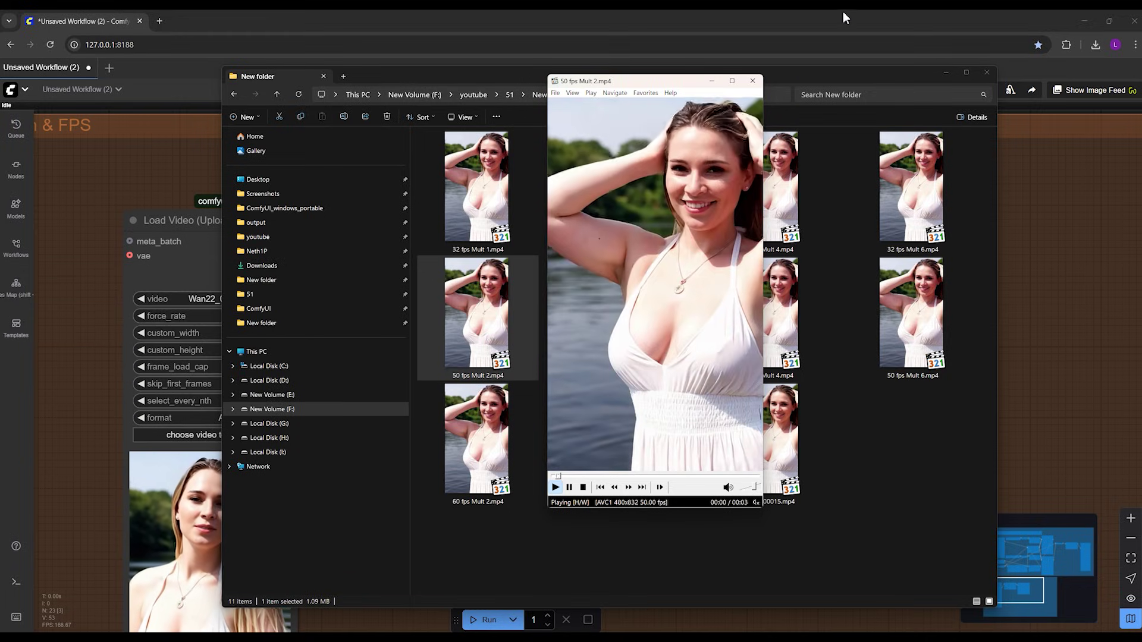
click(753, 82)
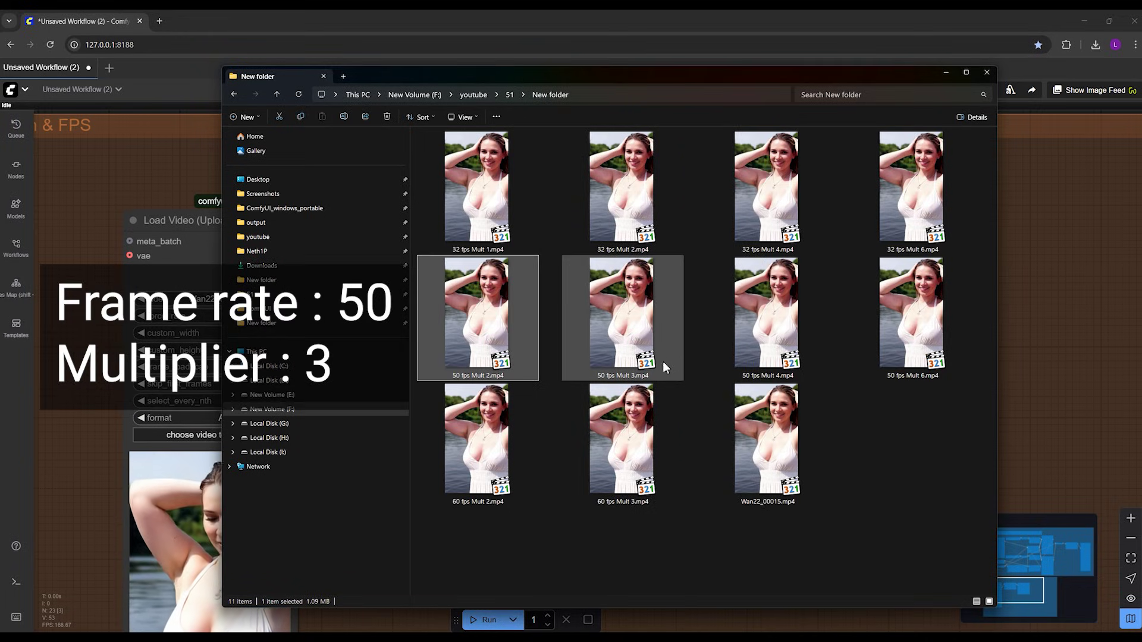
Step: Open 50 fps Mult 3.mp4, enlarge and move the player to examine the motion, and close it
click(630, 373)
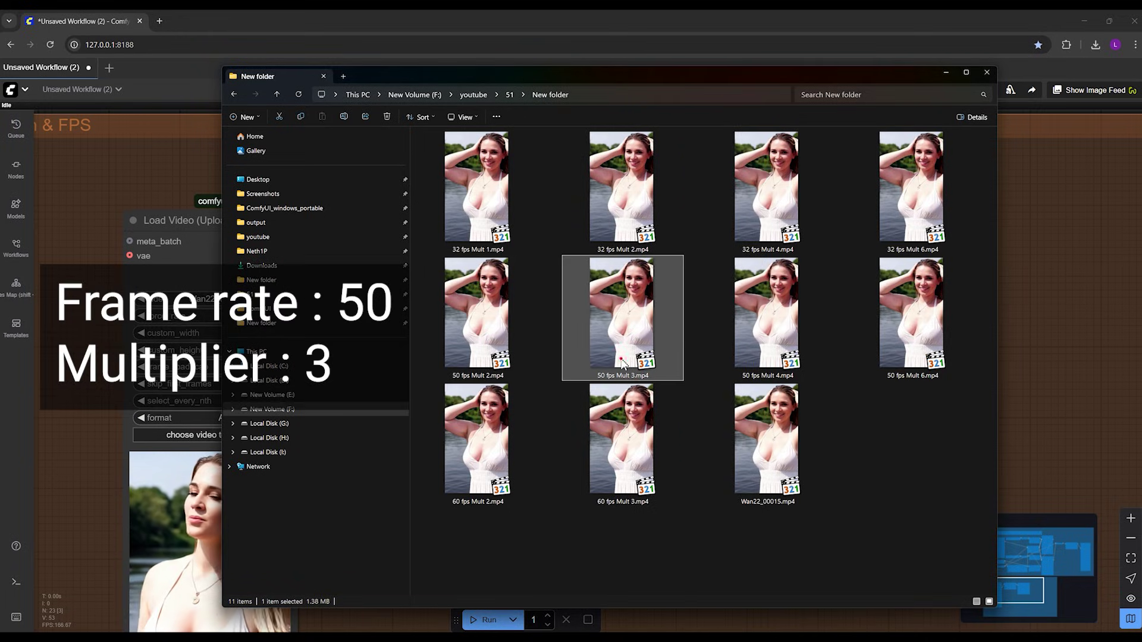
double_click(622, 364)
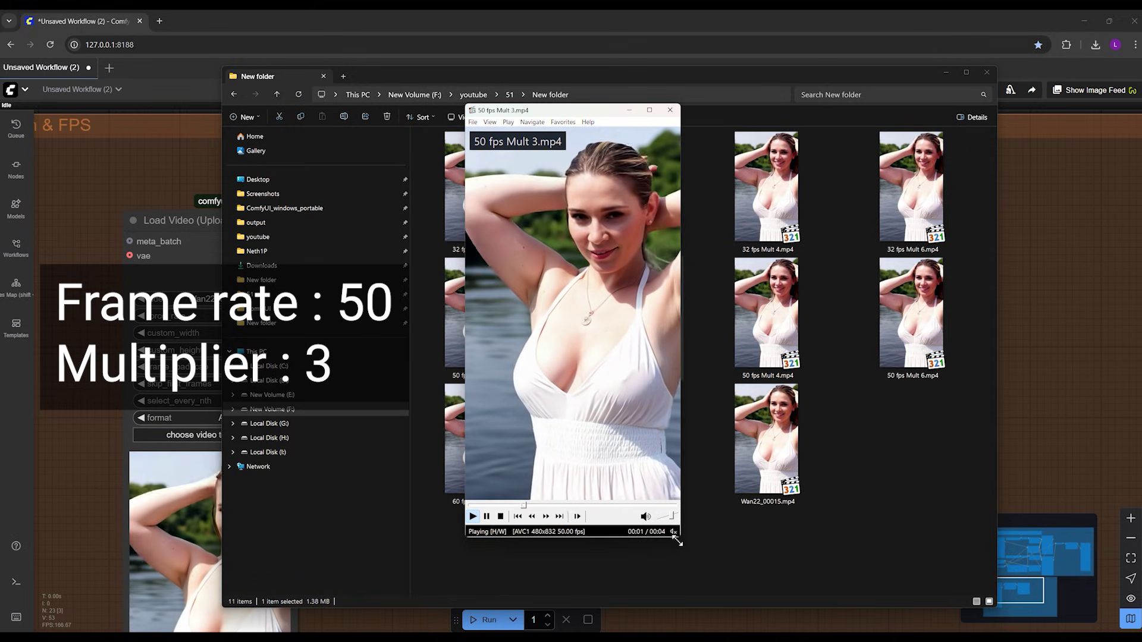
drag(677, 540, 748, 602)
drag(613, 116, 650, 88)
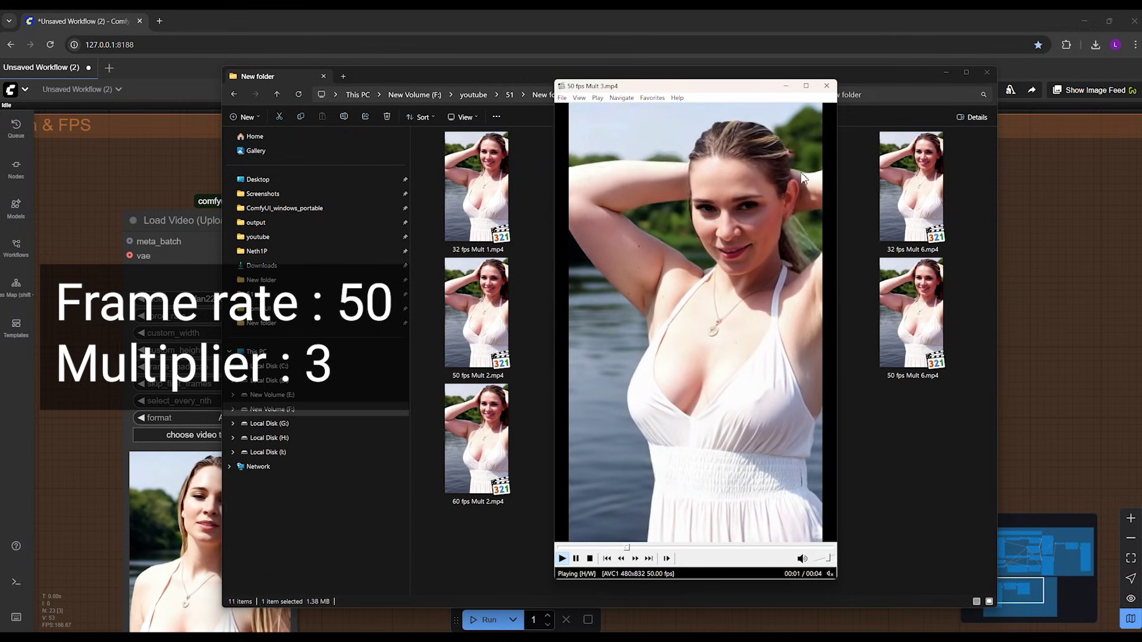
click(826, 86)
Step: Preview 60 fps Mult 2.mp4 and 50 fps Mult 6.mp4 in turn, closing the player after each video
drag(933, 493, 837, 375)
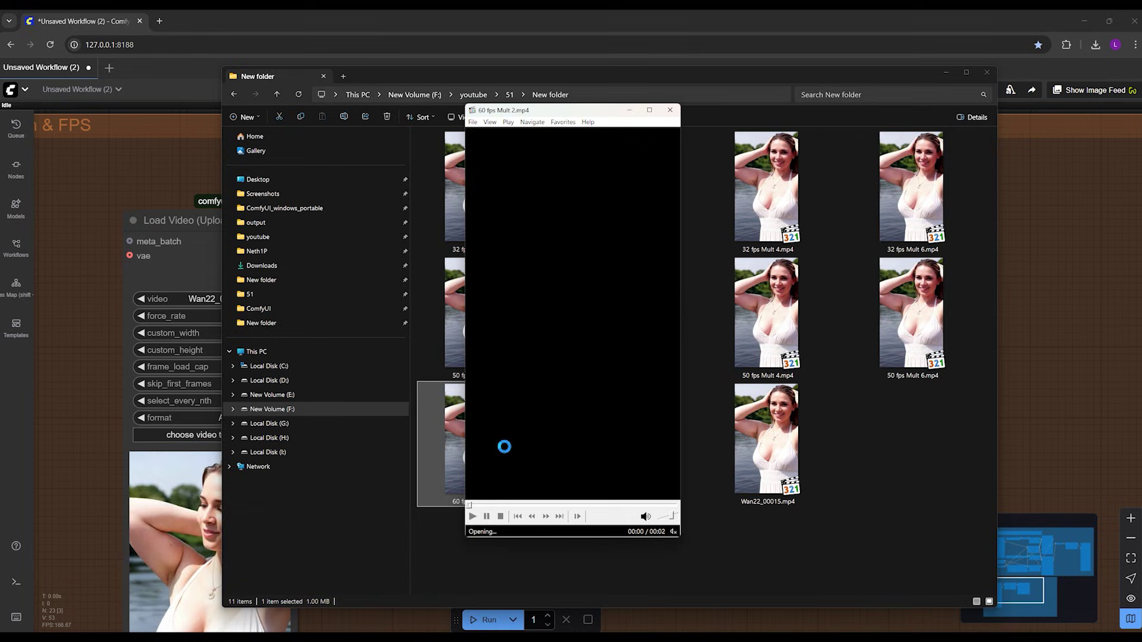
drag(683, 541, 748, 605)
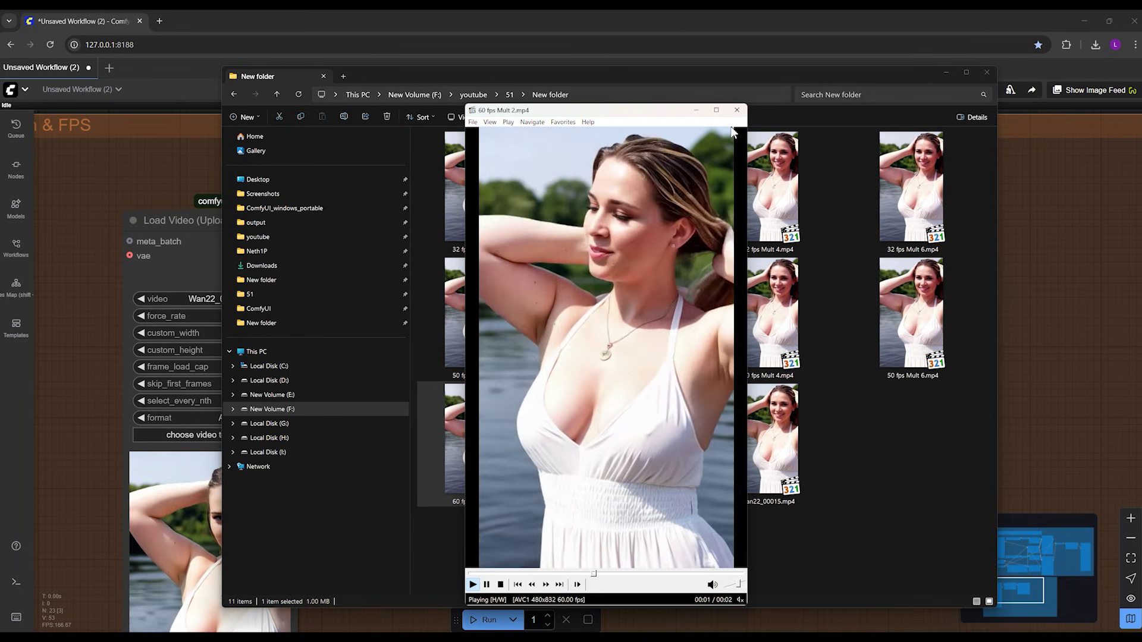
click(737, 109)
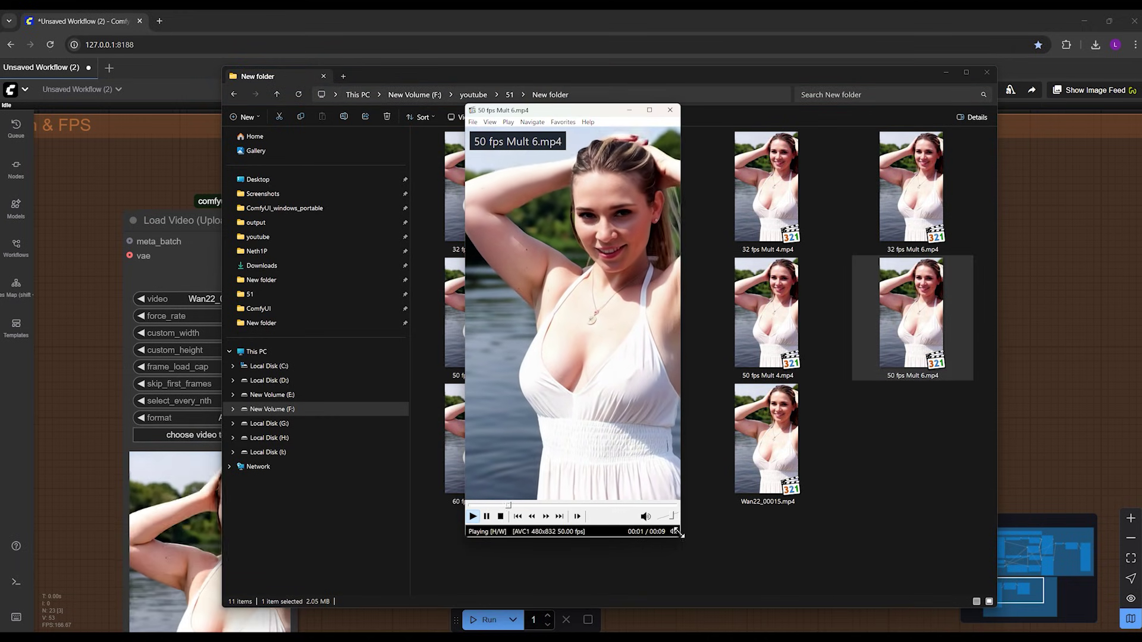
click(671, 110)
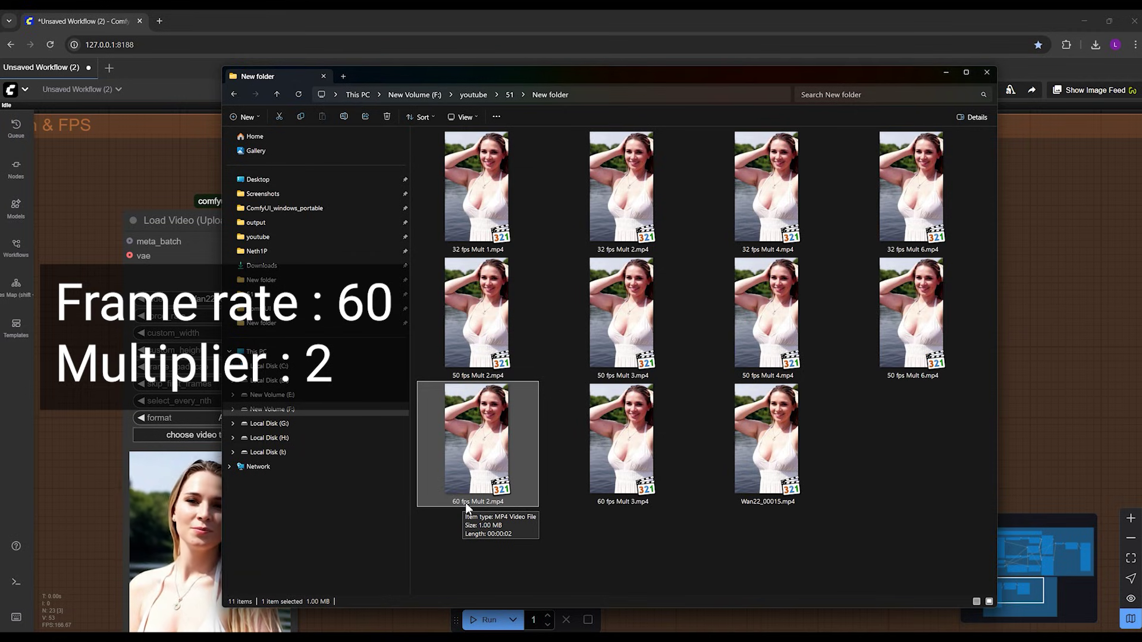
Step: Play 60 fps Mult 2.mp4 again in an enlarged player window to compare its speed, and close it
double_click(484, 502)
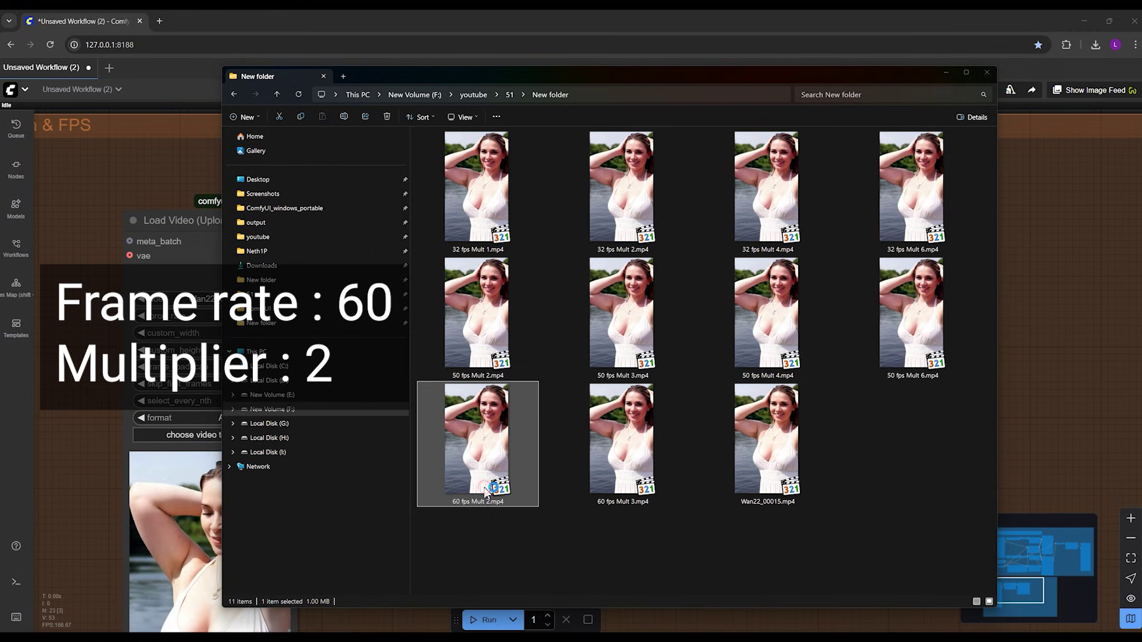
drag(678, 536, 714, 591)
drag(466, 106, 383, 39)
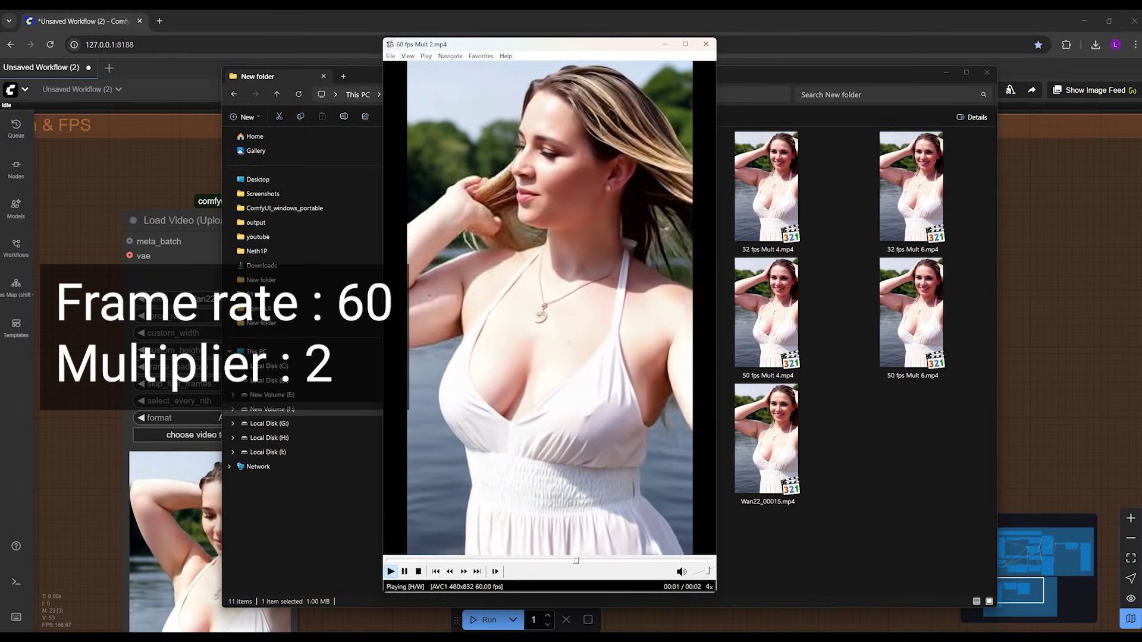
click(703, 47)
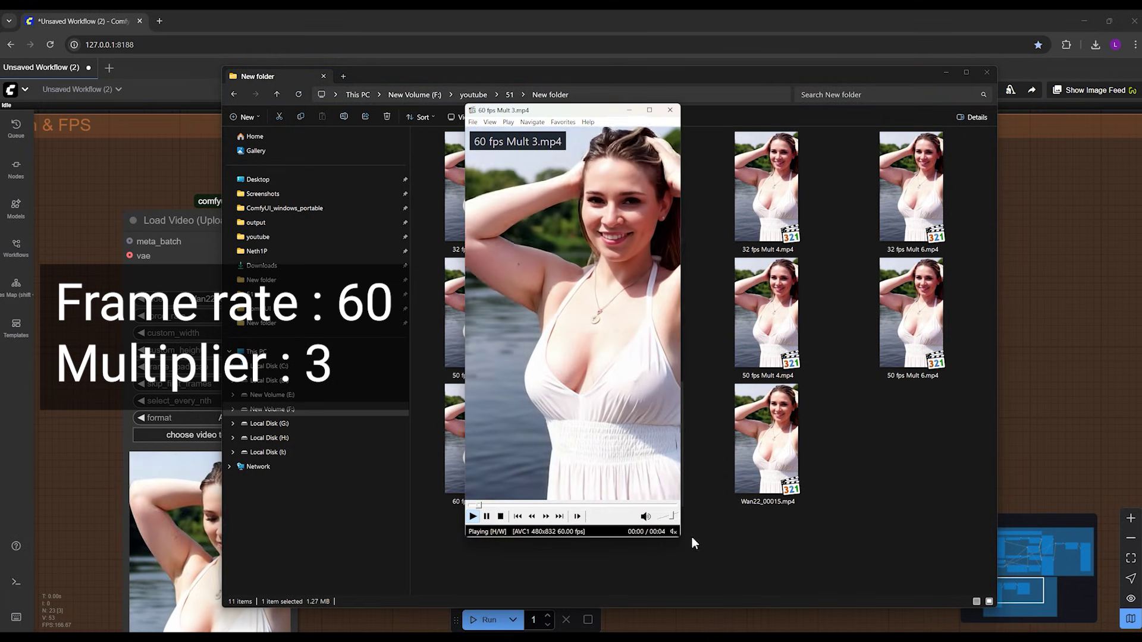
Step: Watch 60 fps Mult 3.mp4 in an enlarged player window and close it
drag(680, 541, 754, 625)
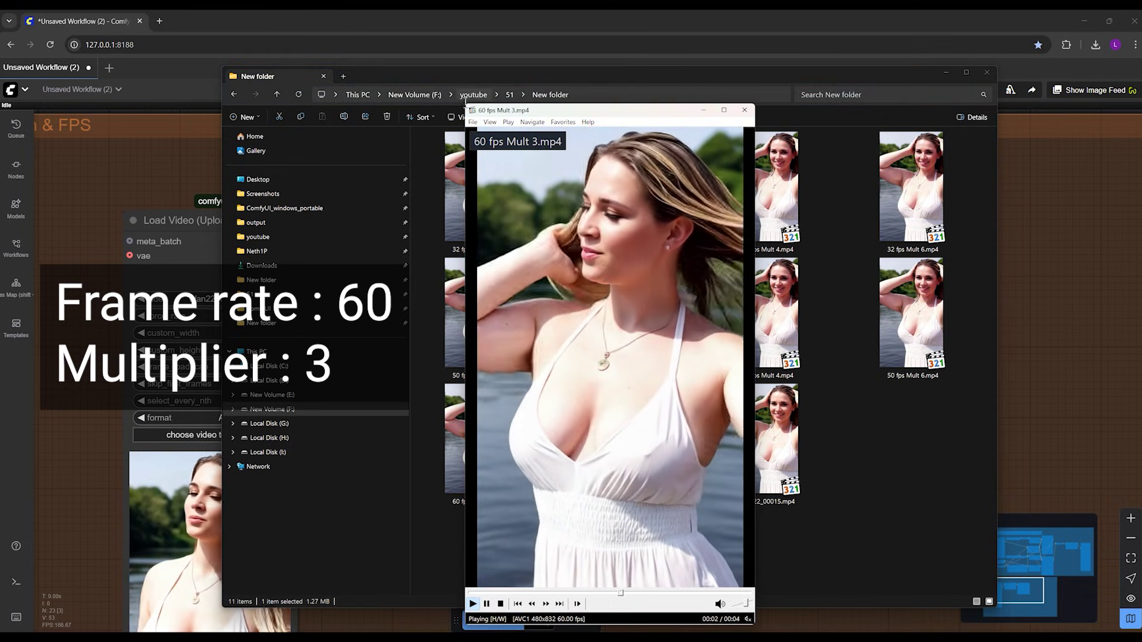
drag(464, 99, 383, 43)
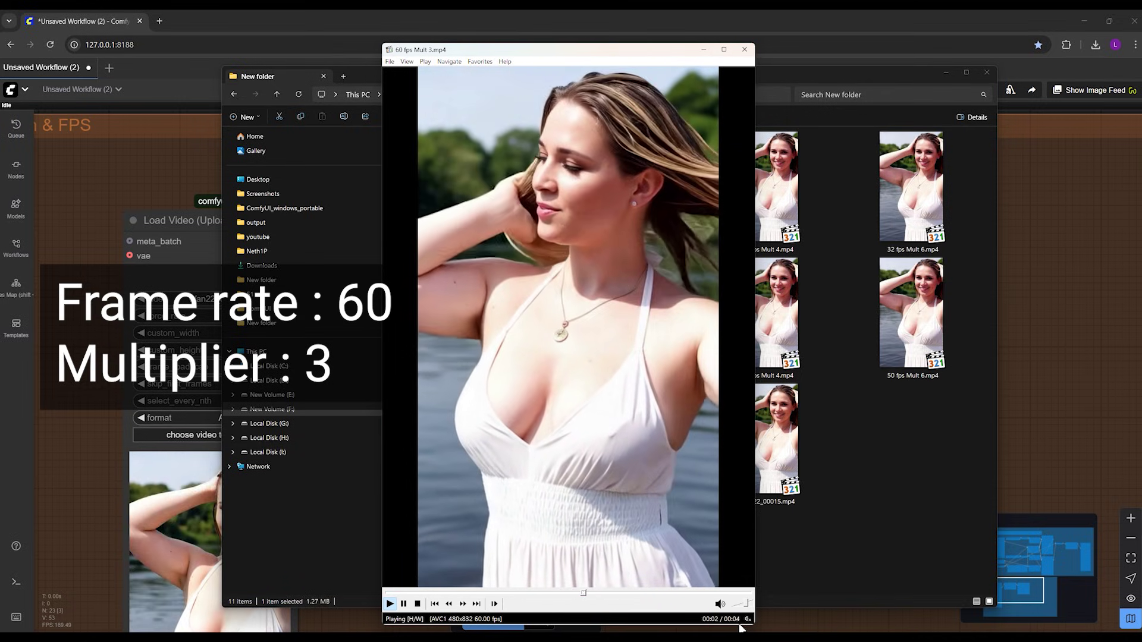
click(744, 50)
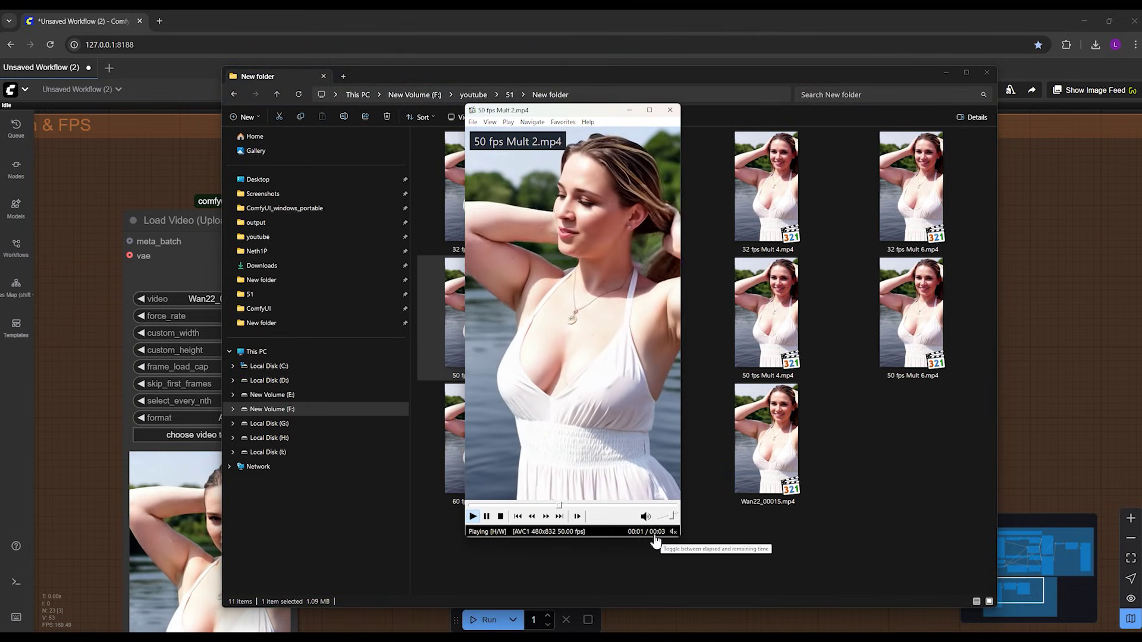
Step: Return to the ComfyUI workflow and set the WanImageToVideo length to 97 in the image-to-video group
click(56, 380)
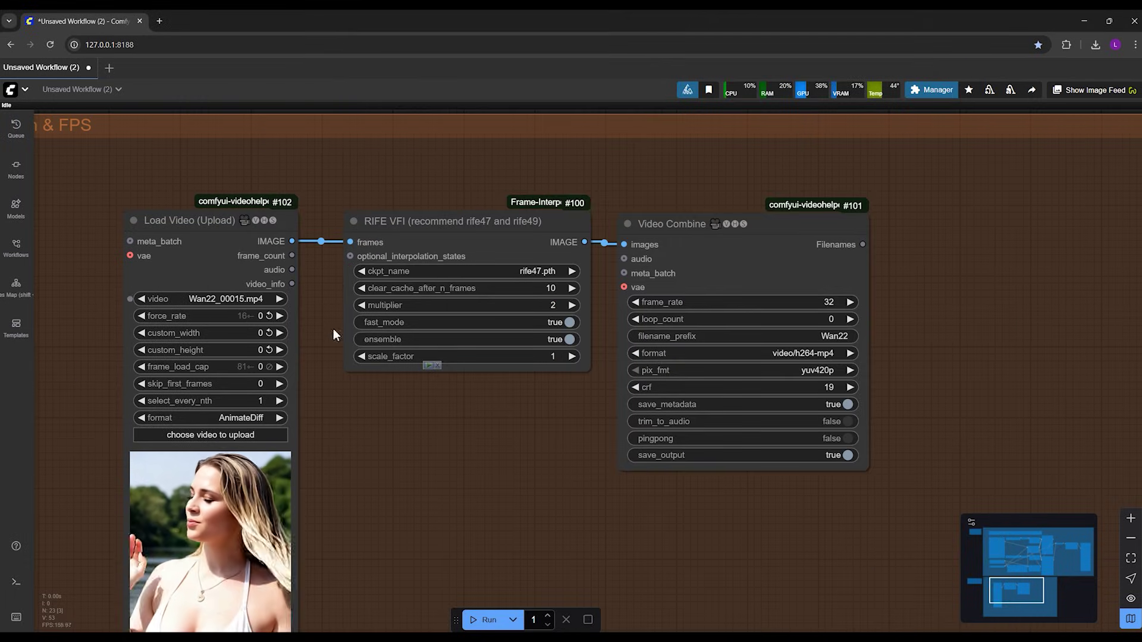
scroll(357, 368, down, 3)
scroll(528, 353, up, 1)
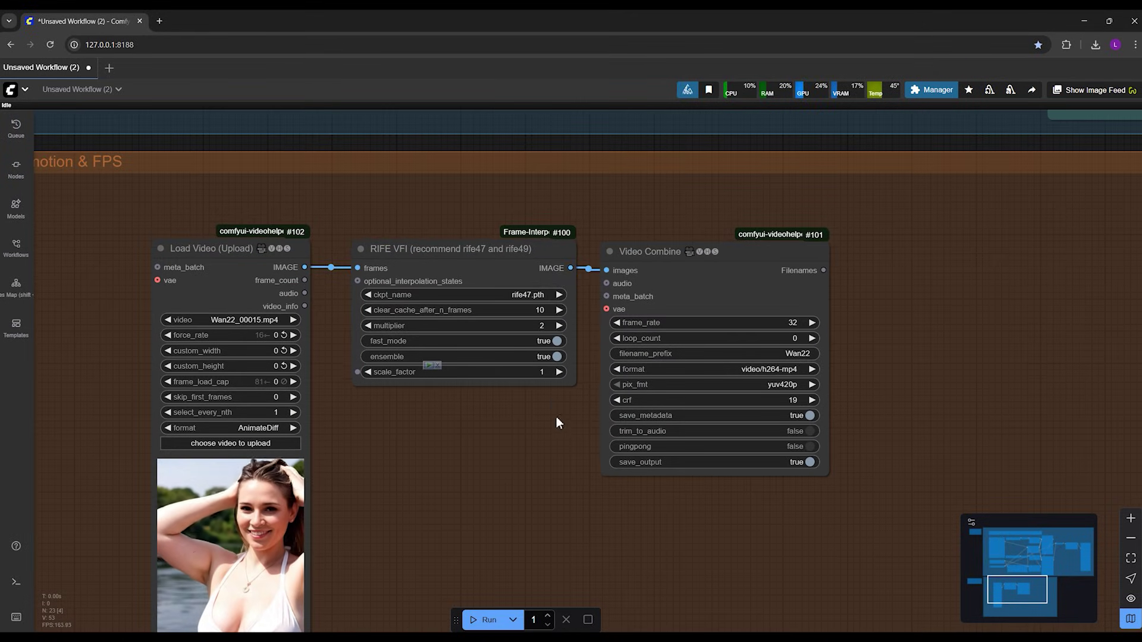
scroll(533, 476, down, 5)
drag(564, 310, 250, 631)
scroll(489, 323, up, 4)
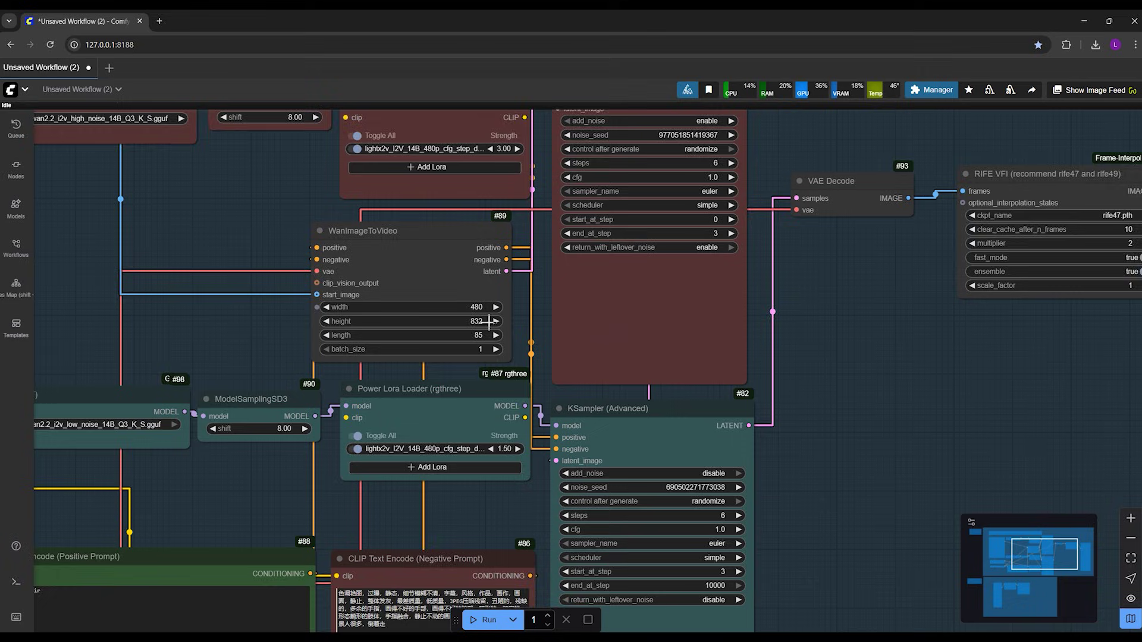
scroll(489, 321, up, 1)
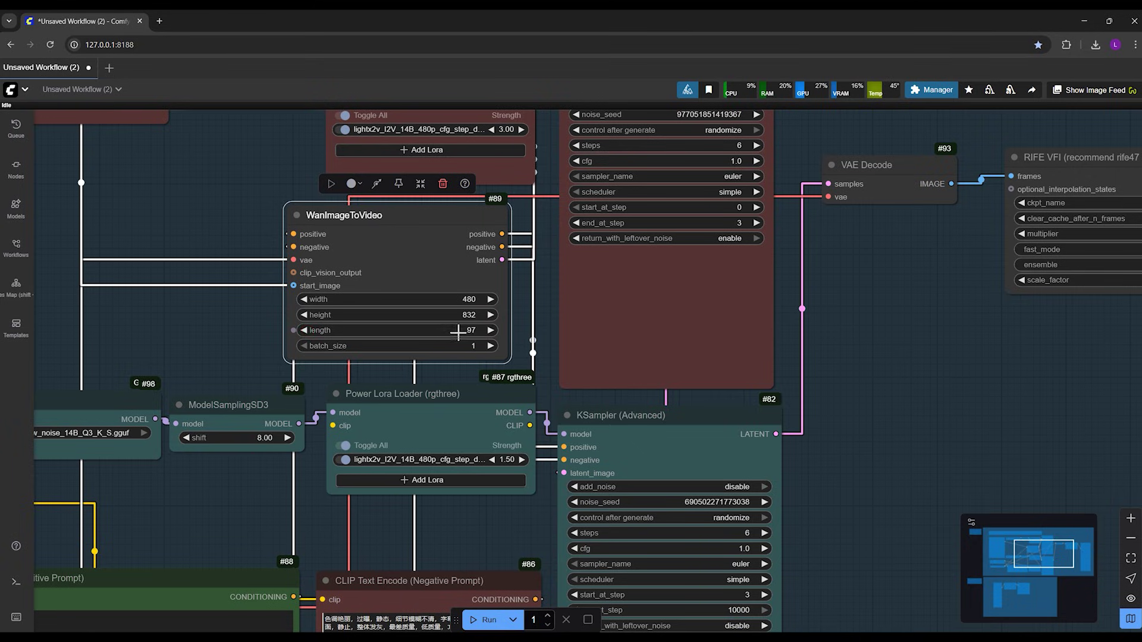
Step: Check the Video Combine preview in the image-to-video group and set the WanImageToVideo length to 101
scroll(503, 376, down, 7)
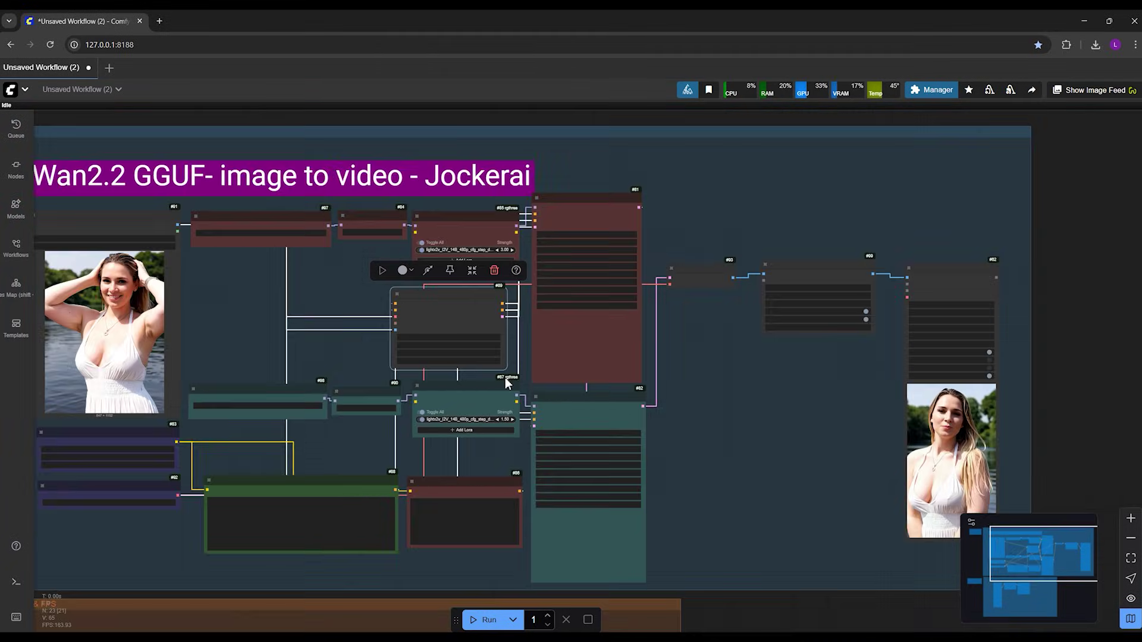
drag(1017, 479, 759, 425)
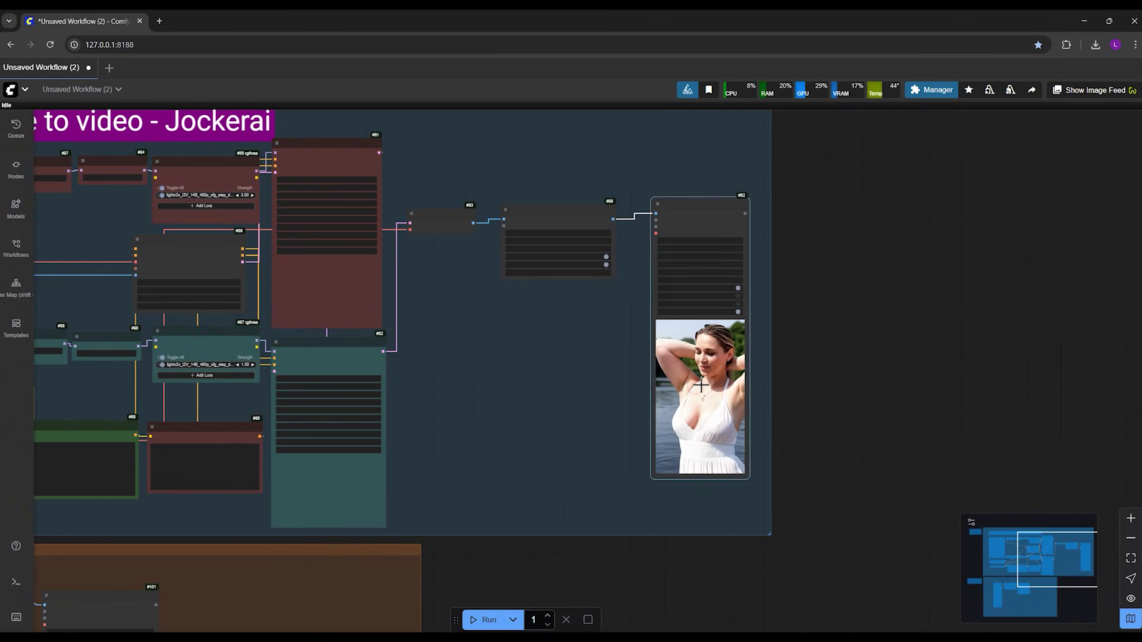
scroll(470, 419, up, 3)
drag(465, 370, 719, 419)
scroll(690, 475, down, 2)
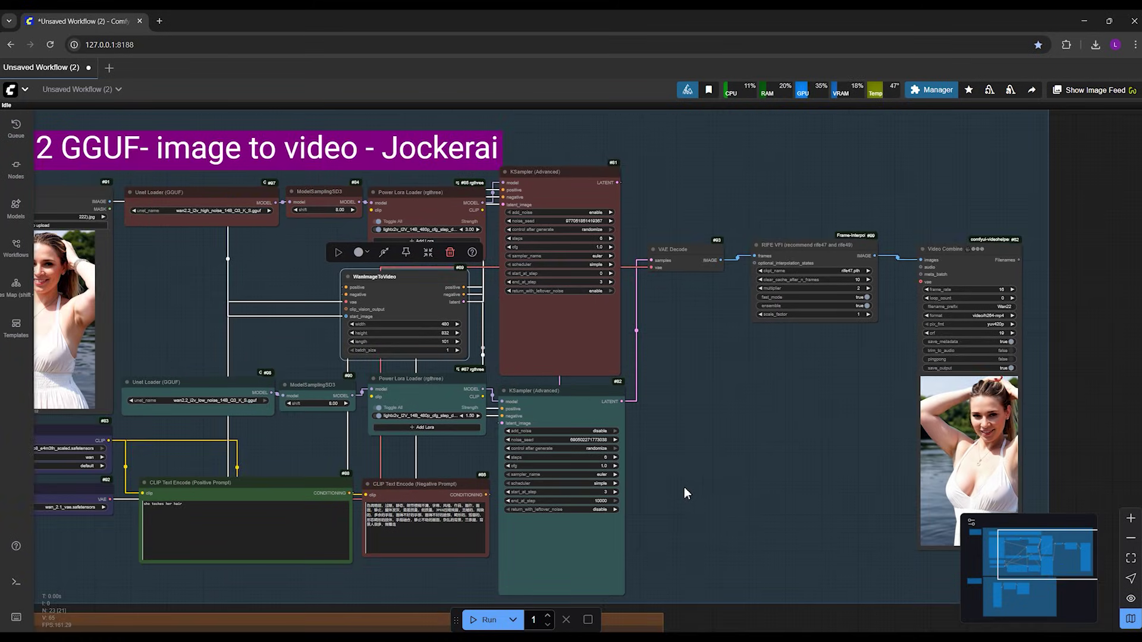
drag(697, 470, 810, 180)
drag(522, 473, 725, 423)
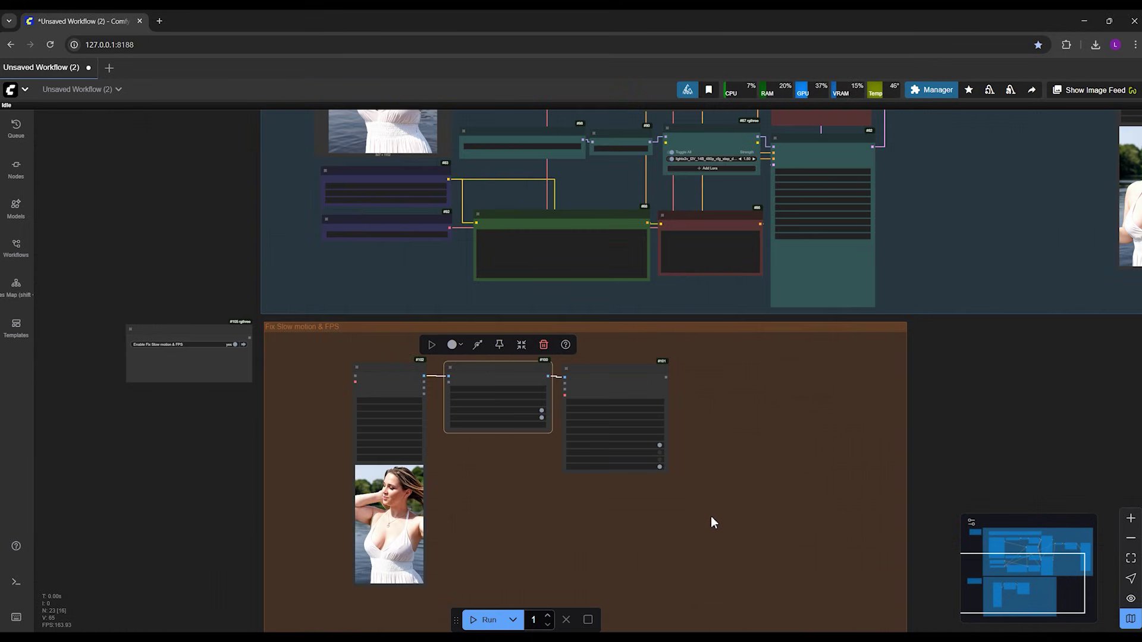
drag(752, 446, 672, 496)
scroll(627, 492, up, 2)
drag(650, 453, 547, 578)
drag(804, 355, 731, 440)
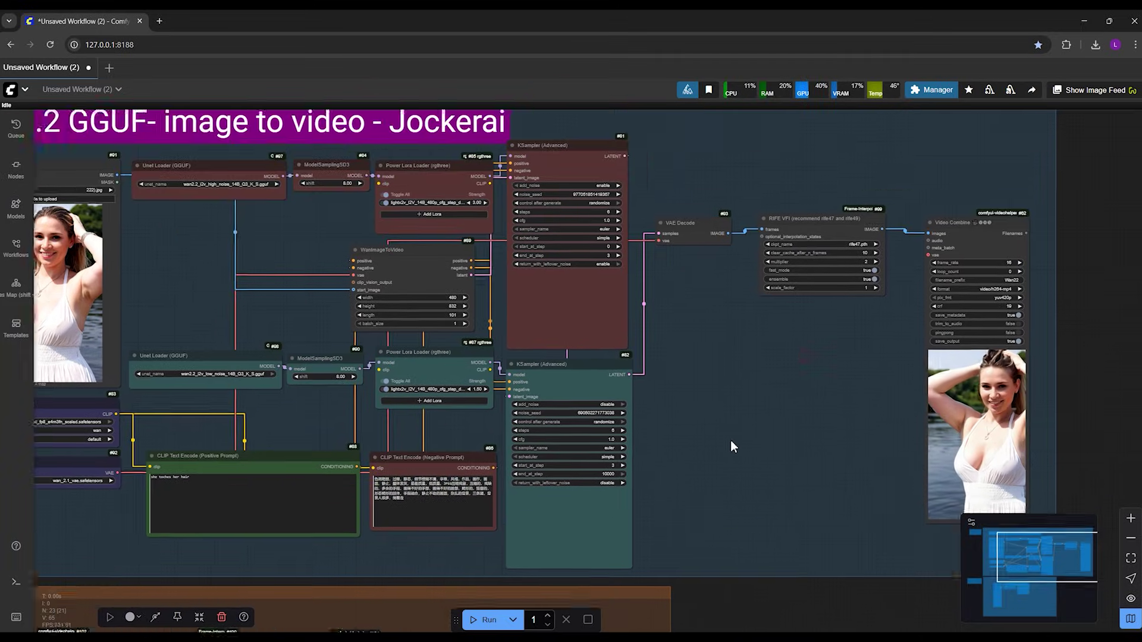
Step: Search ComfyUI Manager's custom nodes for "frame inter" to locate ComfyUI-Frame-Interpolation, and return to the manager's main window
click(931, 90)
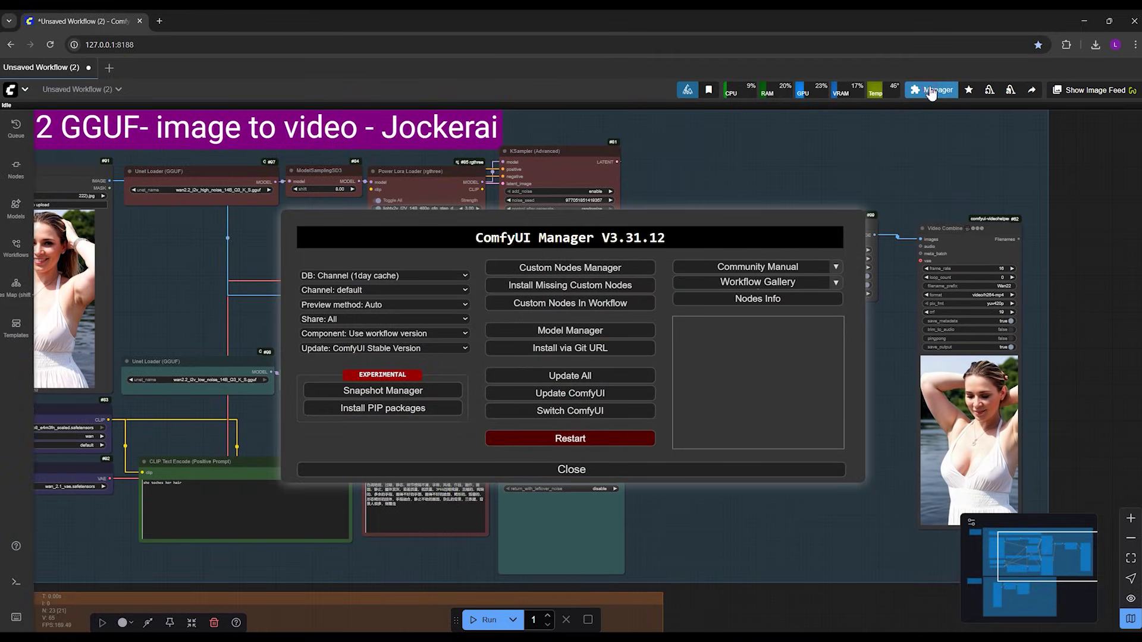
click(551, 269)
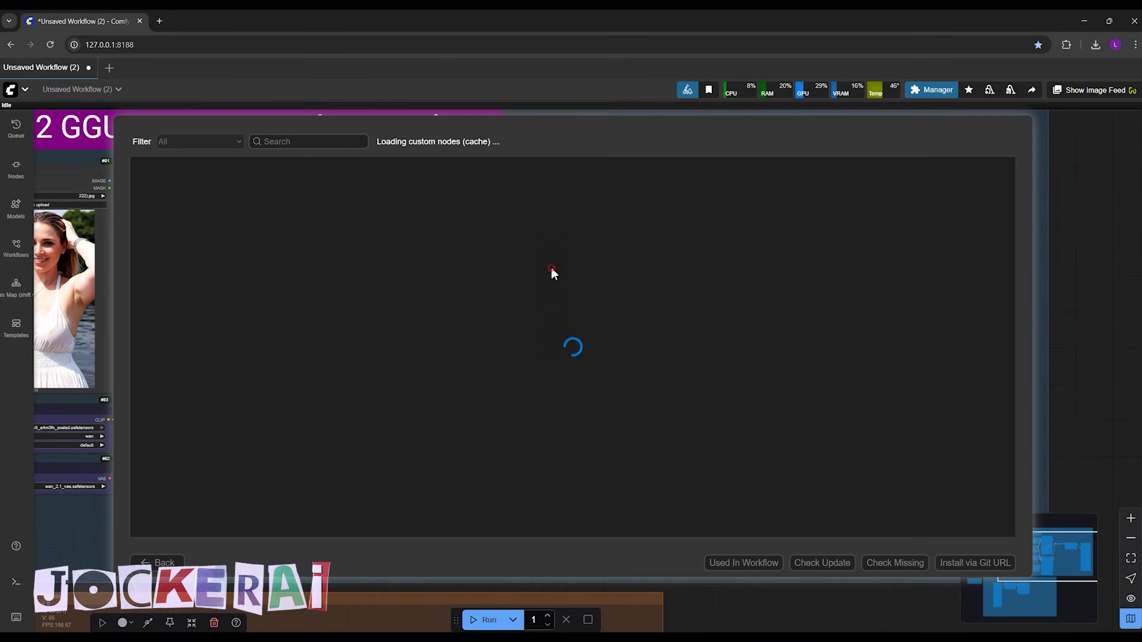
click(287, 142)
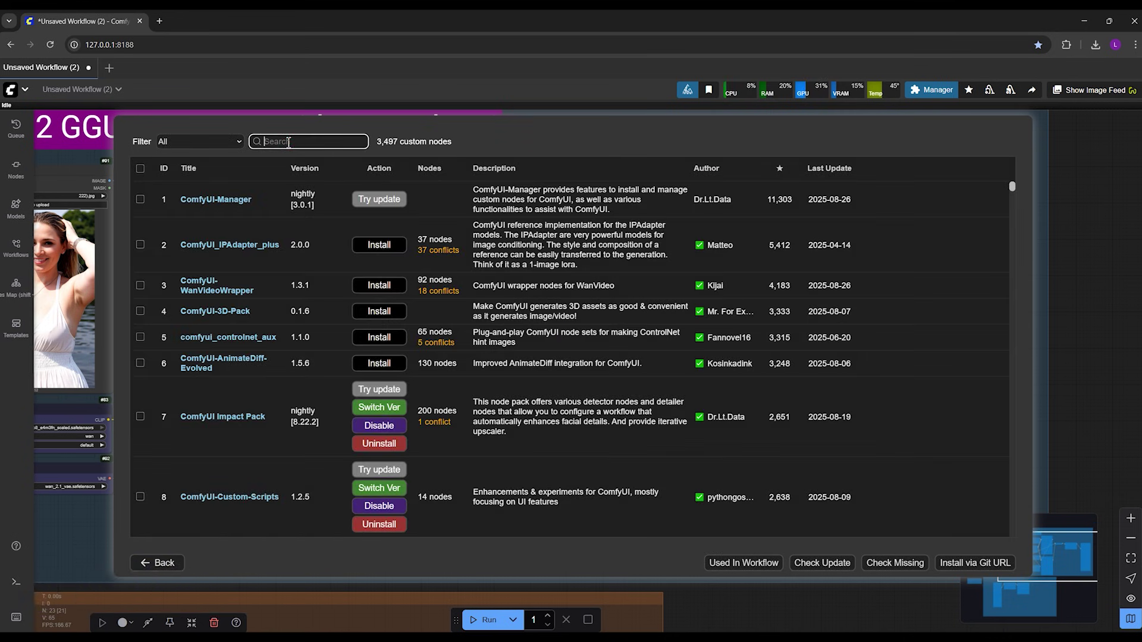
text(frame)
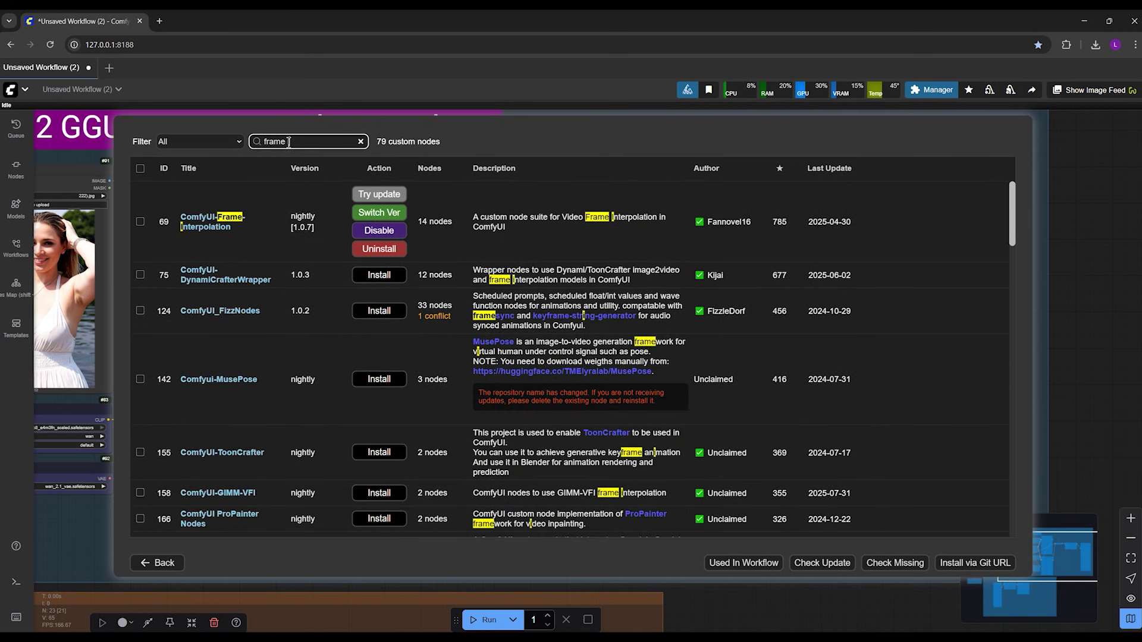
text( inter)
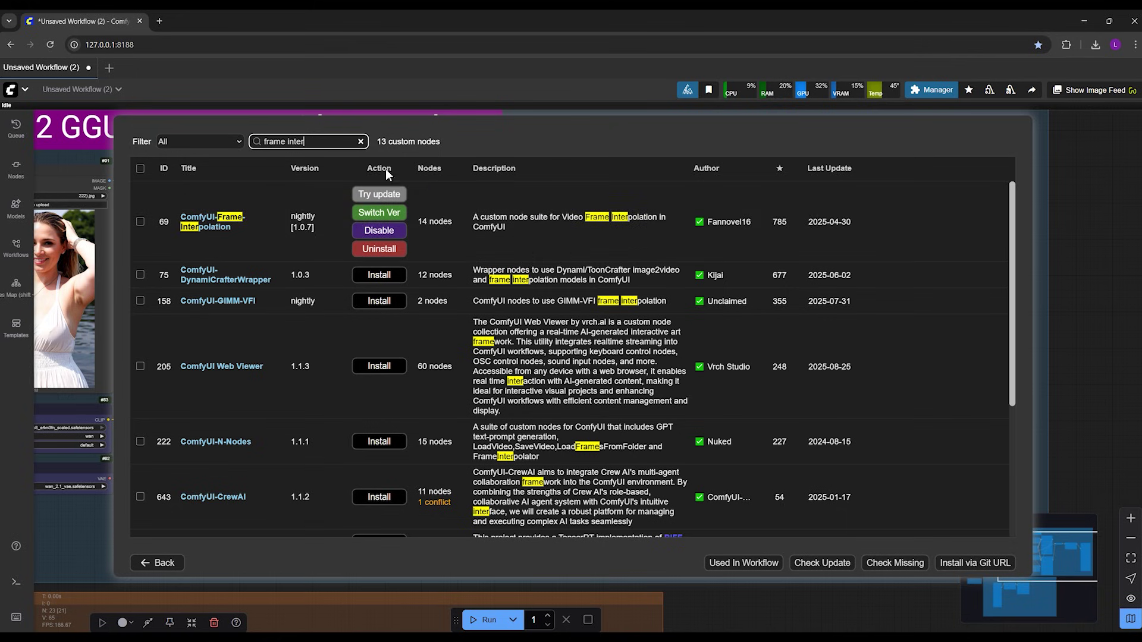
click(161, 563)
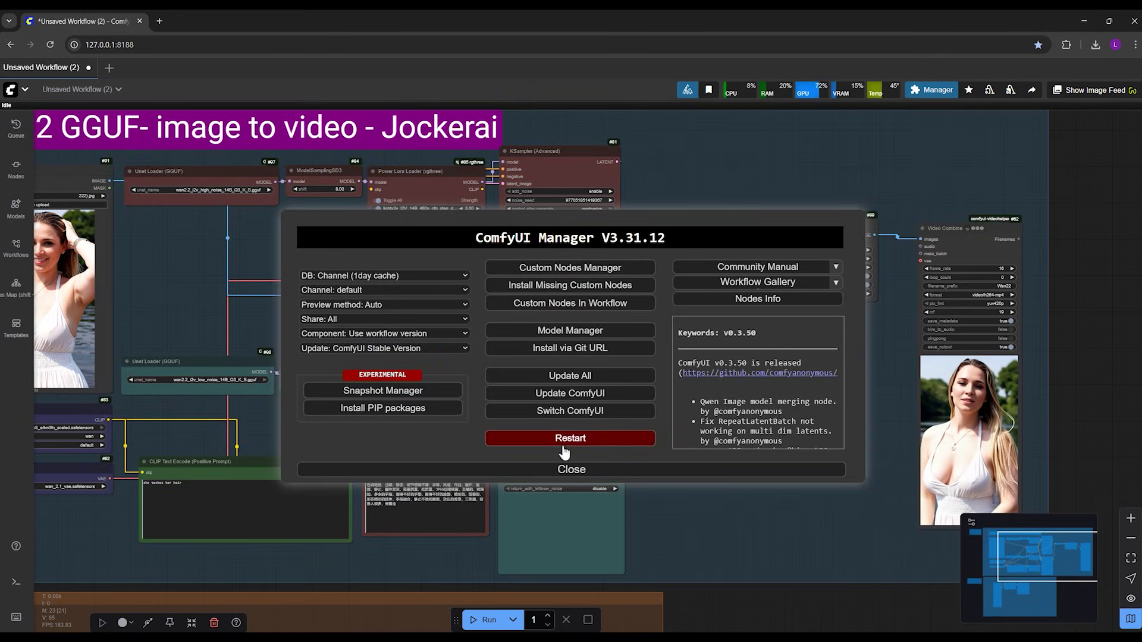
Step: Reopen the custom node list, search it for "fra", and close ComfyUI Manager
click(593, 270)
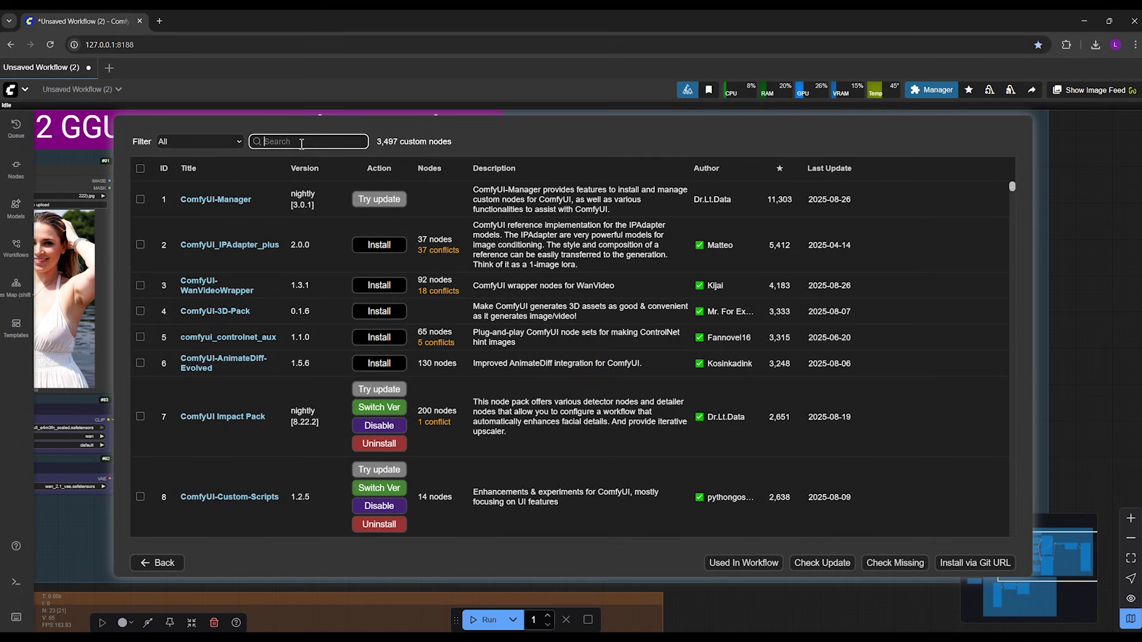
text(fra)
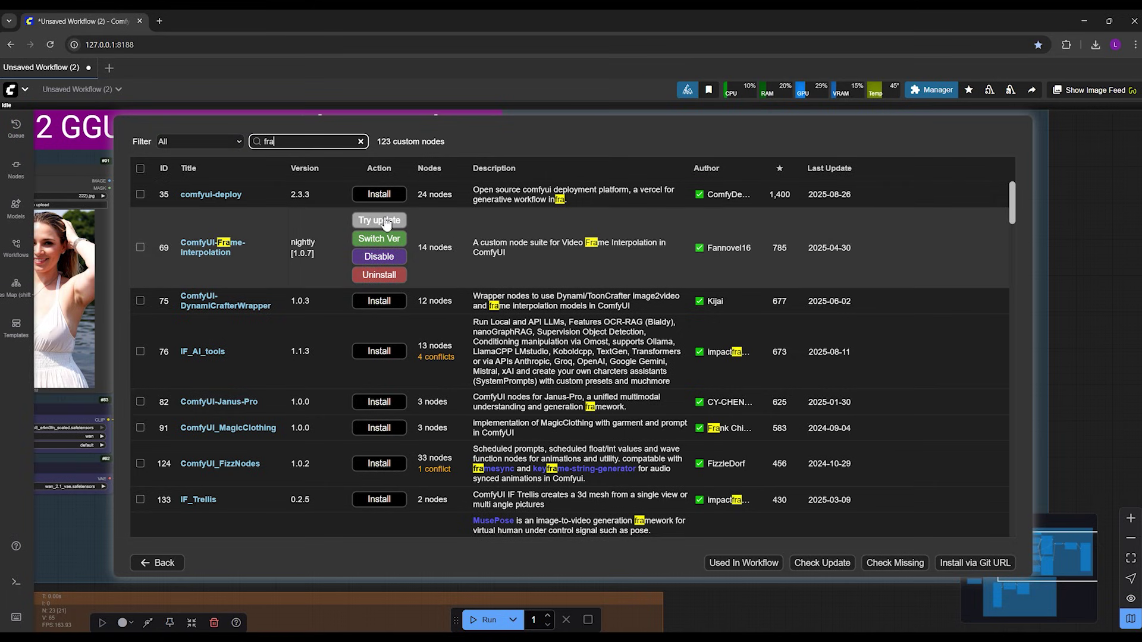
click(160, 563)
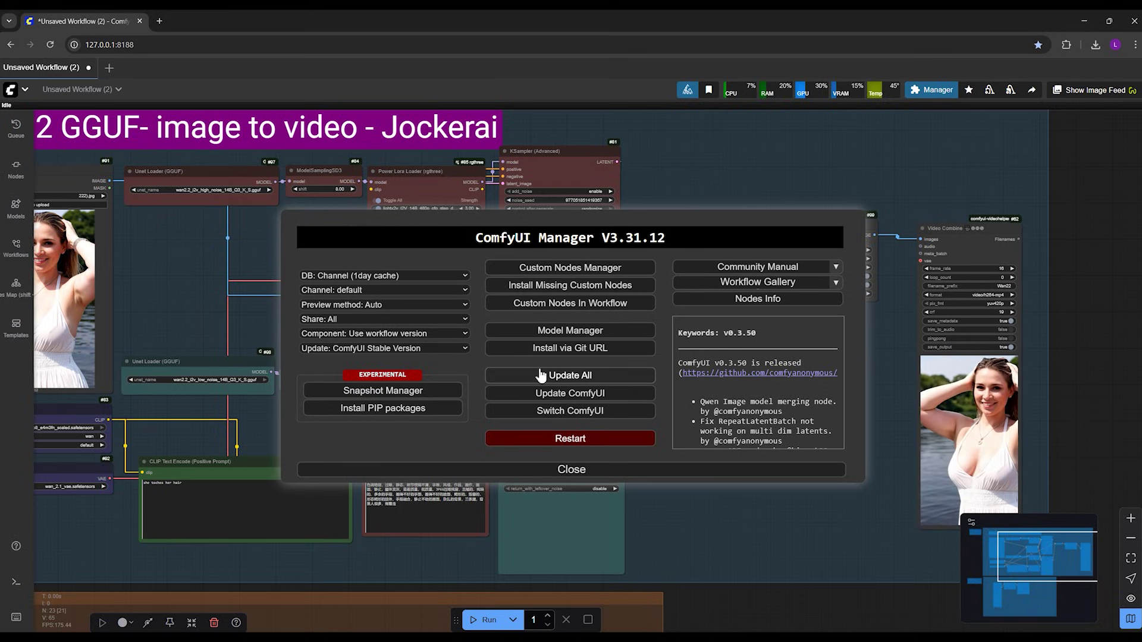
click(590, 474)
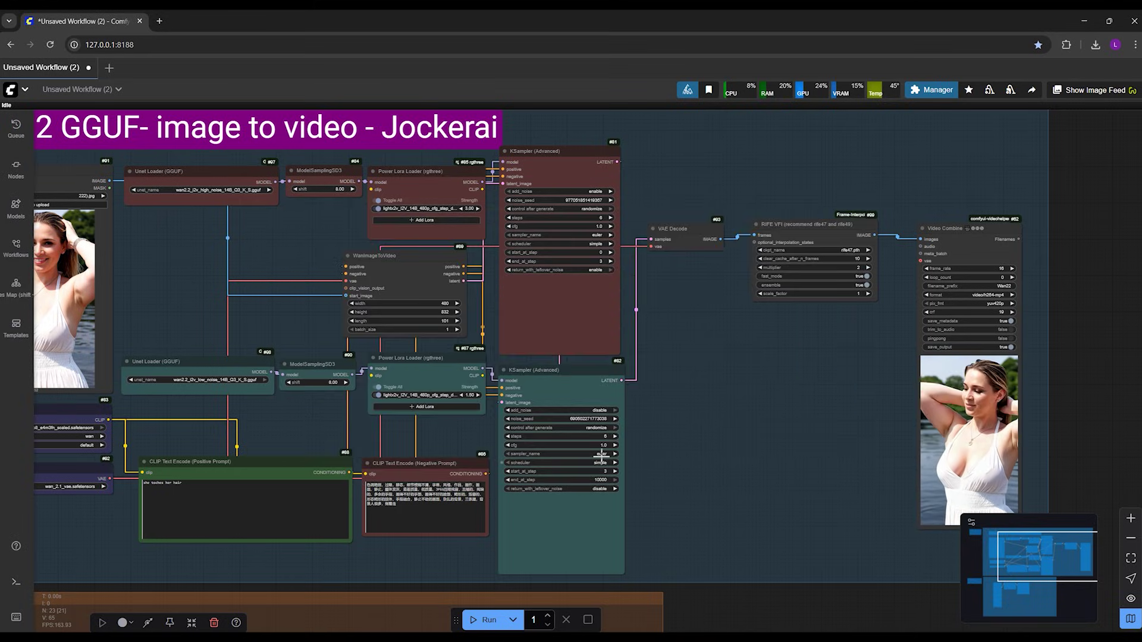
Step: Disable the Generate Video group with its Fast Groups Muter node
scroll(715, 427, down, 3)
drag(711, 408, 879, 366)
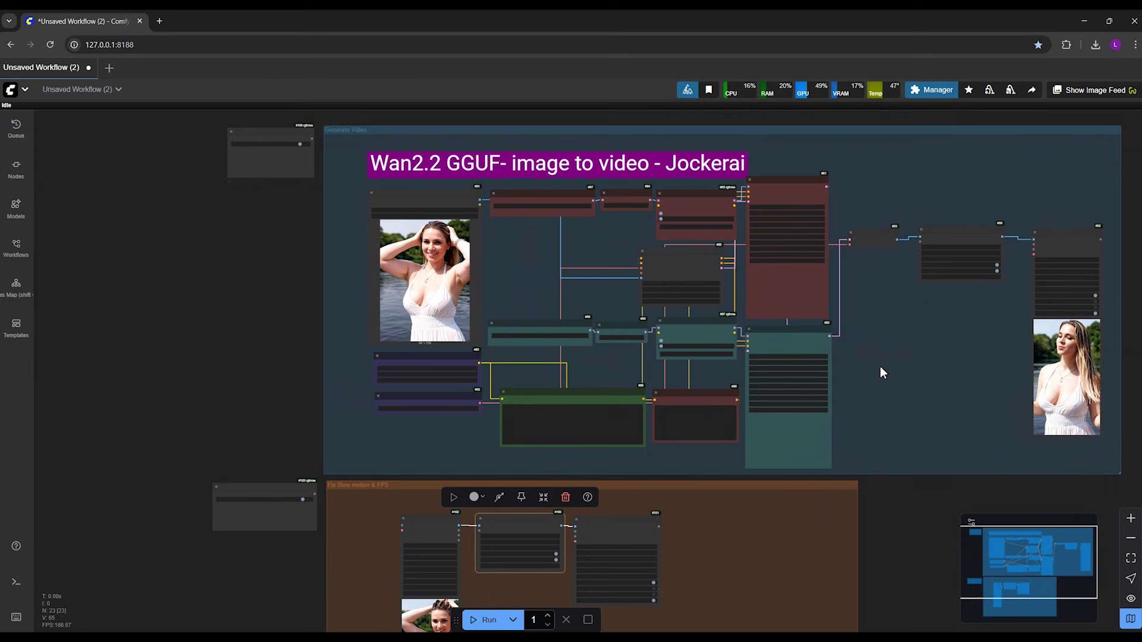
click(342, 178)
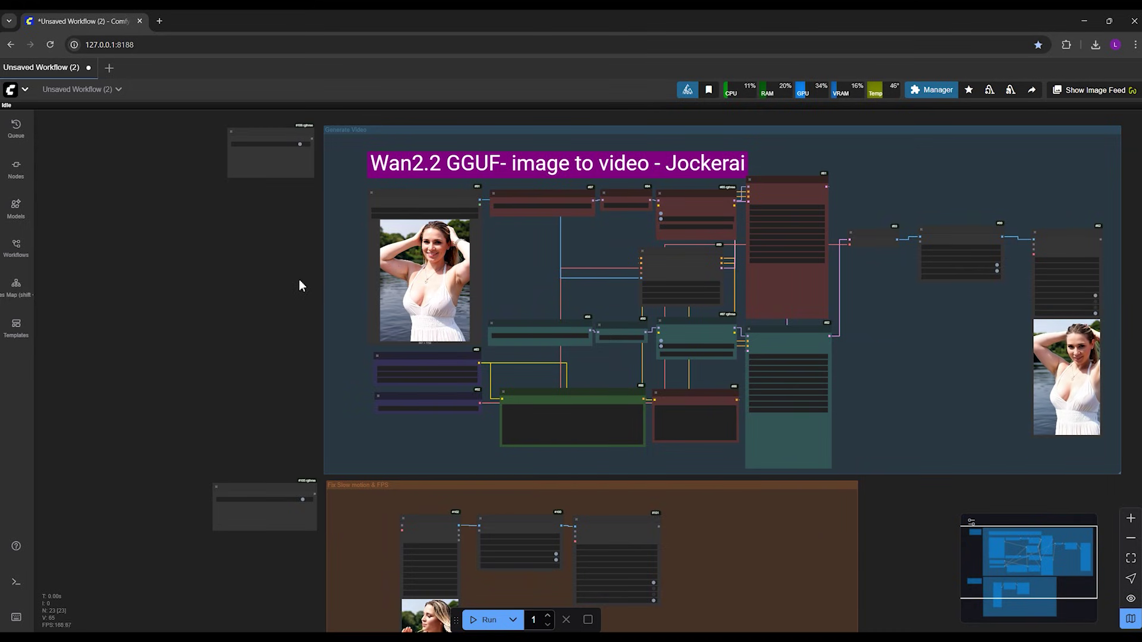
scroll(266, 220, up, 3)
drag(266, 238, 253, 397)
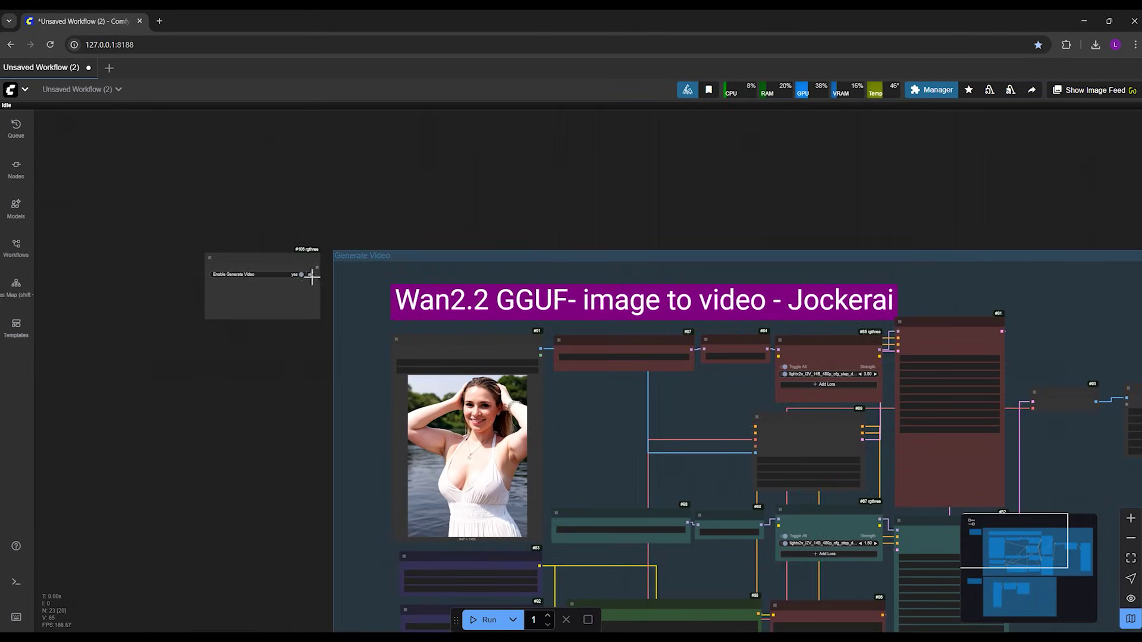
click(300, 274)
drag(261, 600, 224, 164)
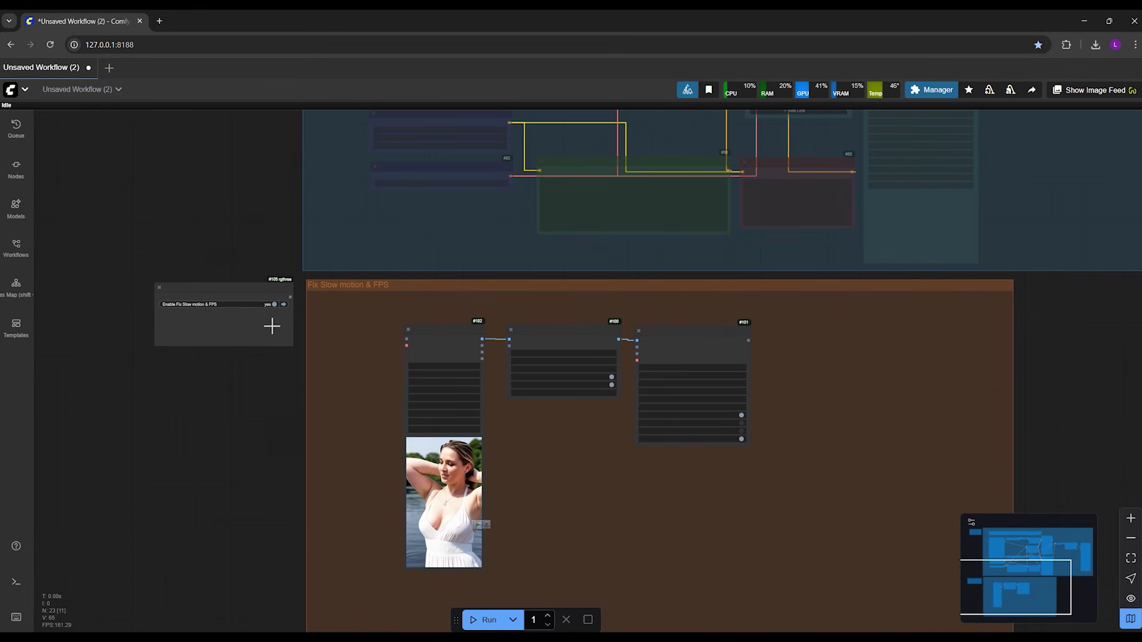
Step: Toggle the Fix Slow motion & FPS group off and back on, and review its nodes
click(273, 305)
click(273, 305)
scroll(372, 463, up, 4)
drag(556, 445, 462, 391)
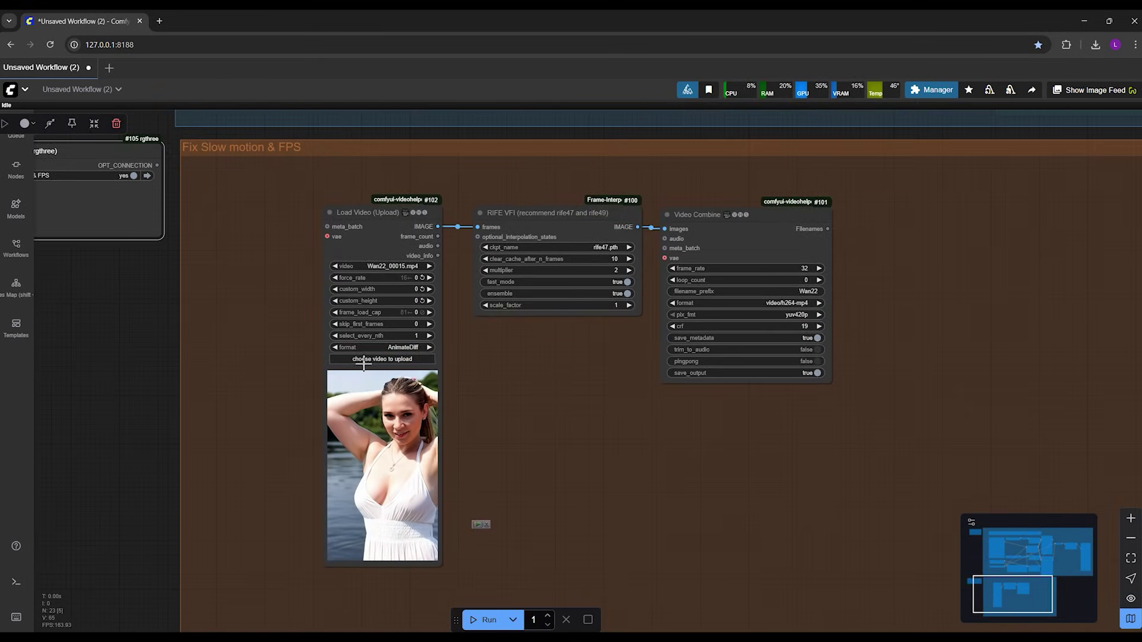
drag(517, 372, 465, 382)
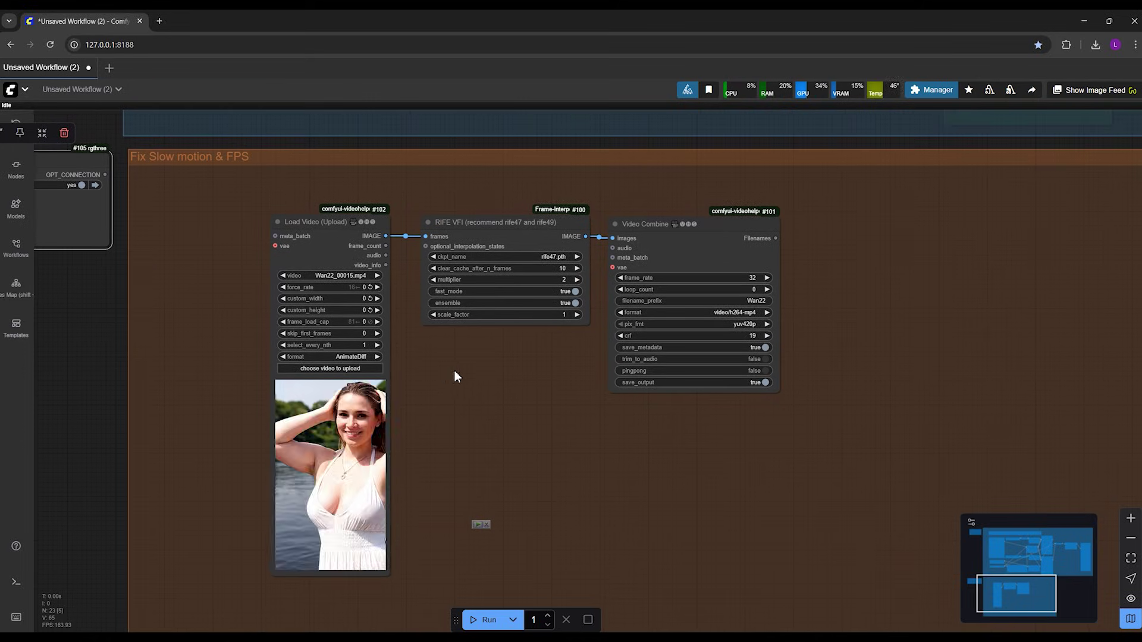
scroll(457, 371, down, 5)
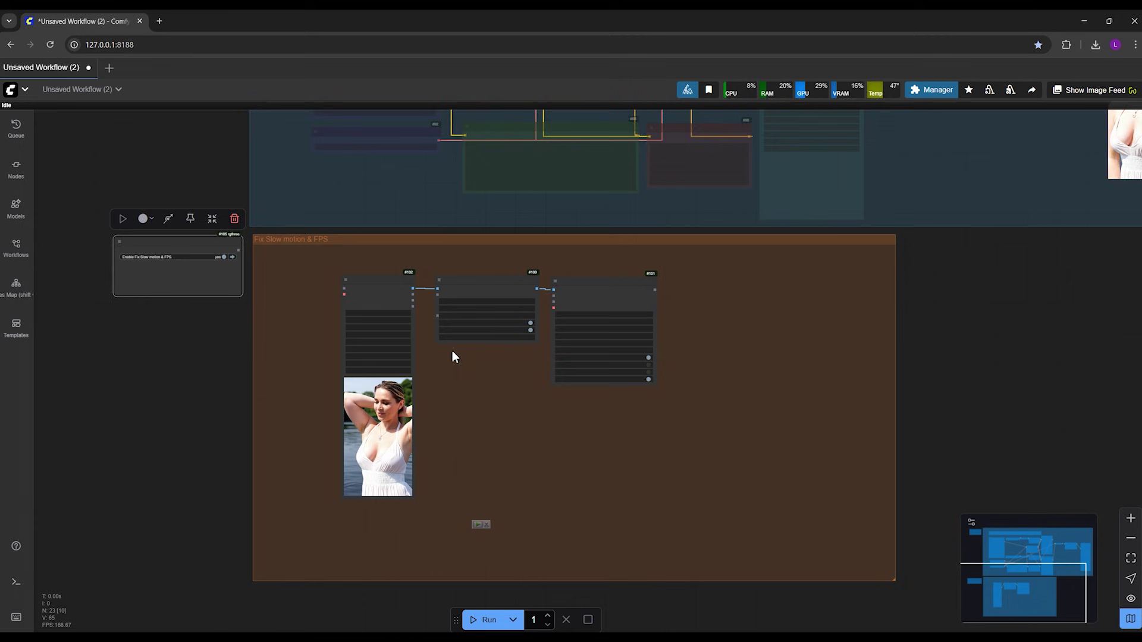
scroll(452, 357, up, 5)
Step: Set the Video Combine frame_rate to 50 in the Fix Slow motion & FPS group and run the workflow
click(336, 392)
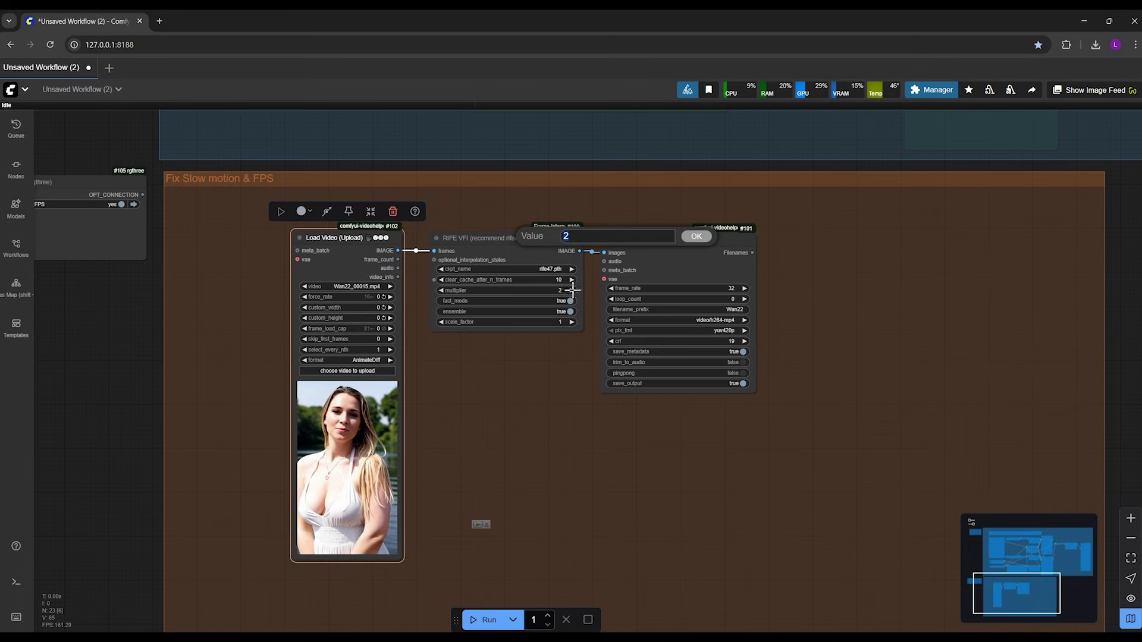
click(739, 288)
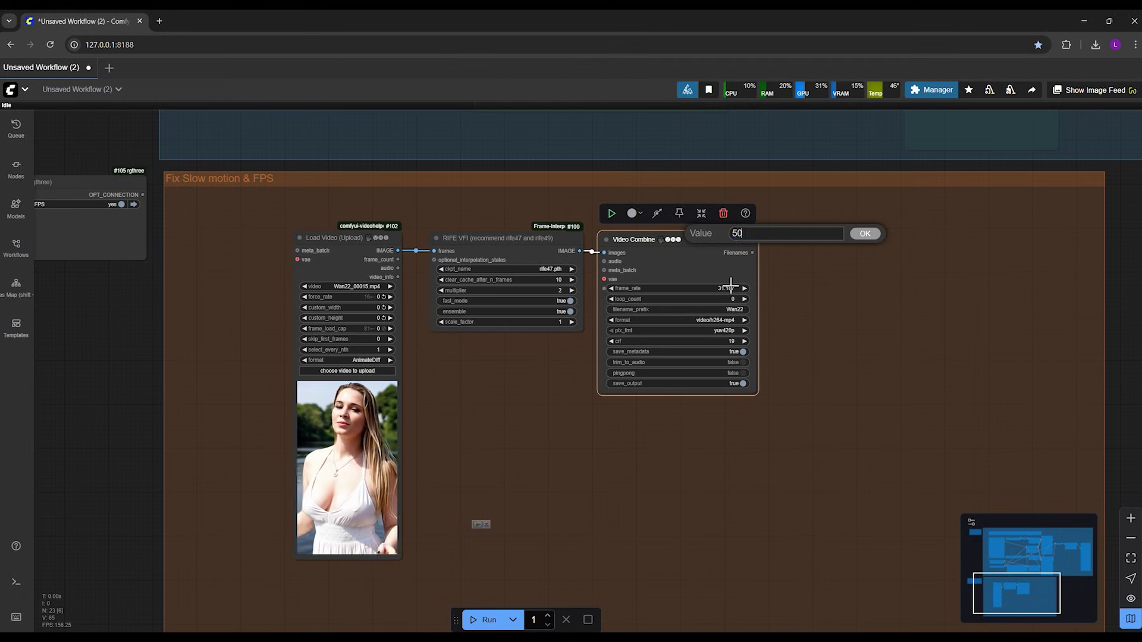
text(50)
key(Return)
click(465, 617)
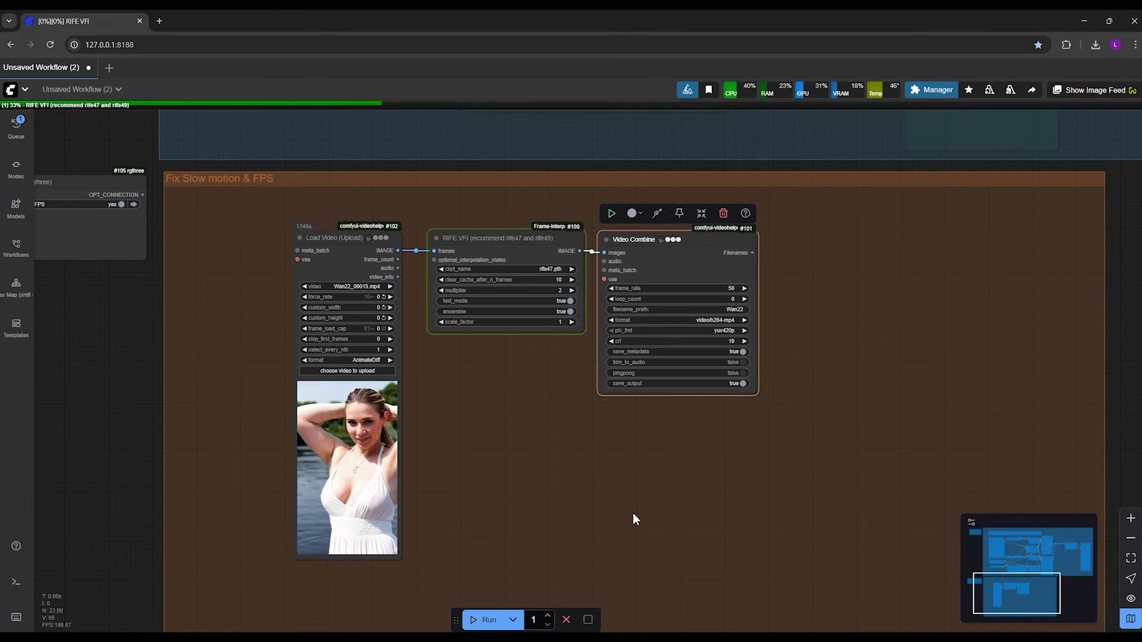
Step: Enlarge the Load Video node so its preview is about as tall as the Video Combine result, and compare both videos
drag(536, 519, 576, 455)
mouse_move(780, 346)
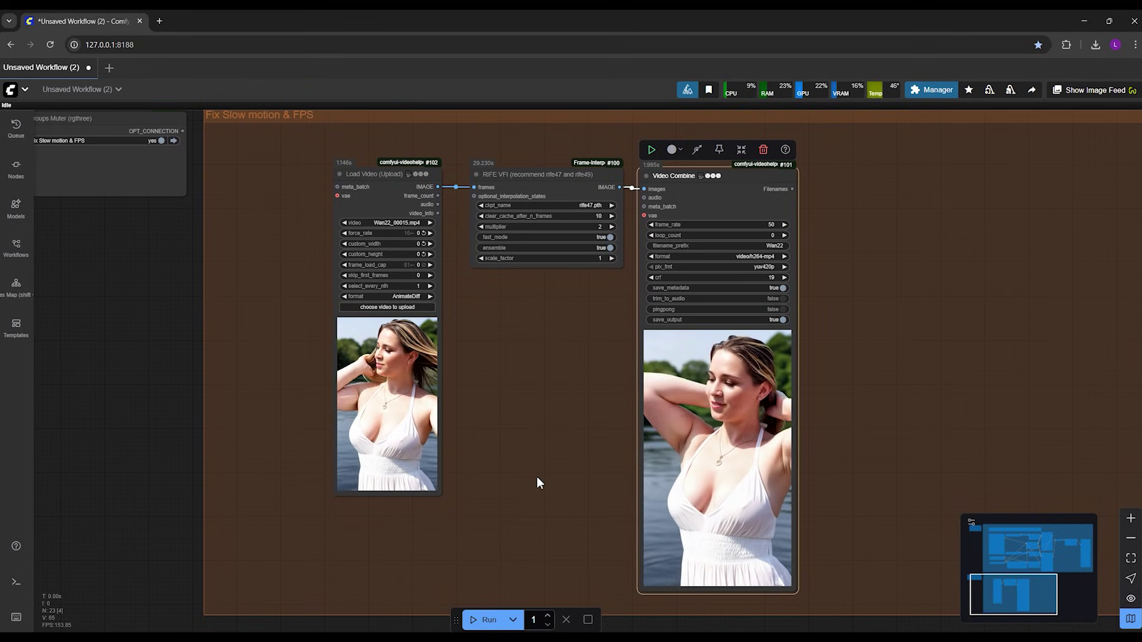
scroll(536, 479, up, 1)
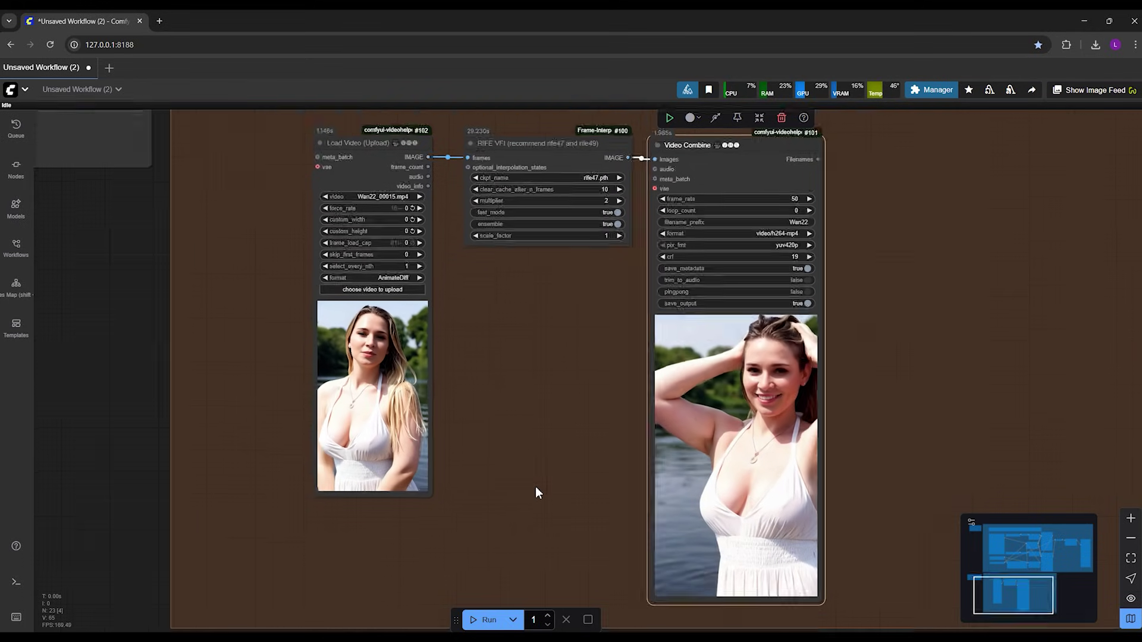
scroll(537, 486, up, 2)
scroll(493, 464, down, 1)
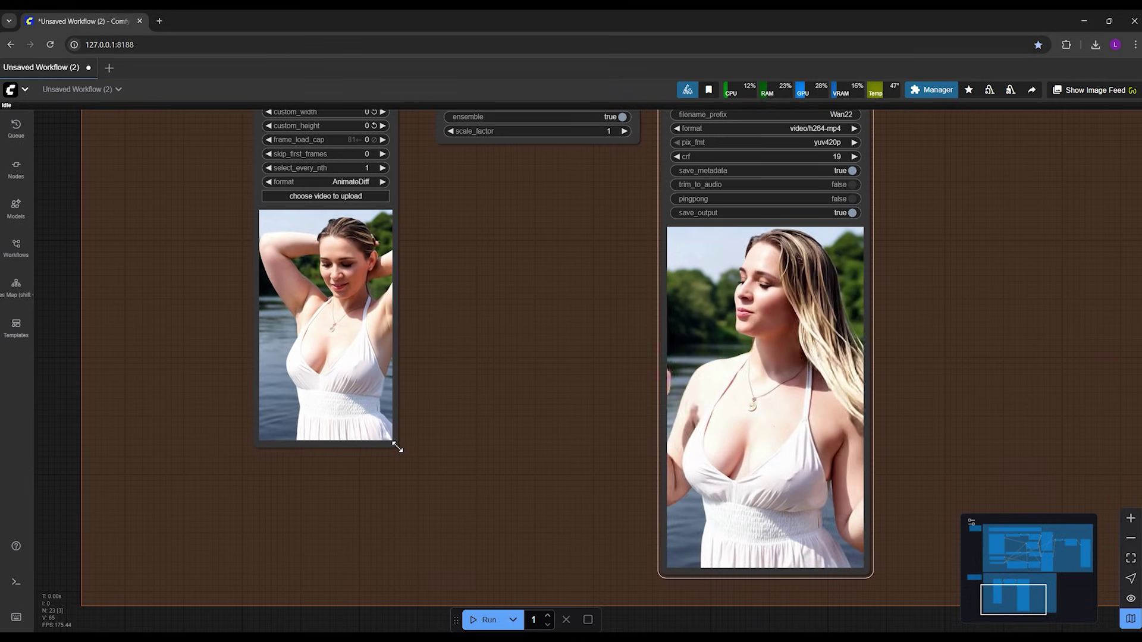
drag(398, 447, 469, 518)
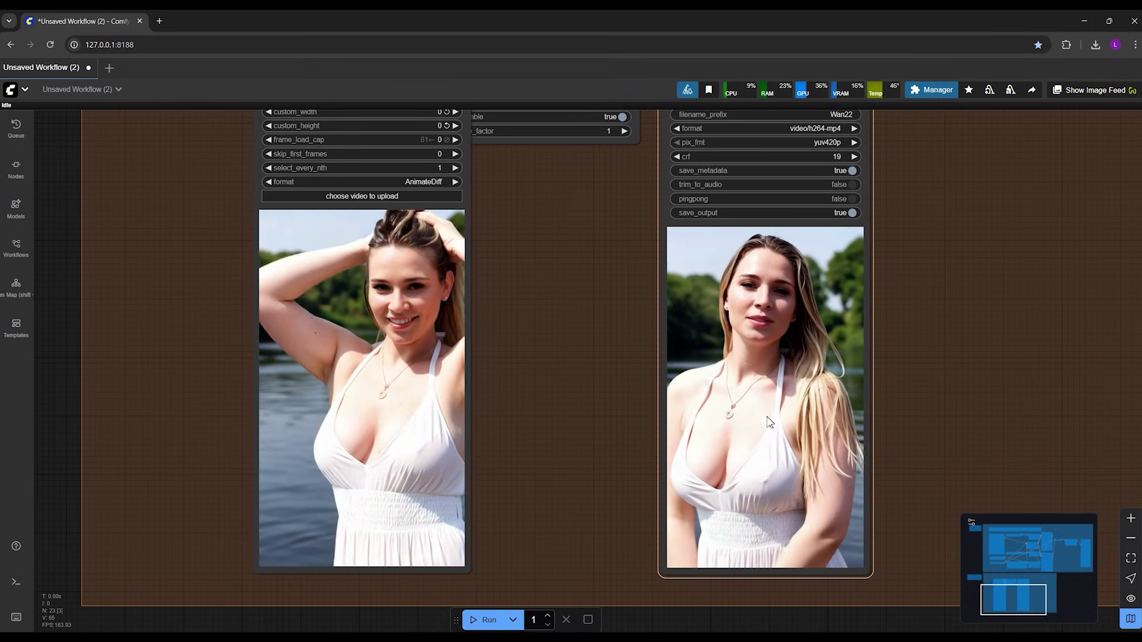
Step: Disable the Fix Slow motion & FPS group and enable the Generate Video group
scroll(640, 417, down, 5)
drag(645, 417, 717, 625)
click(327, 360)
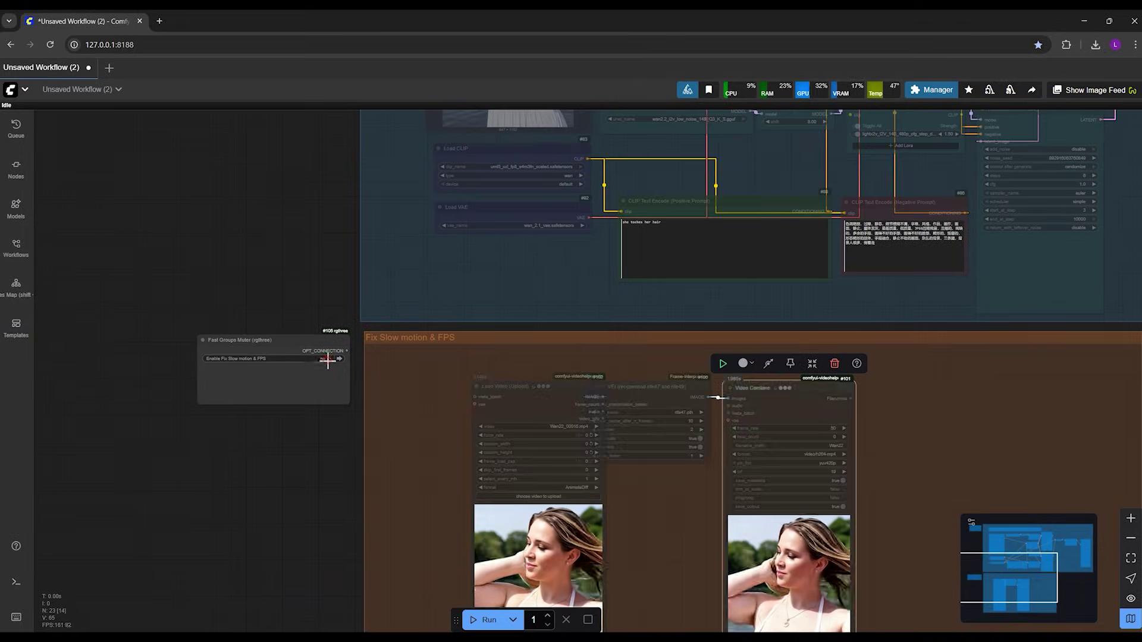
scroll(359, 438, down, 3)
drag(415, 359, 413, 593)
click(331, 223)
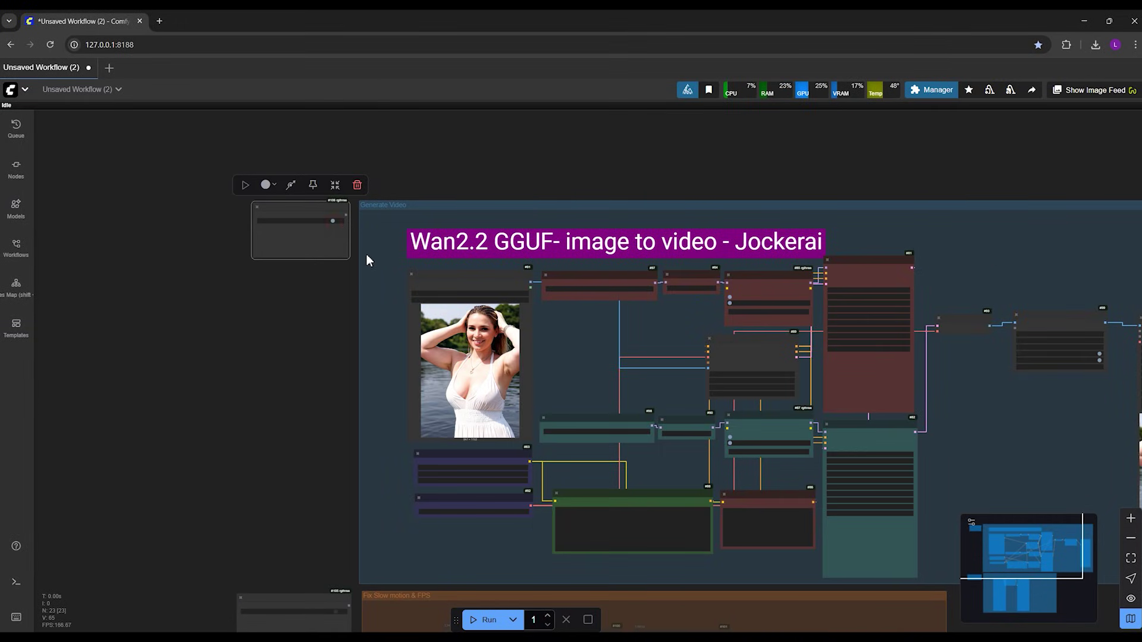
Step: Check the RIFE VFI node in the Generate Video group, and toggle that group off and back on
drag(1012, 436, 632, 361)
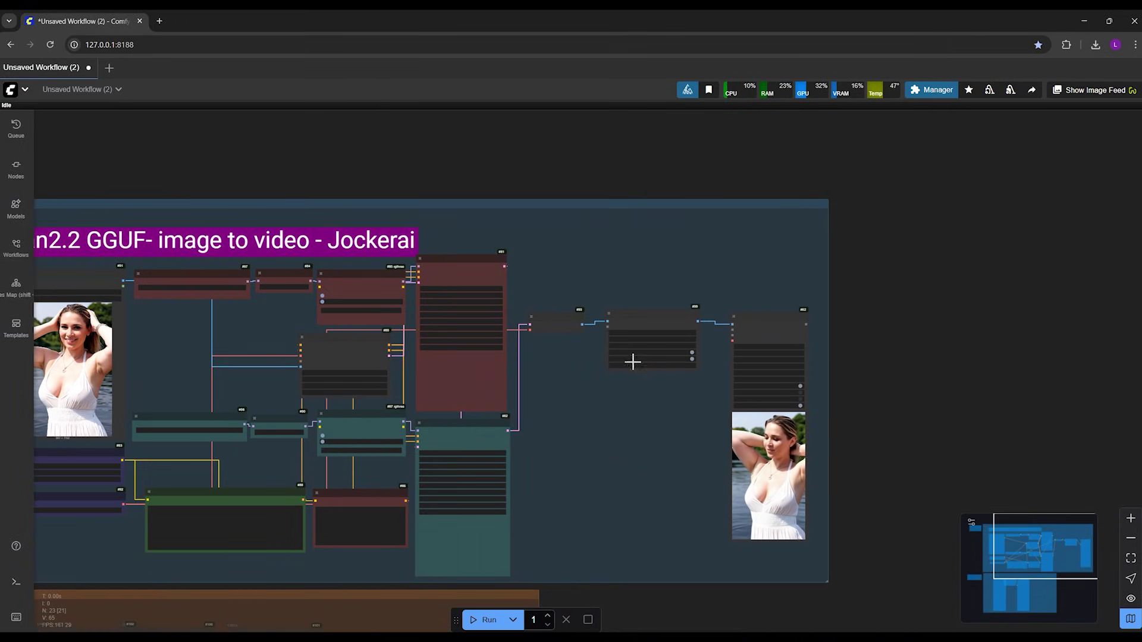
scroll(632, 361, up, 4)
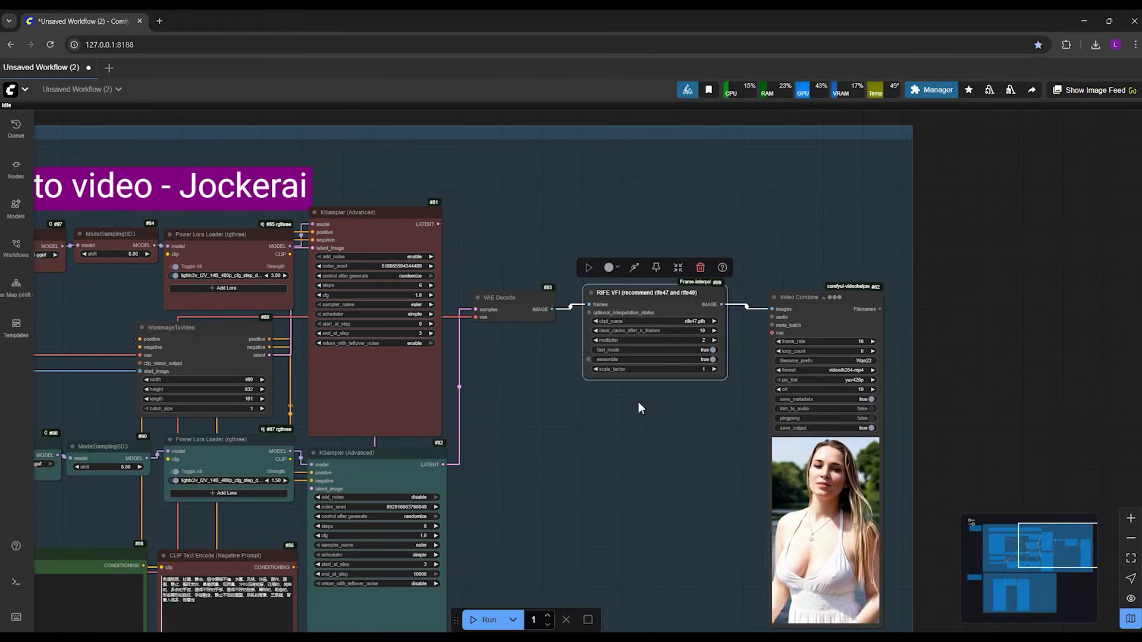
scroll(548, 450, down, 4)
drag(548, 450, 910, 461)
click(256, 259)
click(256, 259)
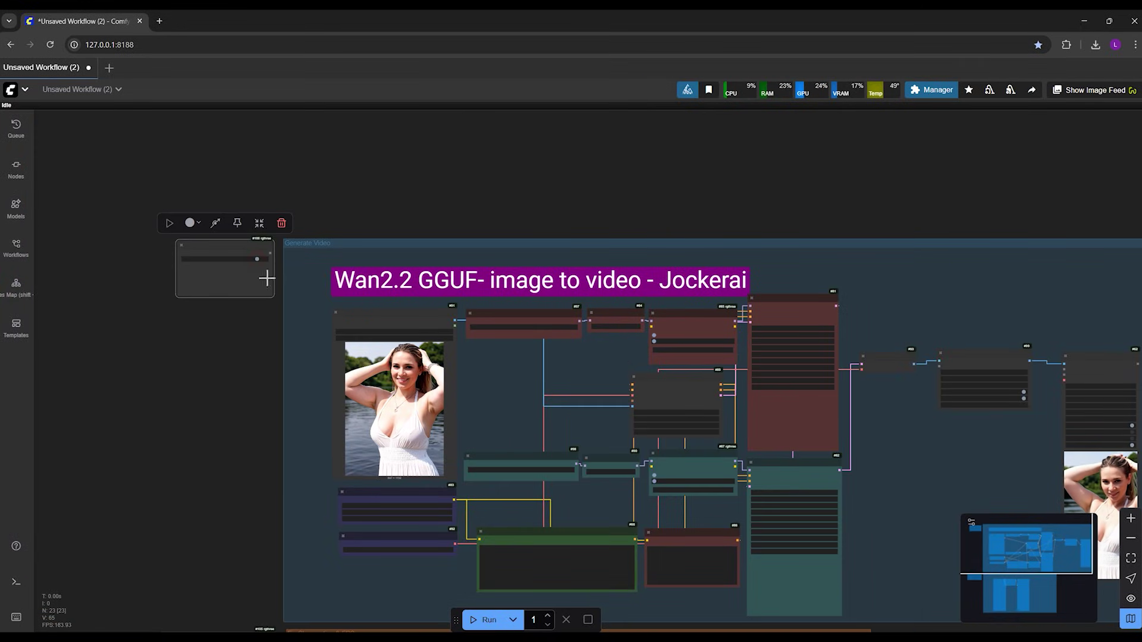
Step: Review the input image, RIFE VFI and Video Combine nodes of the Generate Video group
drag(267, 446, 306, 181)
drag(255, 246, 10, 494)
click(212, 387)
scroll(182, 381, up, 2)
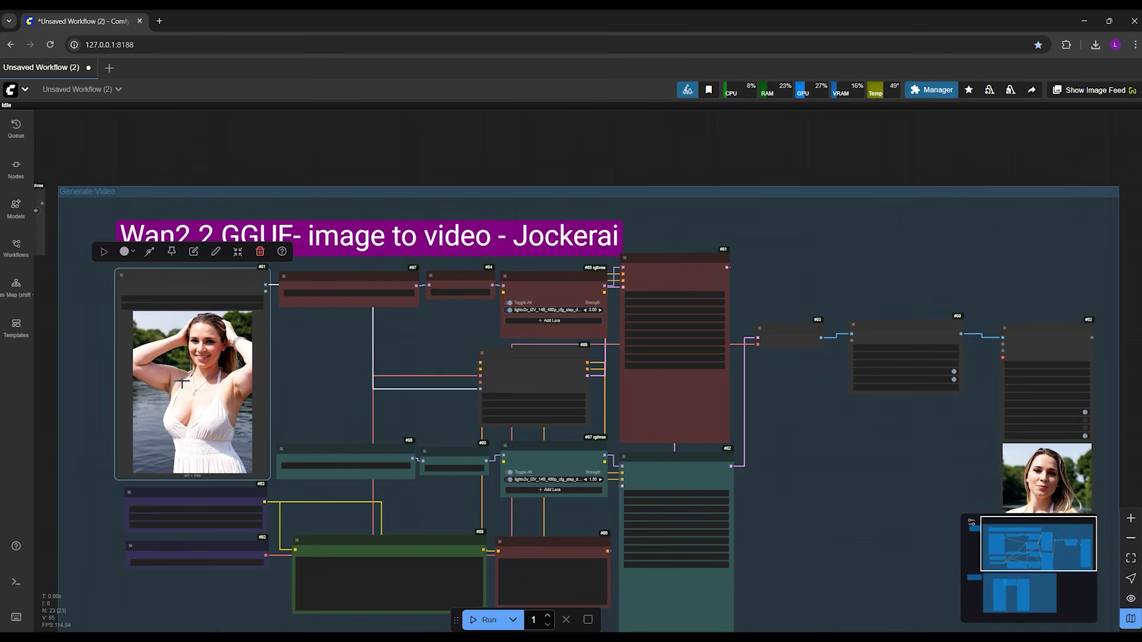
drag(867, 474, 612, 495)
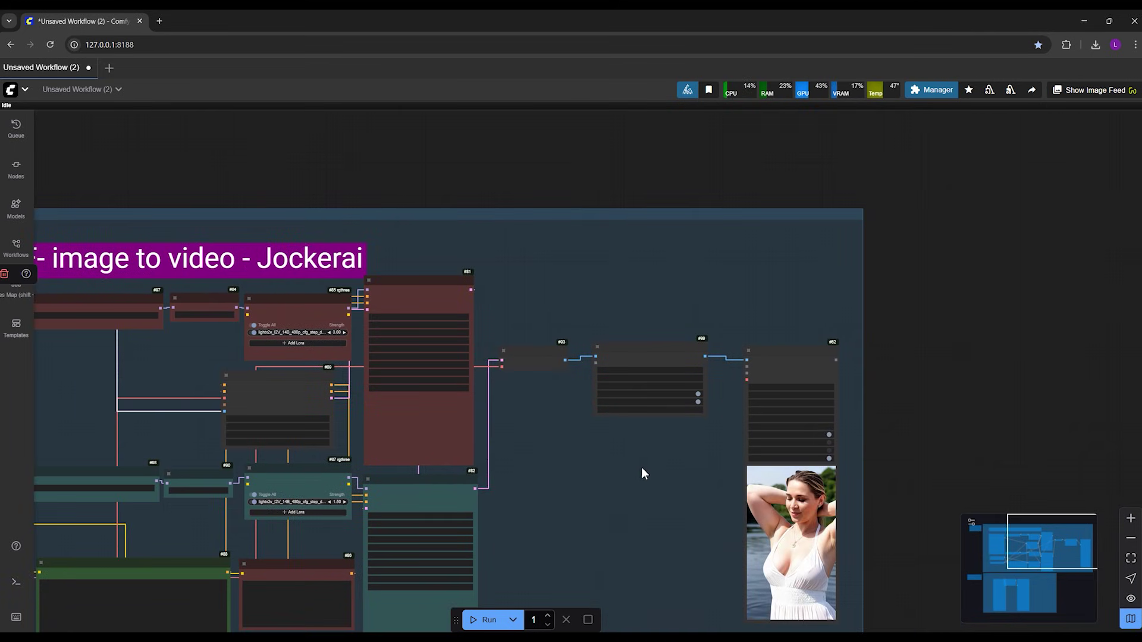
scroll(644, 464, up, 4)
mouse_move(644, 306)
mouse_down()
mouse_move(626, 308)
mouse_move(665, 300)
mouse_up()
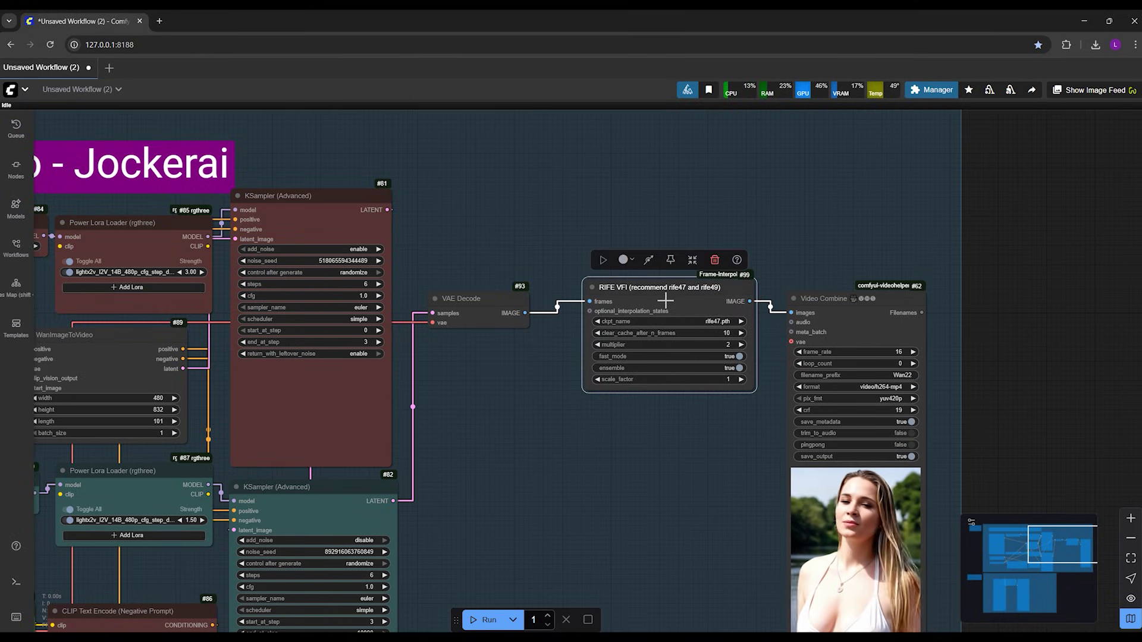
click(830, 314)
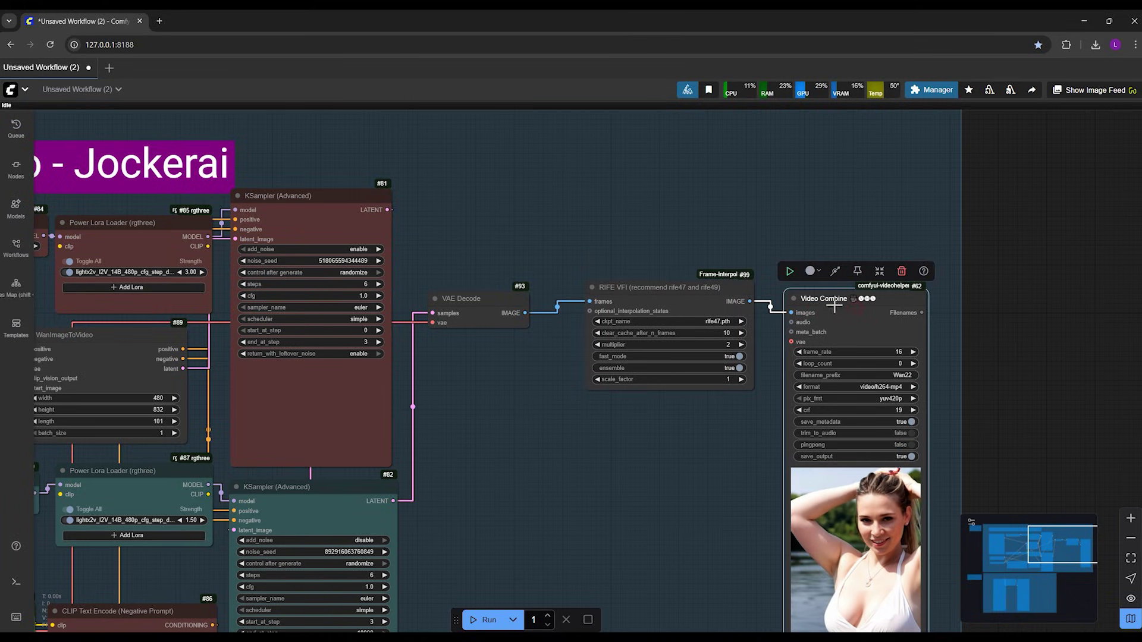
Step: Set the Video Combine frame rate to 50 in the Generate Video group and trace the chain from VAE Decode through RIFE VFI
drag(829, 314, 833, 288)
click(719, 344)
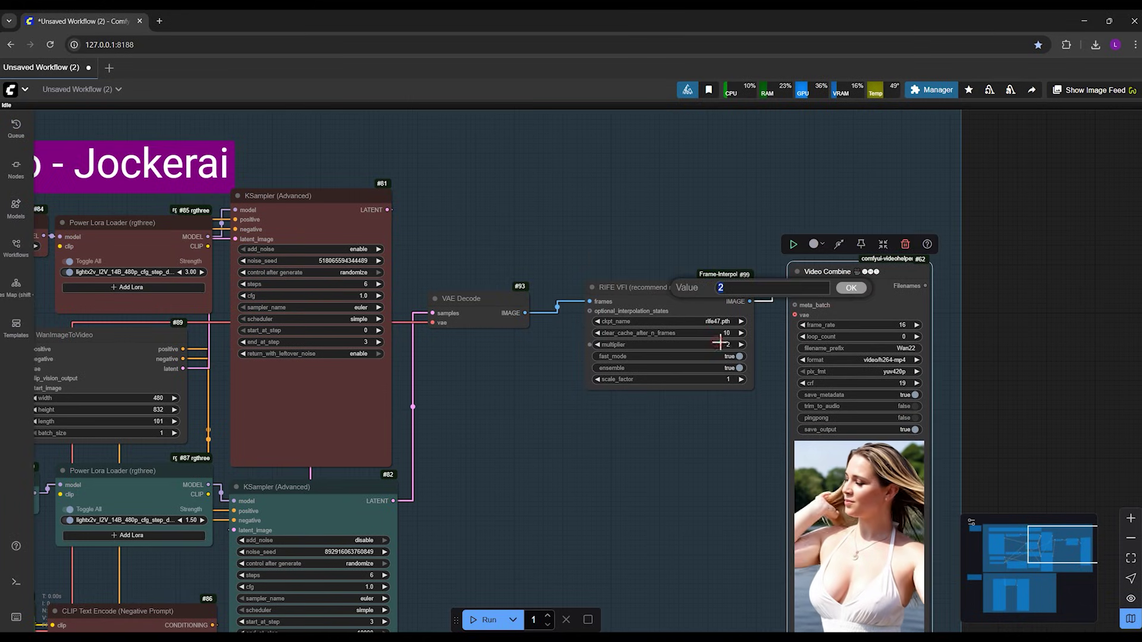
click(899, 324)
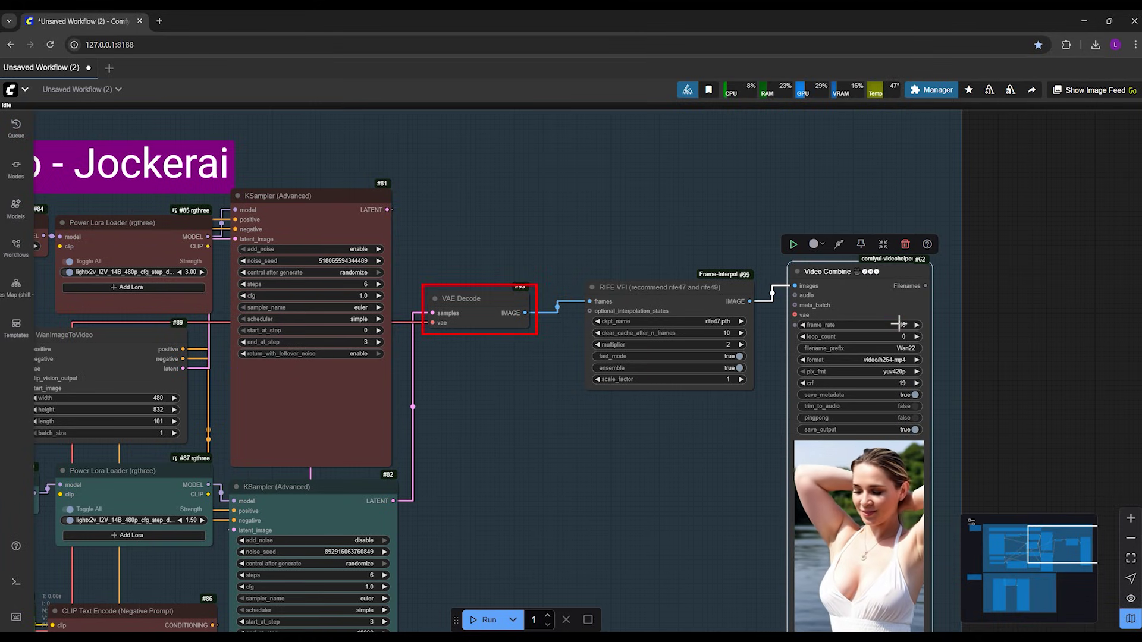
drag(462, 308, 465, 304)
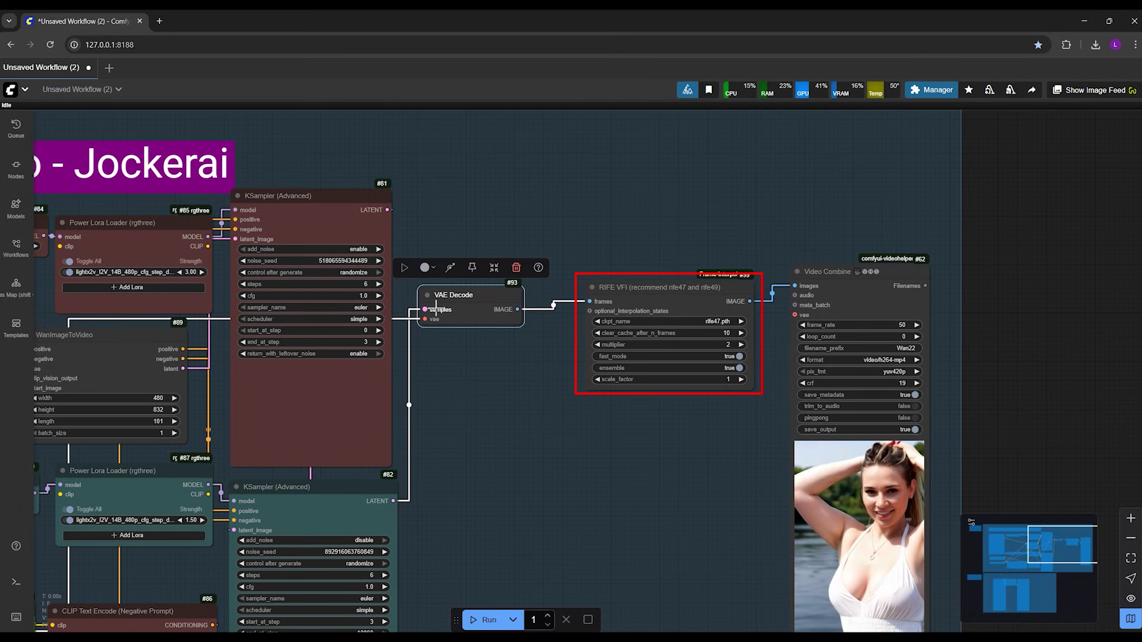
mouse_move(634, 297)
mouse_down()
mouse_move(610, 306)
mouse_move(628, 301)
mouse_up()
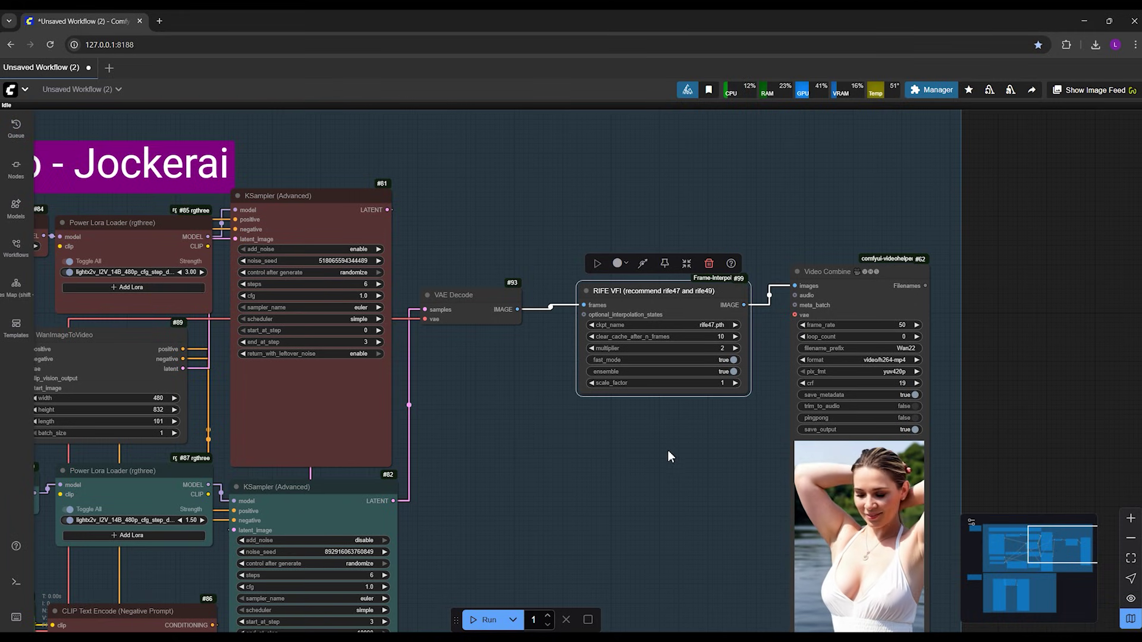
Step: Bypass the RIFE VFI node in the Generate Video group
scroll(708, 437, down, 4)
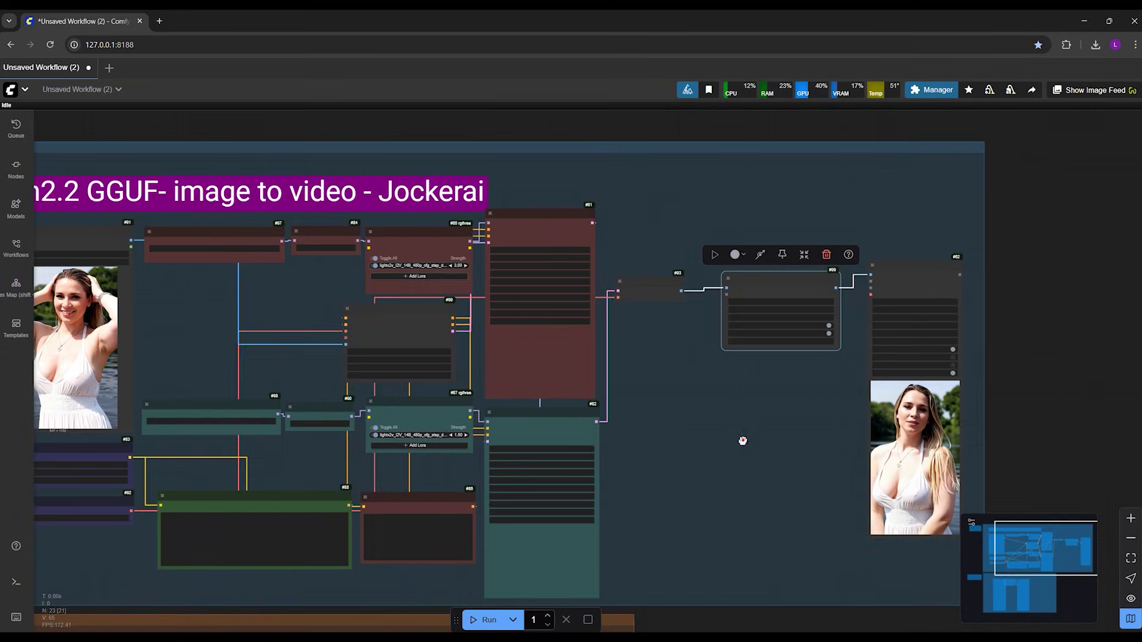
scroll(474, 414, up, 2)
drag(743, 440, 683, 75)
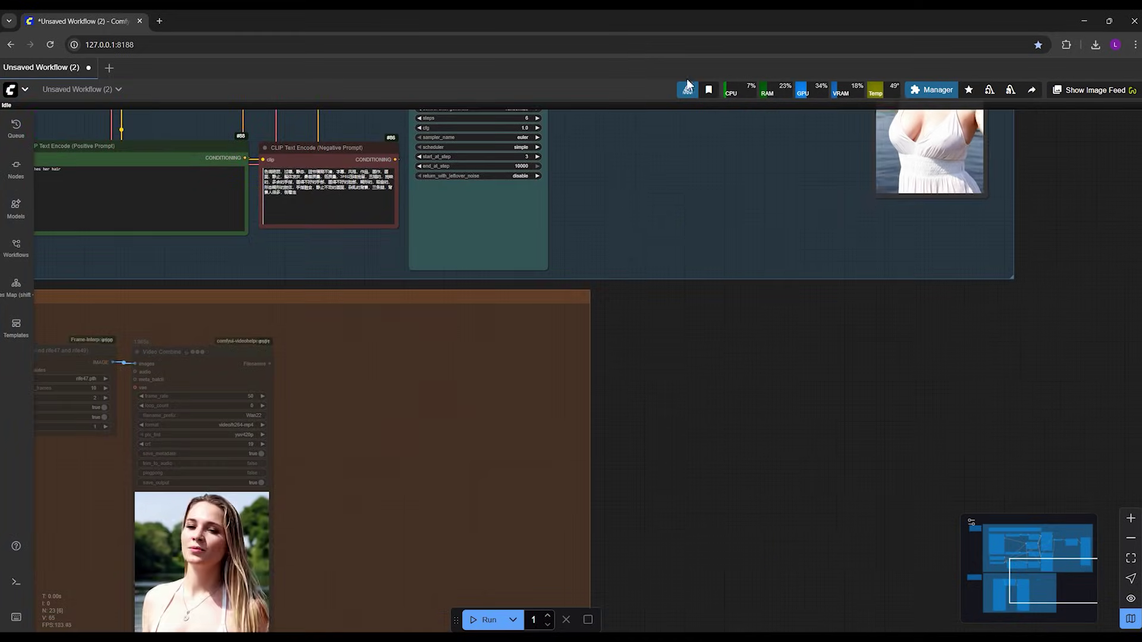
drag(370, 464, 394, 469)
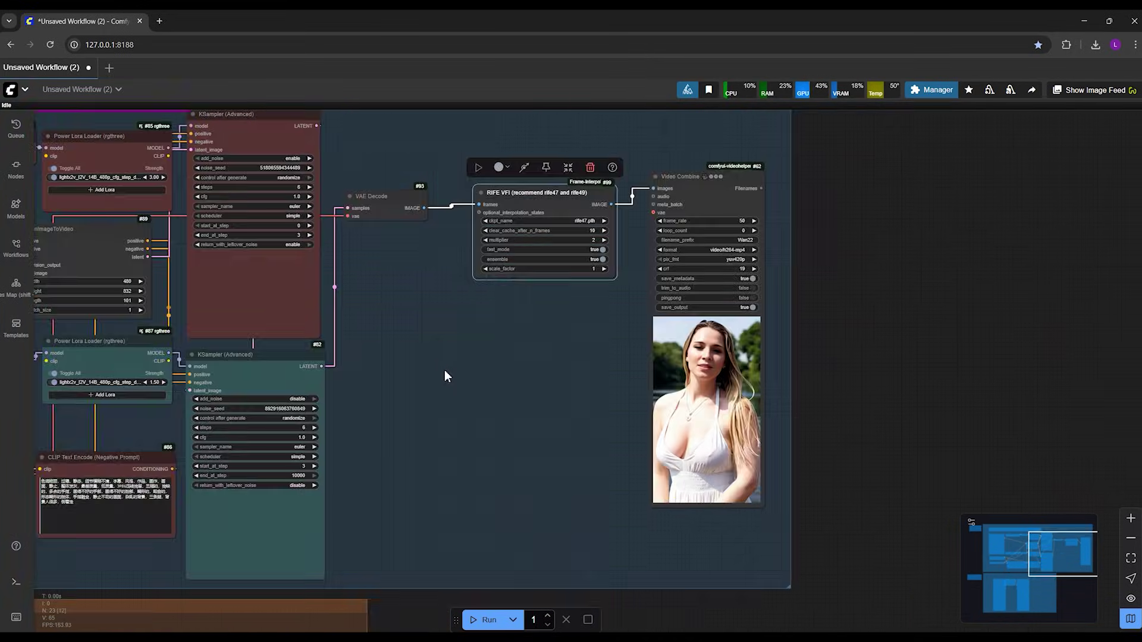
scroll(445, 372, down, 4)
drag(444, 377, 466, 435)
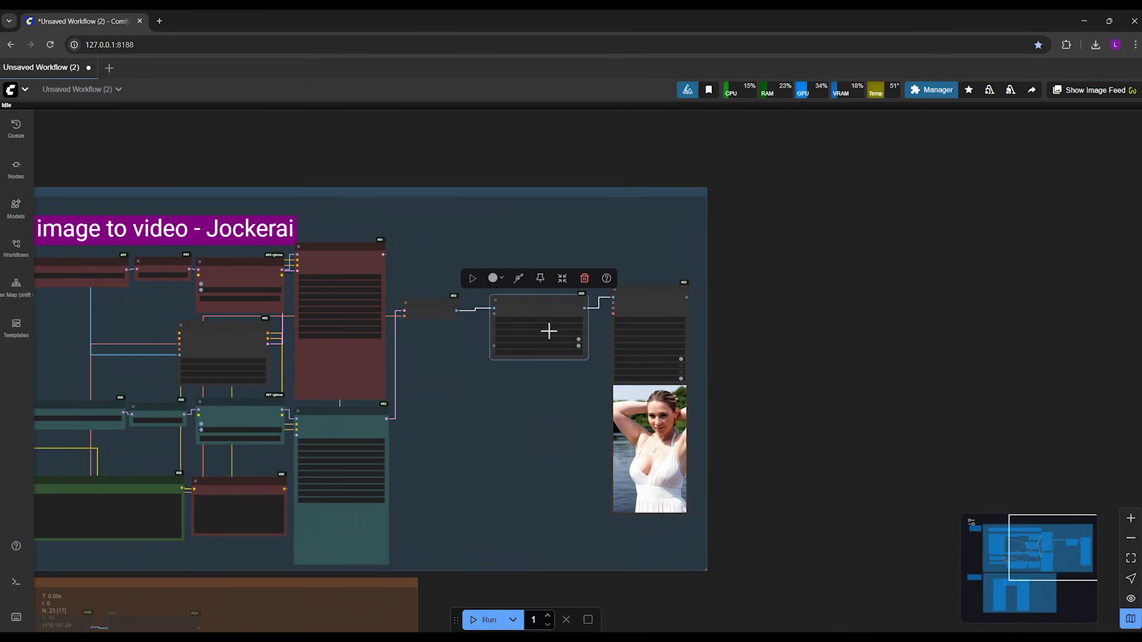
right_click(536, 306)
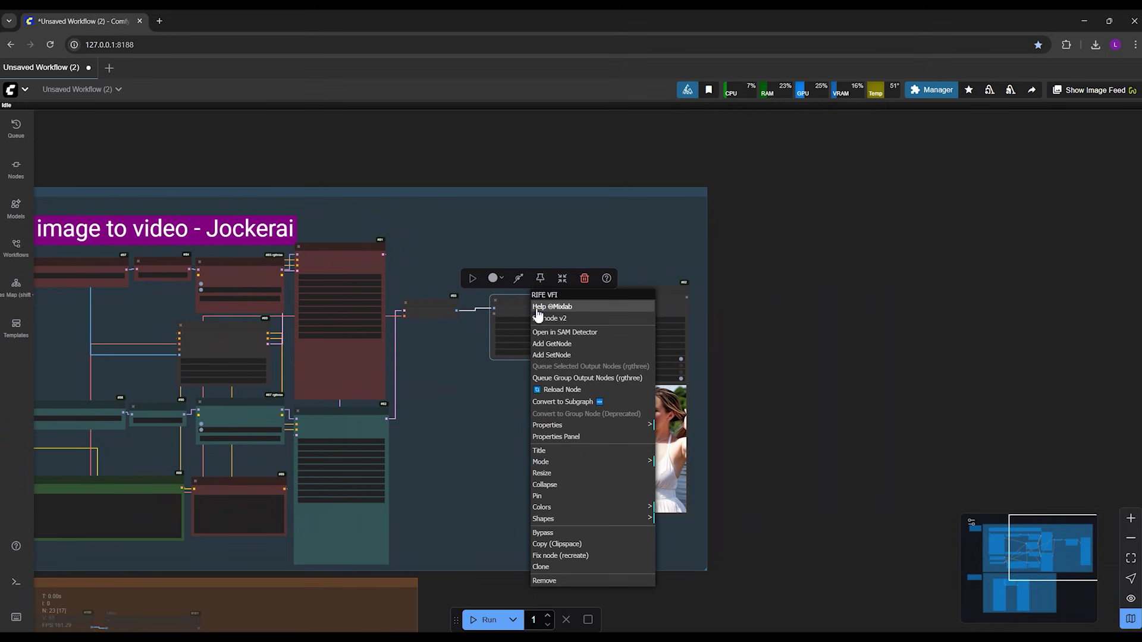
click(551, 536)
Step: Set the frame rate of the Generate Video group's Video Combine node to 16
scroll(571, 394, up, 3)
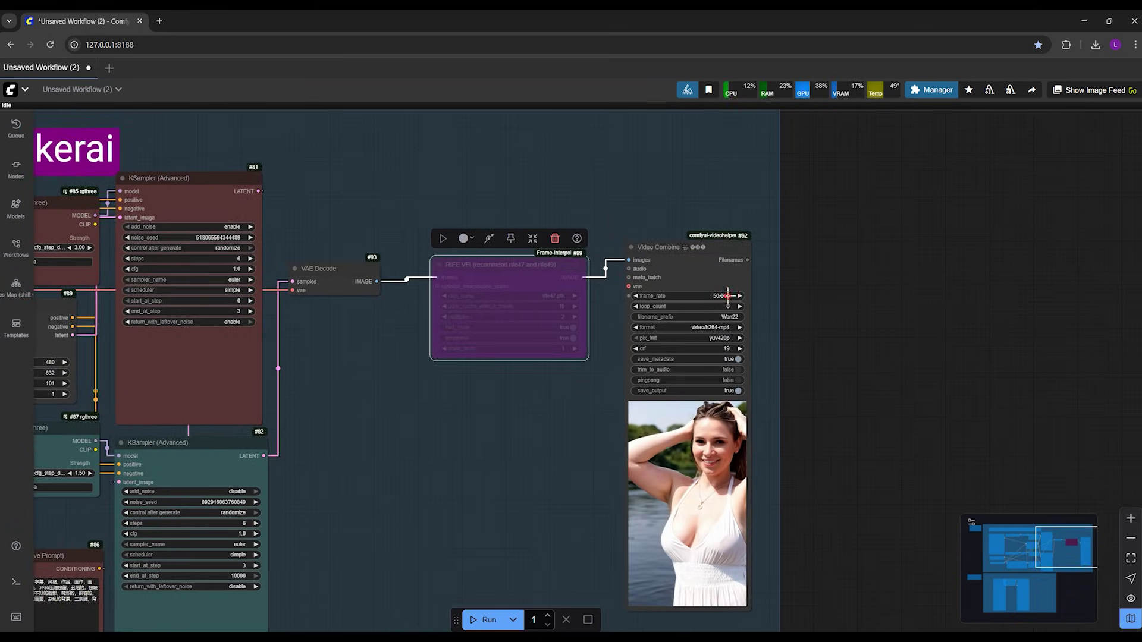
click(727, 296)
text(16)
key(Return)
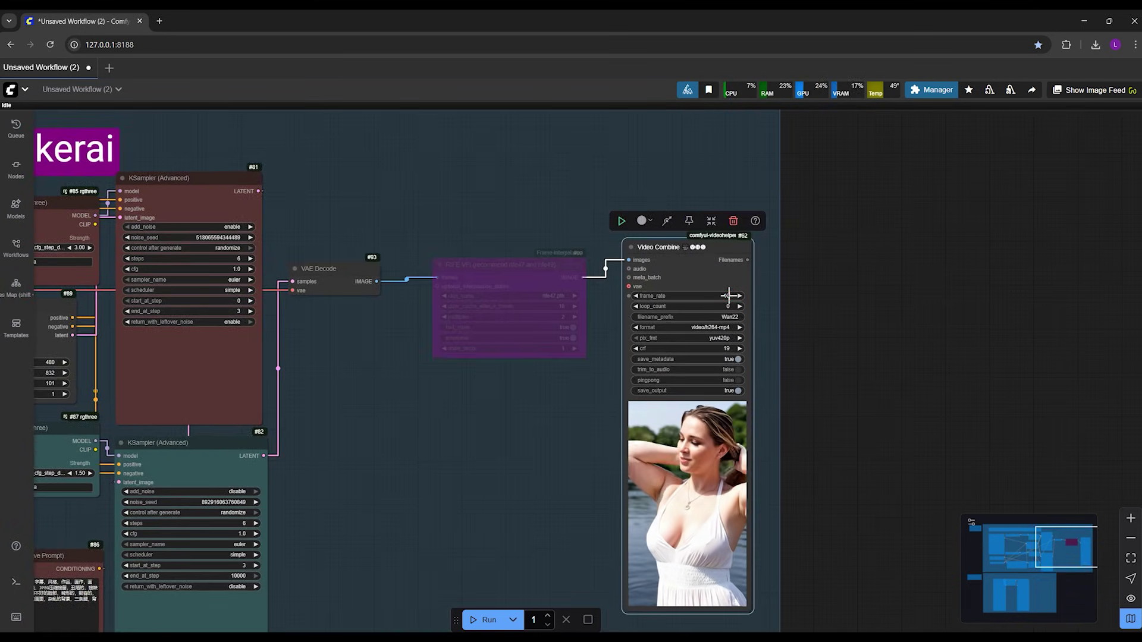
Step: Review the bypassed RIFE VFI node and the Video Combine settings and video preview in the Generate Video group
scroll(535, 399, up, 2)
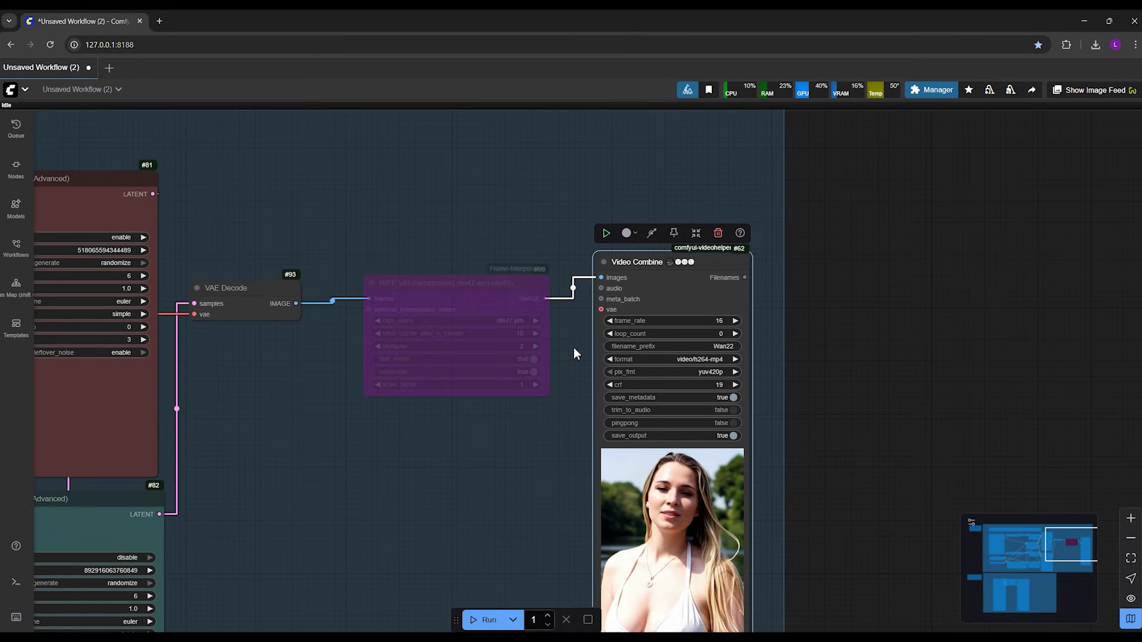
drag(470, 289, 503, 279)
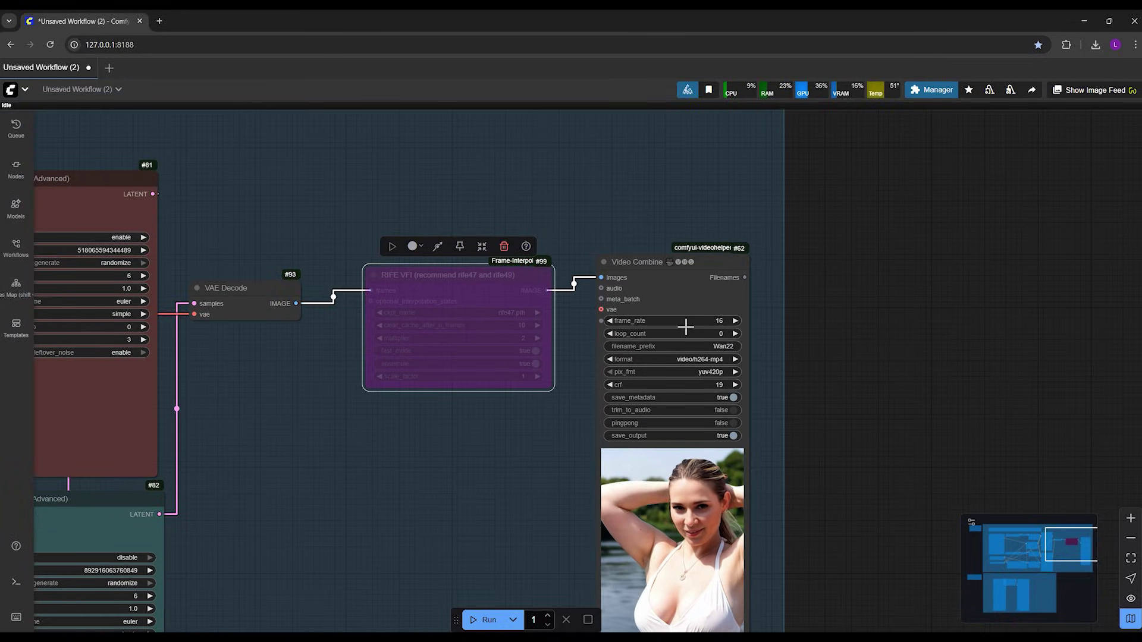
click(665, 485)
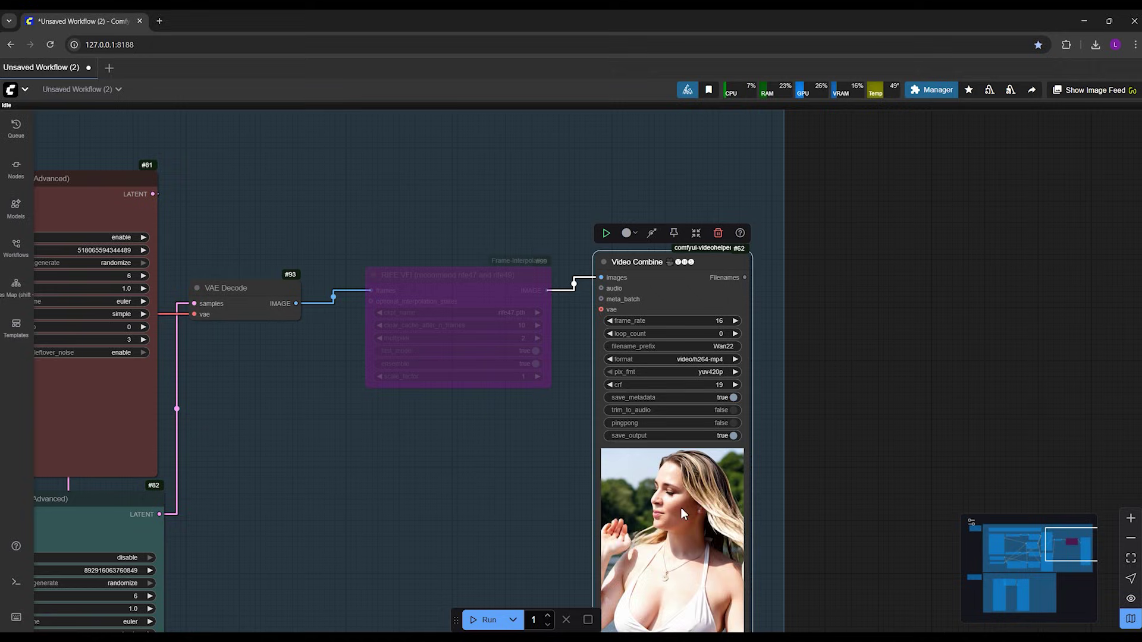
drag(508, 462, 465, 384)
scroll(672, 485, up, 4)
drag(360, 427, 362, 334)
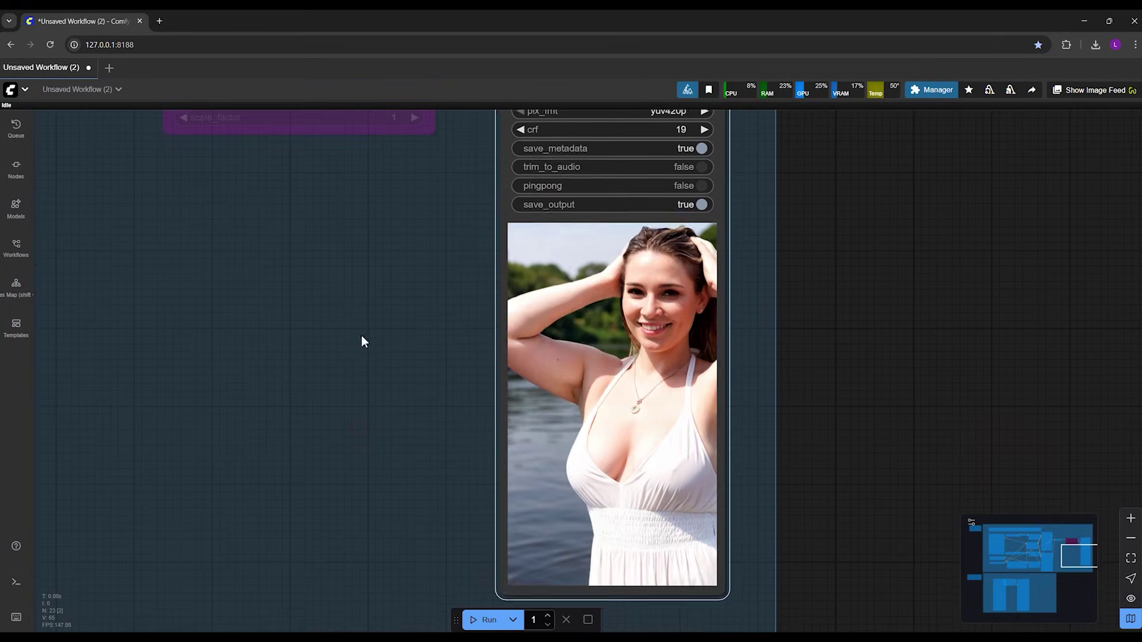
scroll(678, 423, up, 1)
drag(405, 387, 410, 365)
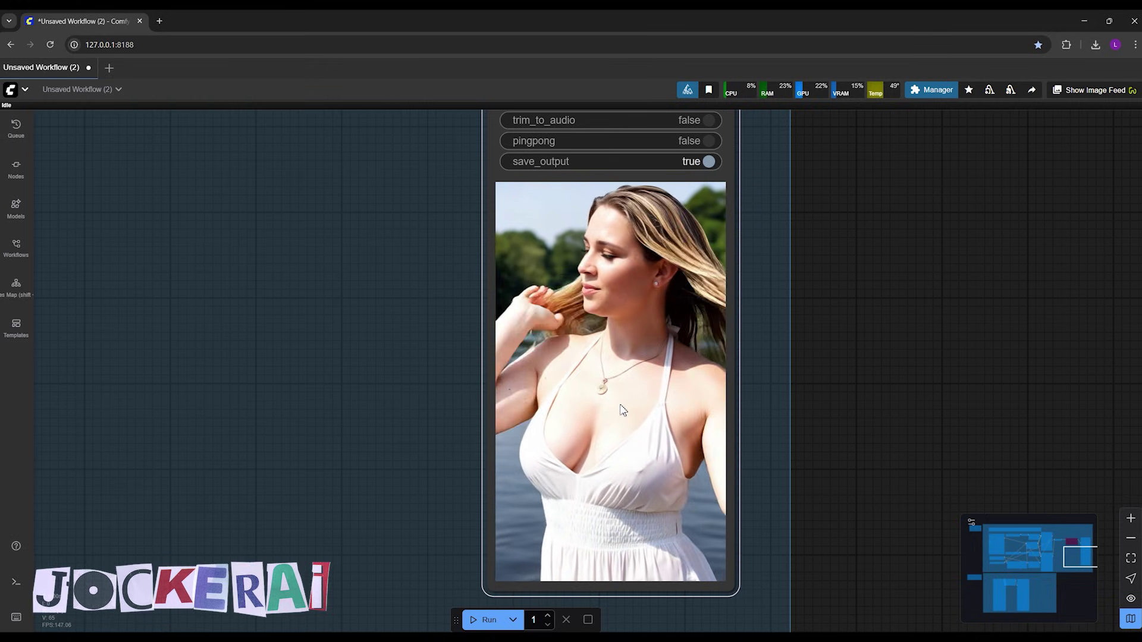
scroll(384, 453, down, 3)
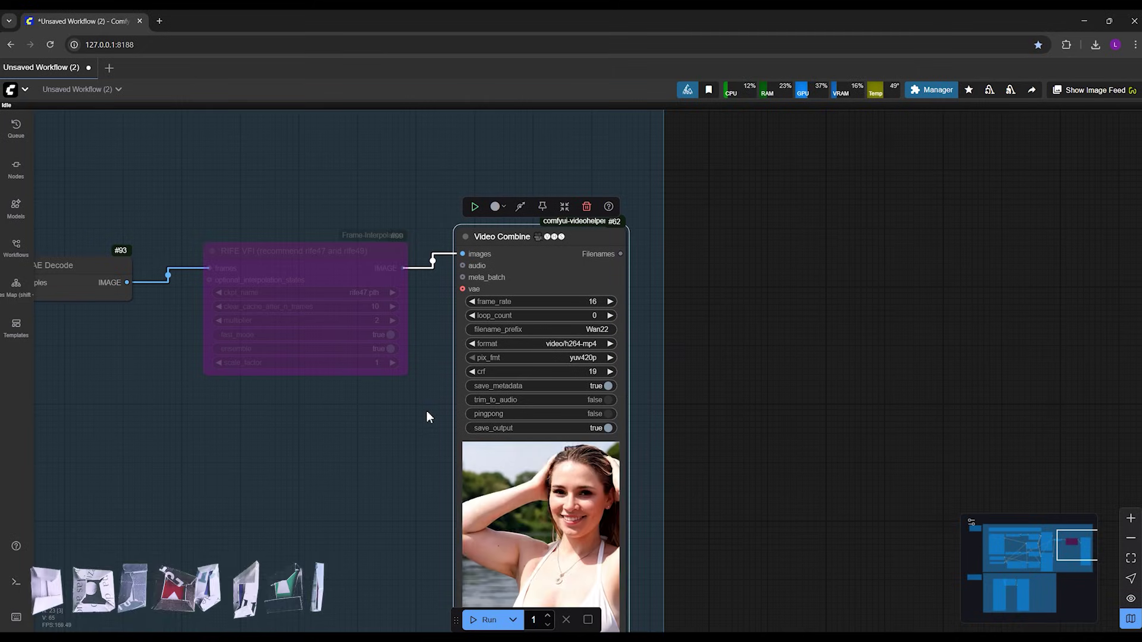
scroll(426, 411, down, 2)
drag(330, 468, 321, 330)
scroll(538, 452, up, 4)
scroll(252, 485, down, 2)
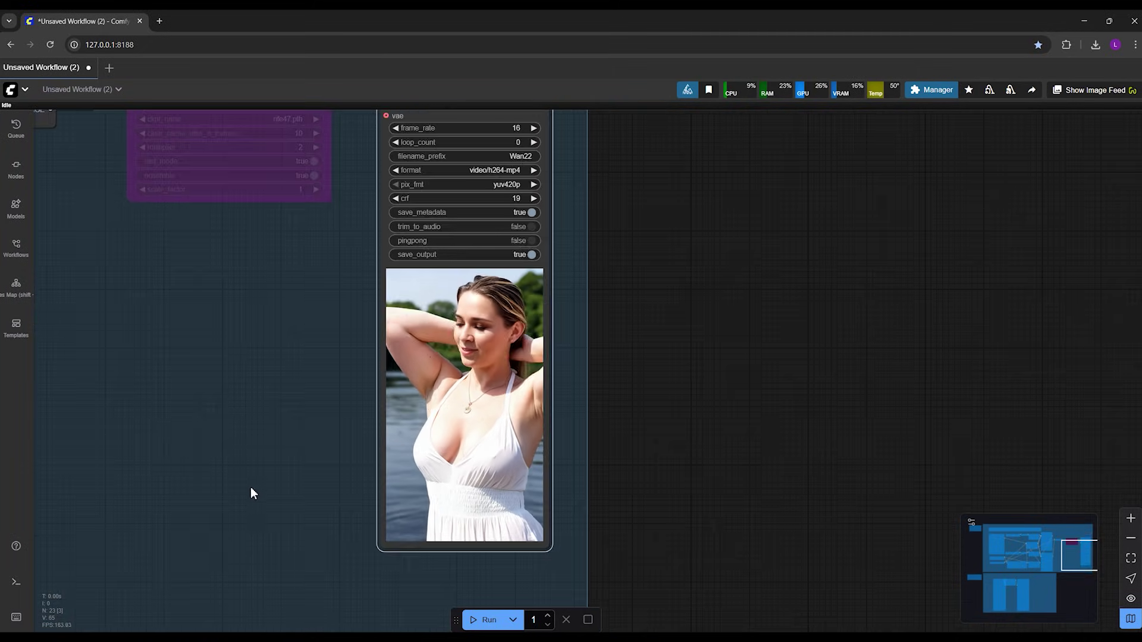
Step: Disable the Generate Video group and enable the Fix Slow motion & FPS group
drag(251, 487, 951, 187)
drag(524, 463, 949, 310)
scroll(948, 311, down, 6)
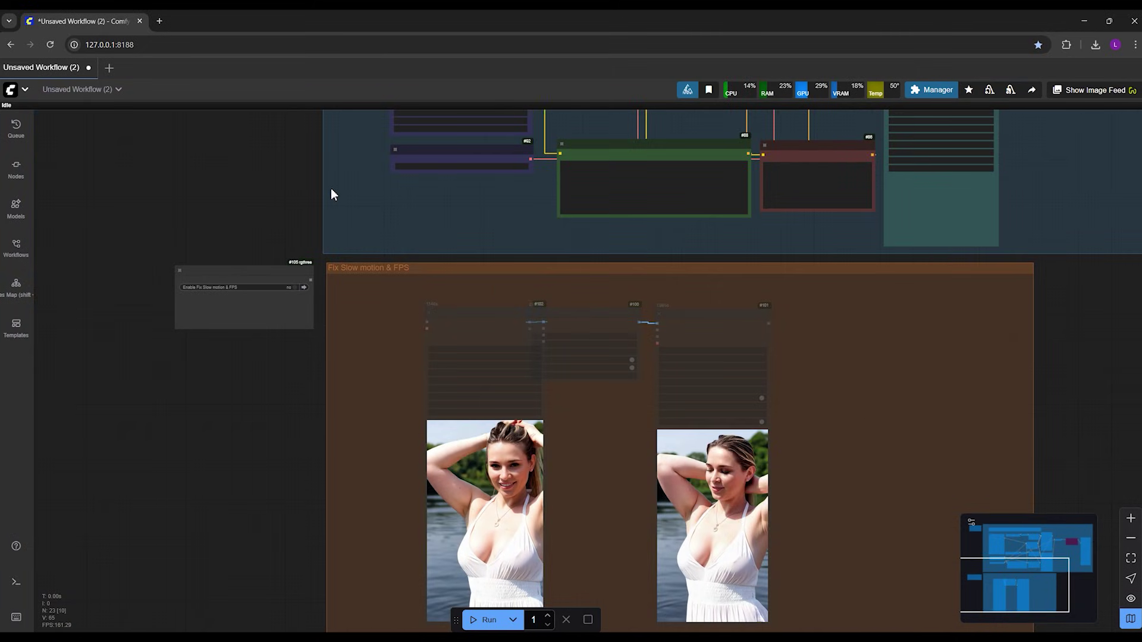
scroll(331, 194, down, 3)
scroll(290, 235, up, 4)
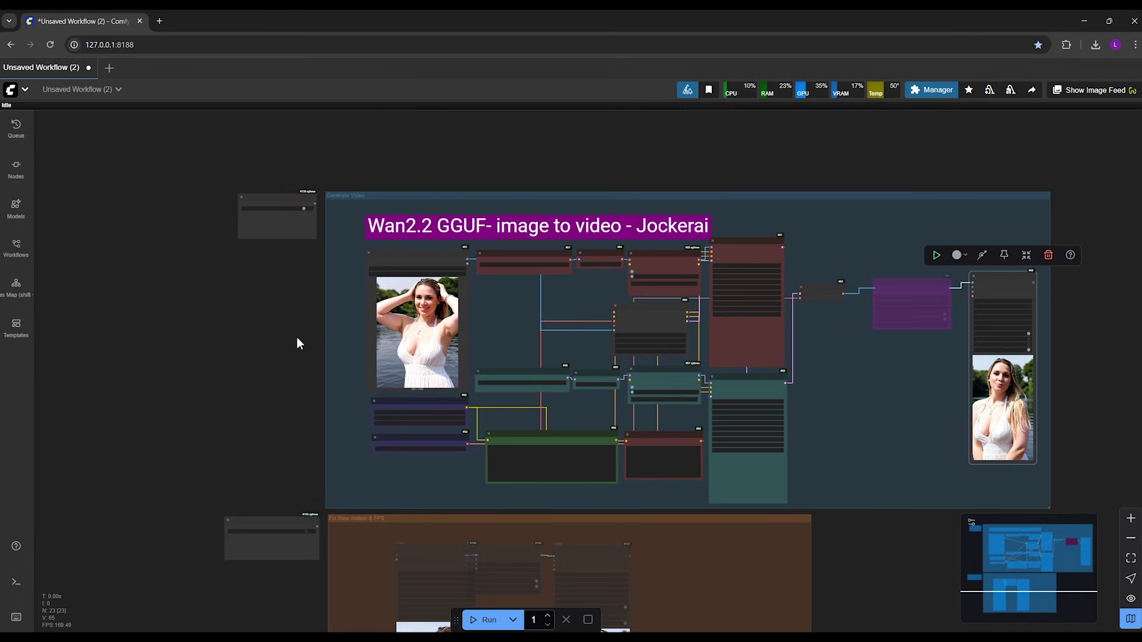
click(304, 210)
click(308, 531)
scroll(524, 470, up, 6)
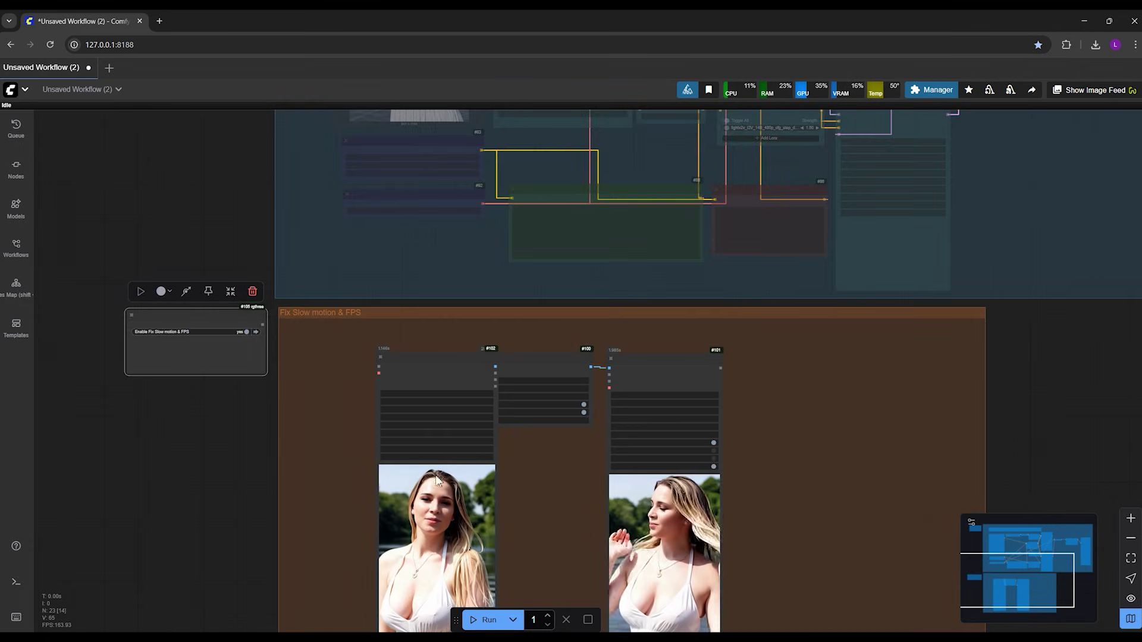
scroll(527, 424, up, 1)
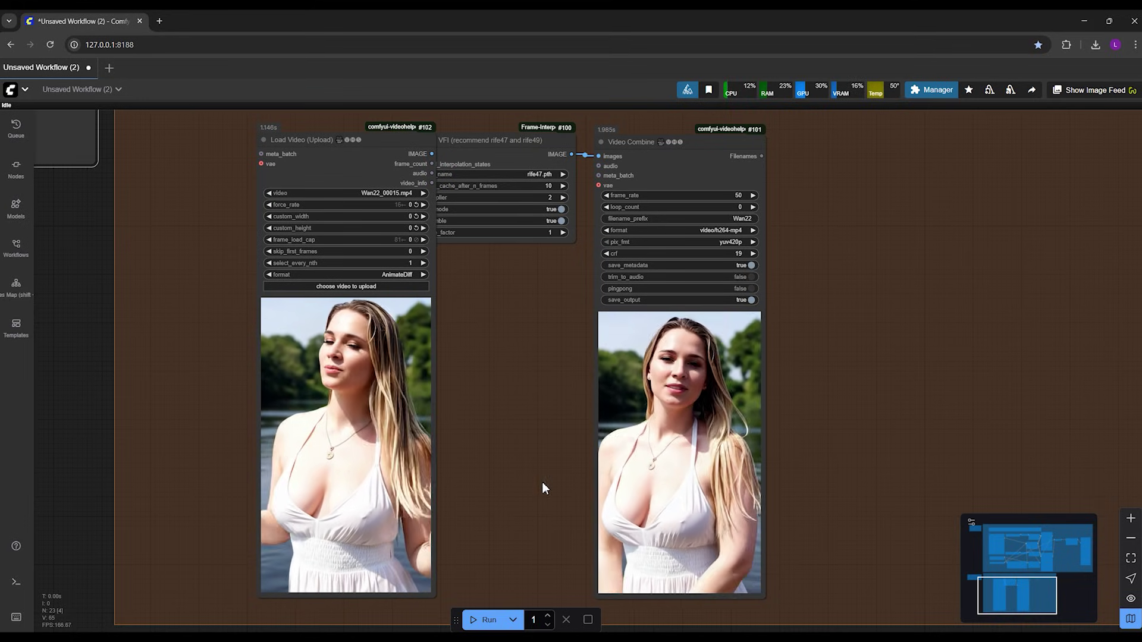
Step: Switch to File Explorer, look through the saved videos in ComfyUI_windows_portable\ComfyUI\output, and return to the workflow
key(alt+Tab)
click(306, 209)
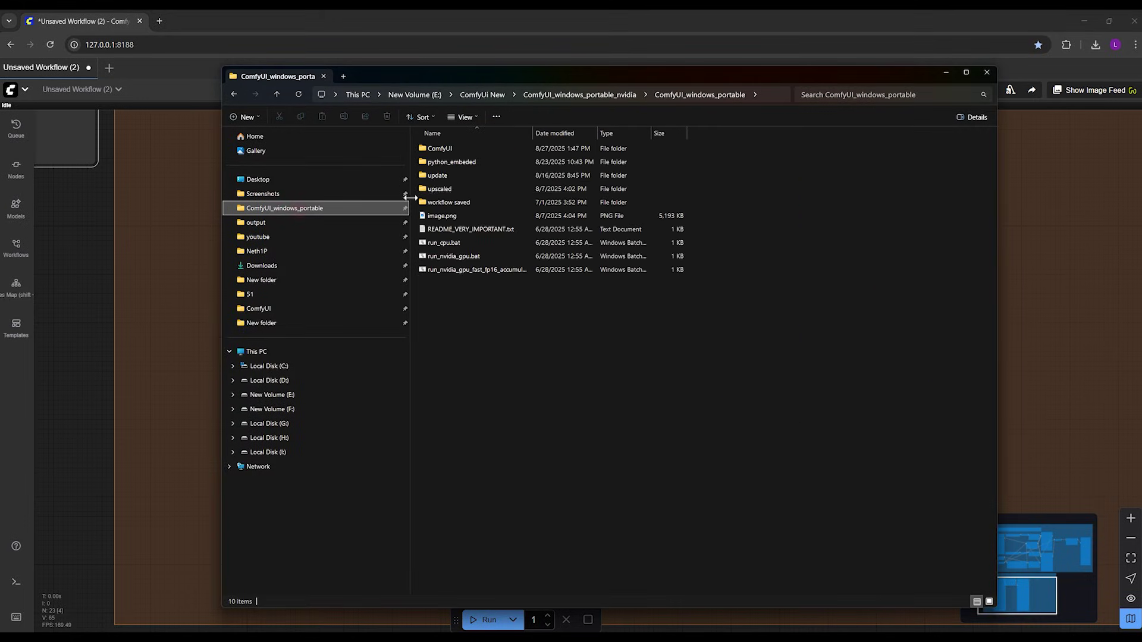
double_click(433, 152)
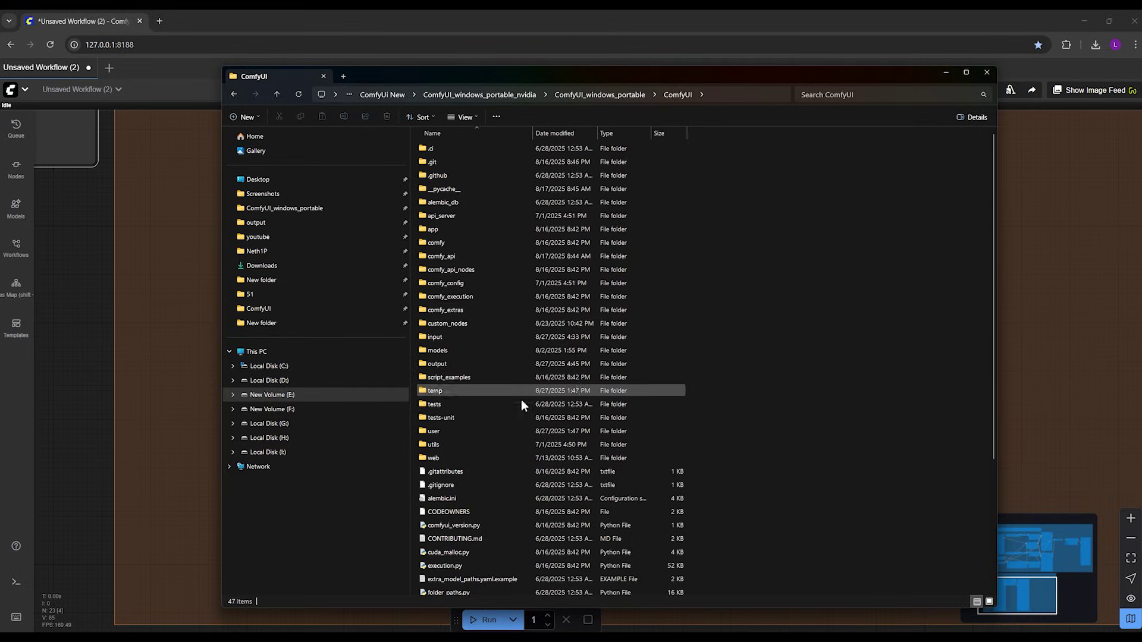
double_click(440, 364)
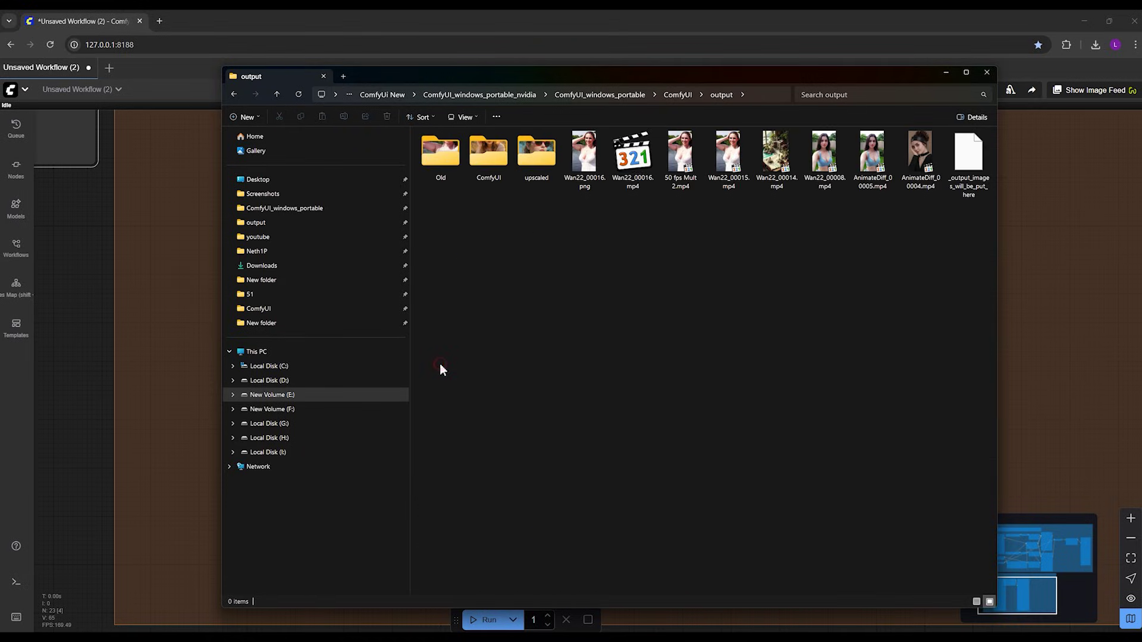
drag(949, 302, 583, 131)
click(600, 256)
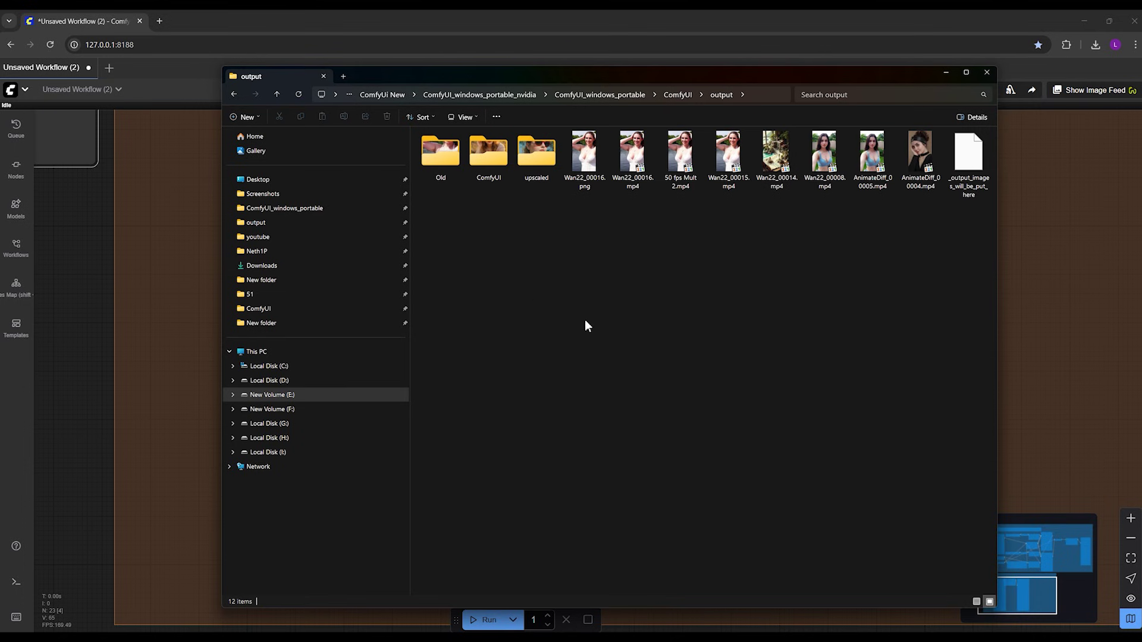
click(188, 404)
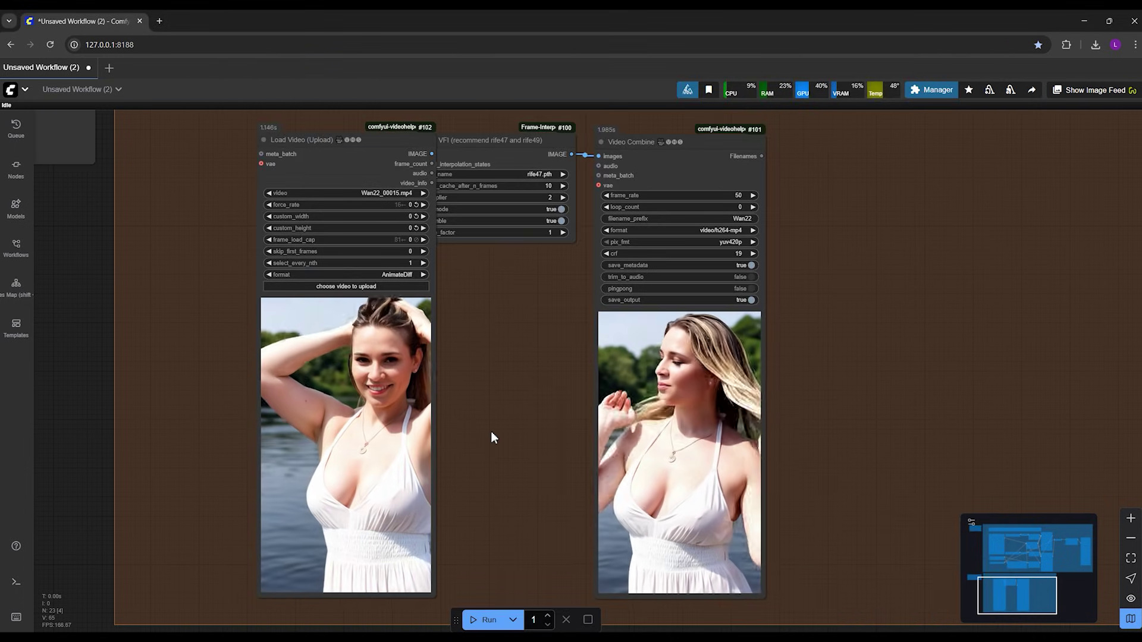